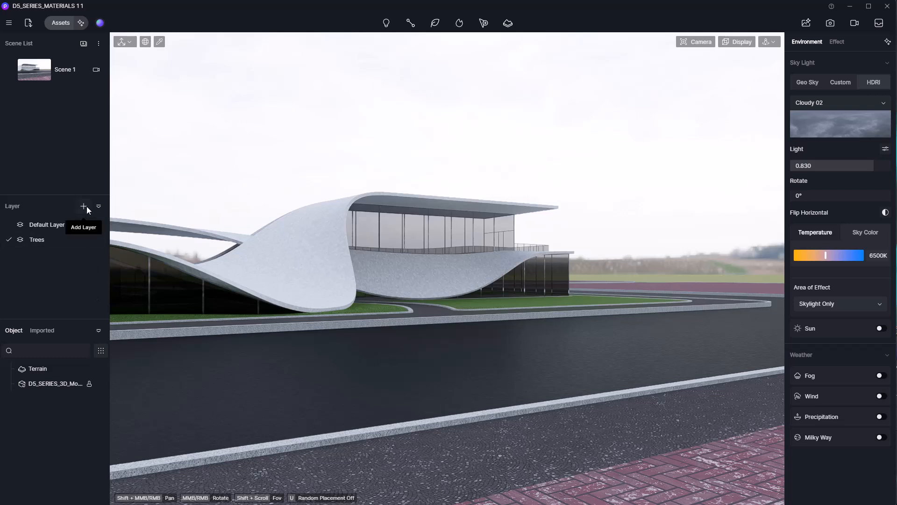
# Add a new layer named Plants
pyautogui.click(85, 206)
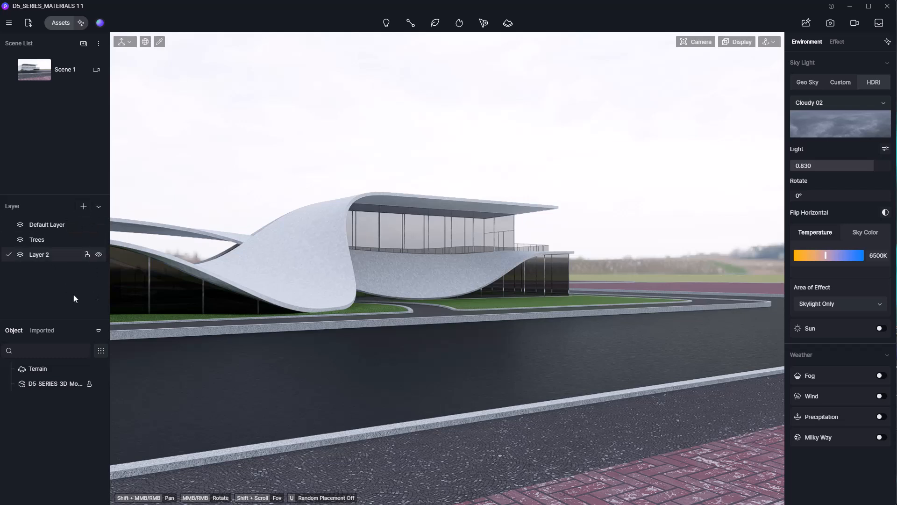
pyautogui.rightClick(61, 256)
pyautogui.click(87, 308)
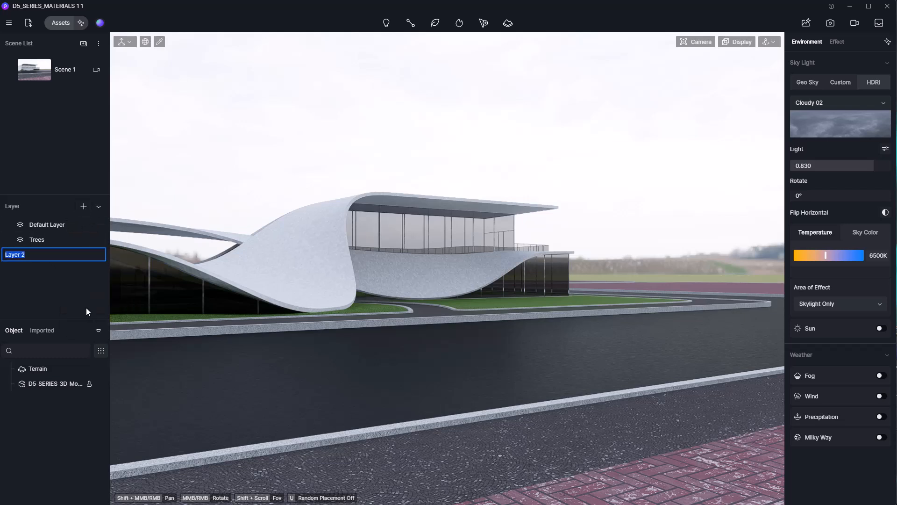
pyautogui.write('Plants')
pyautogui.press('Return')
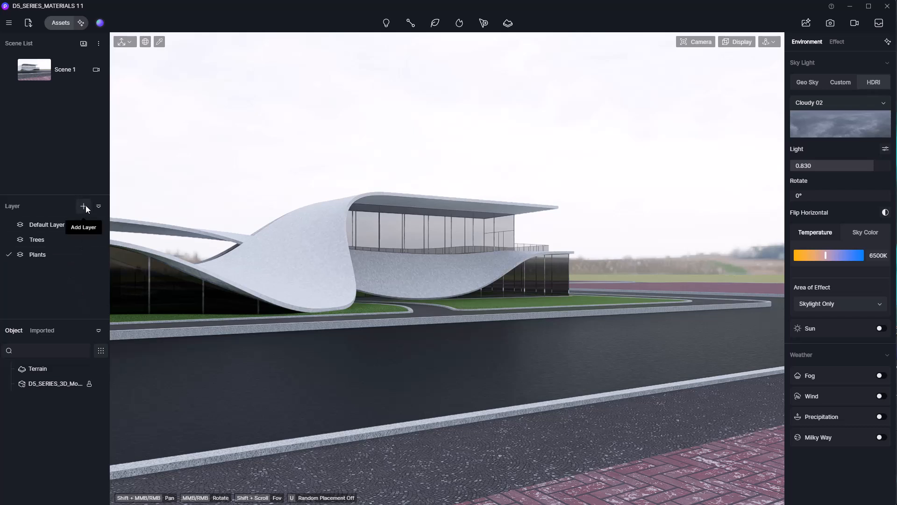
# Add another layer named People, and make the Trees layer active
pyautogui.click(85, 206)
pyautogui.rightClick(58, 270)
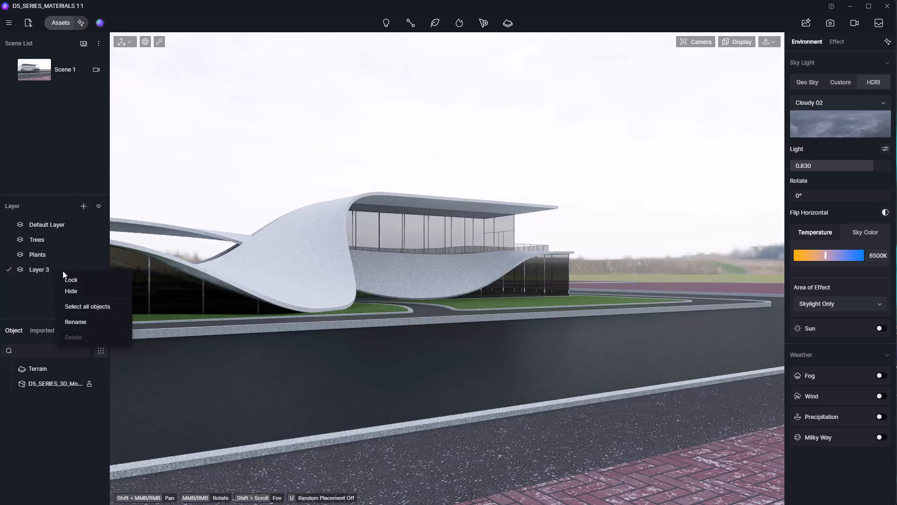
pyautogui.click(80, 323)
pyautogui.write('People')
pyautogui.press('Return')
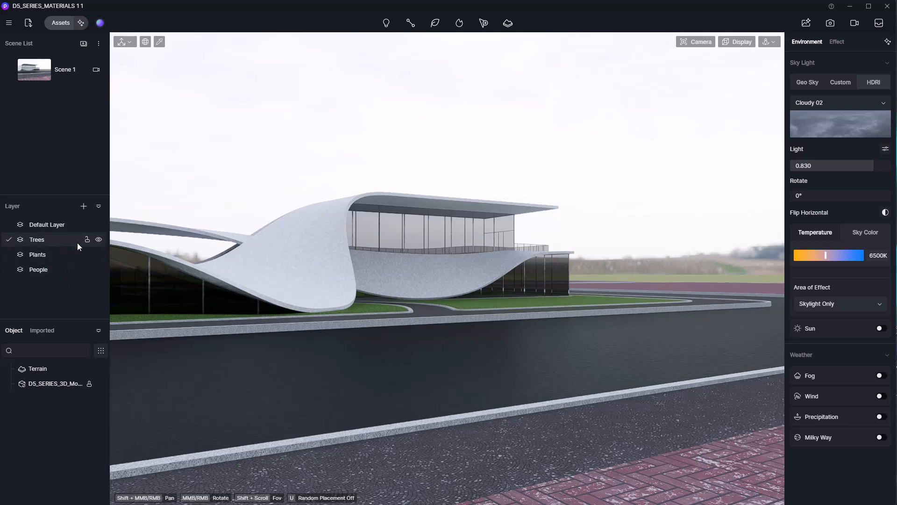
# Search the online model assets for "tree"
pyautogui.moveTo(365, 279); pyautogui.dragTo(404, 223, button='middle')
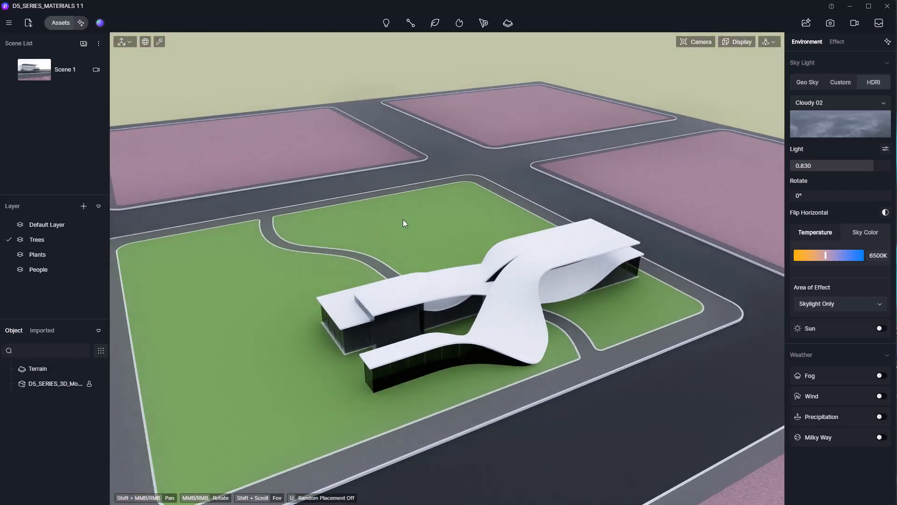
pyautogui.click(414, 221)
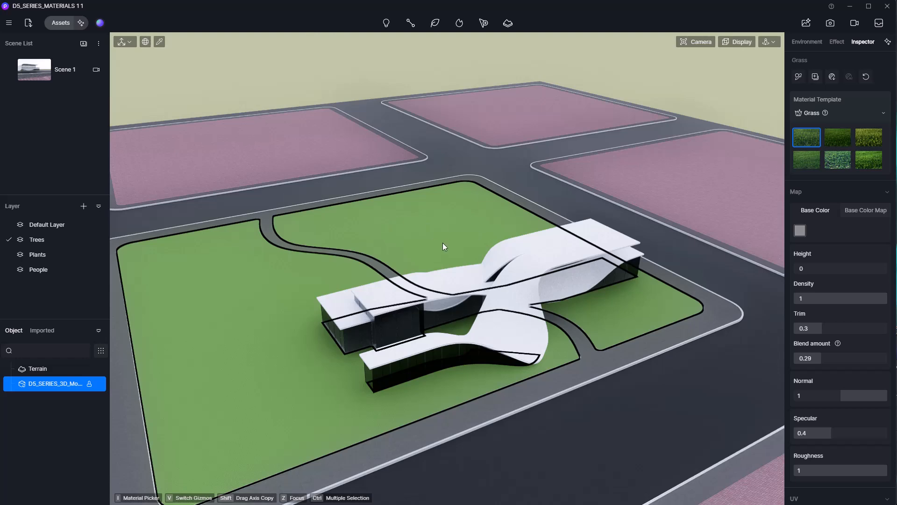
pyautogui.press('Escape')
pyautogui.scroll(5, 327, 200)
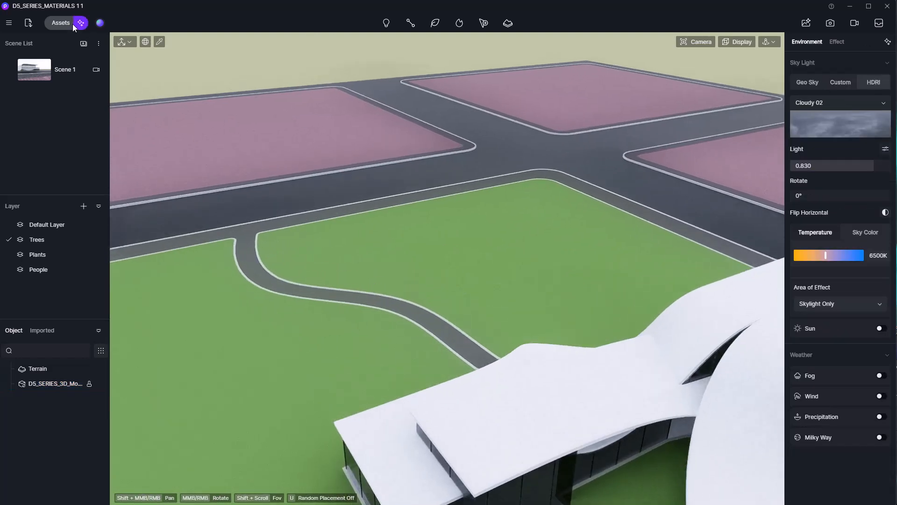
pyautogui.click(73, 25)
pyautogui.click(40, 42)
pyautogui.click(16, 45)
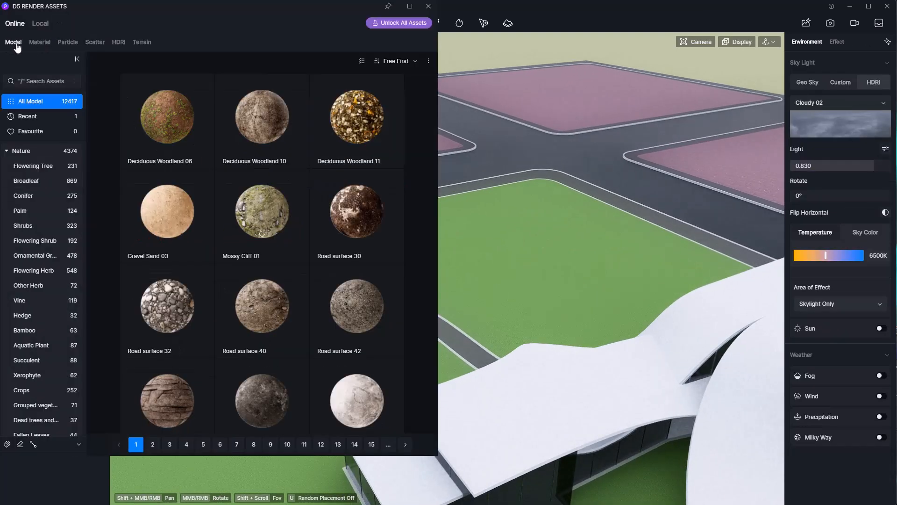
pyautogui.click(59, 82)
pyautogui.write('tree')
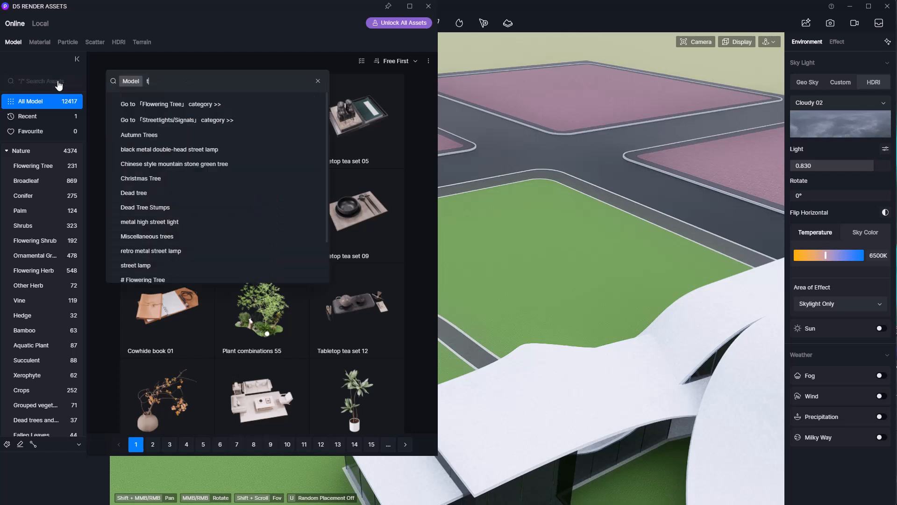
pyautogui.press('Return')
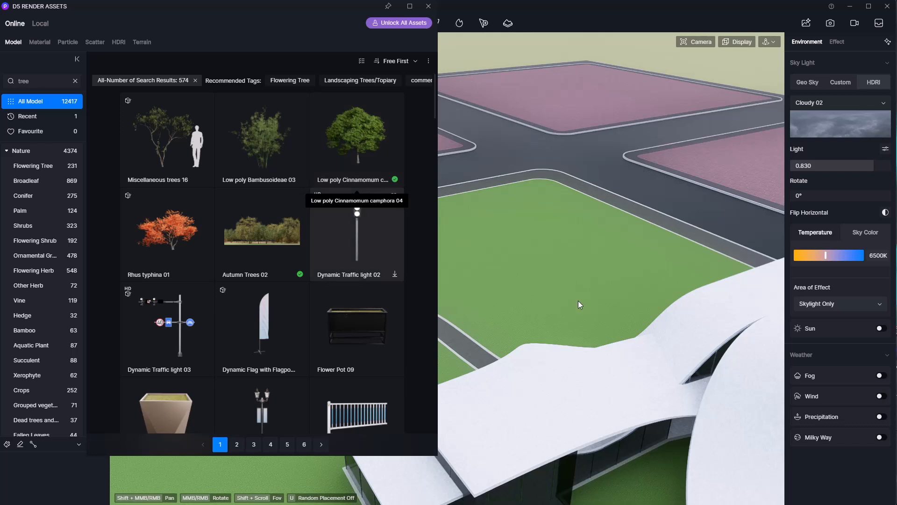
# Activate the vegetation Brush and choose the Low poly Cinnamomum camphora 04 tree as its model
pyautogui.scroll(-4, 549, 261)
pyautogui.keyDown('shift'); pyautogui.moveTo(548, 261); pyautogui.dragTo(596, 272, button='middle'); pyautogui.keyUp('shift')
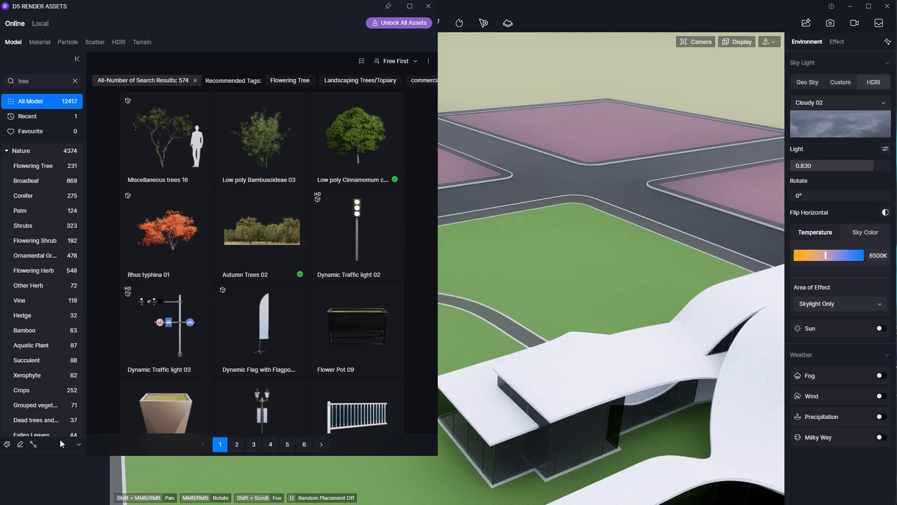
pyautogui.click(6, 444)
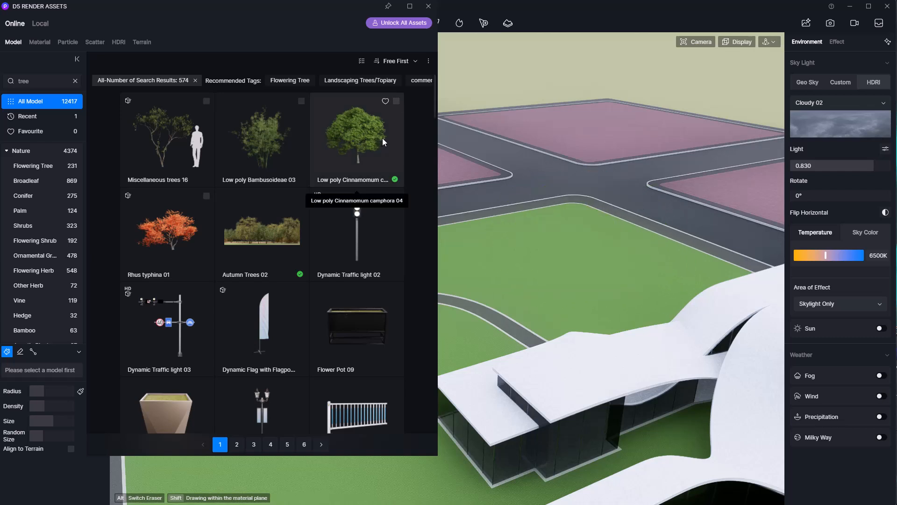
pyautogui.click(397, 102)
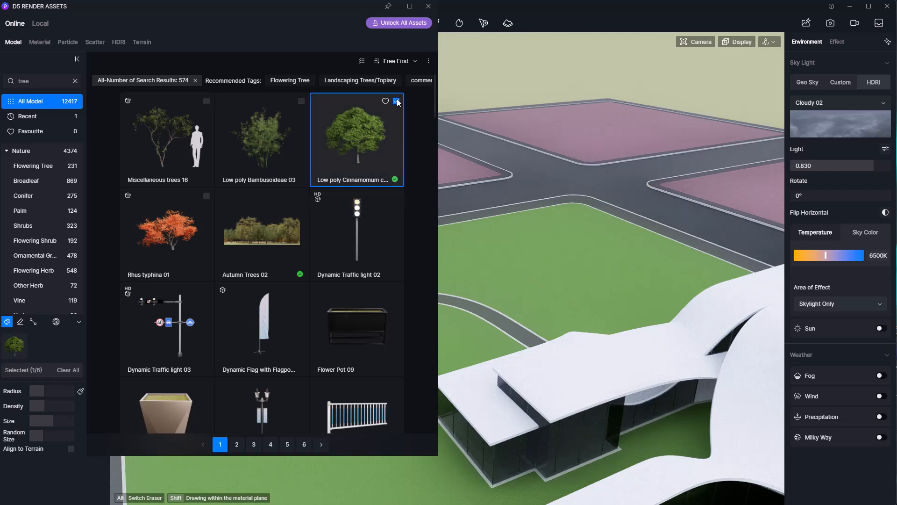
# Brush groups of Low poly Cinnamomum camphora 04 trees onto the lawn around the curved walkway and beside the building
pyautogui.click(555, 260)
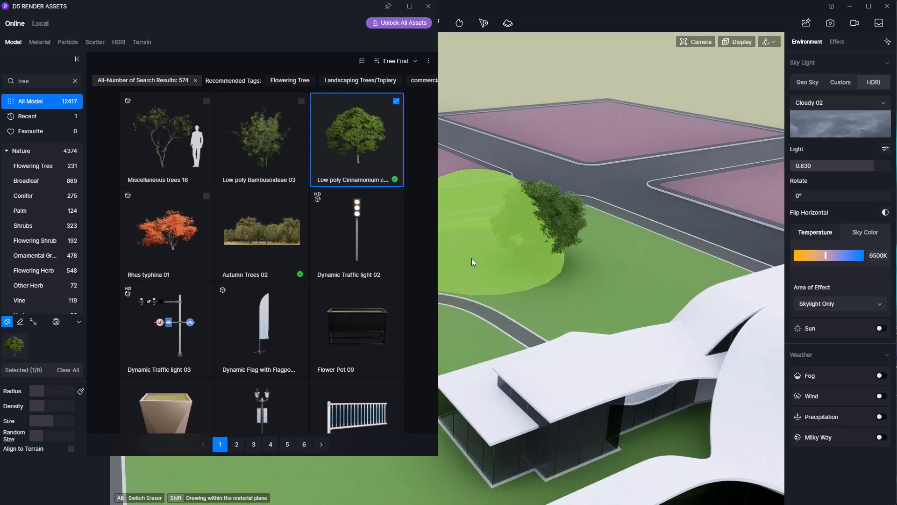
pyautogui.click(622, 281)
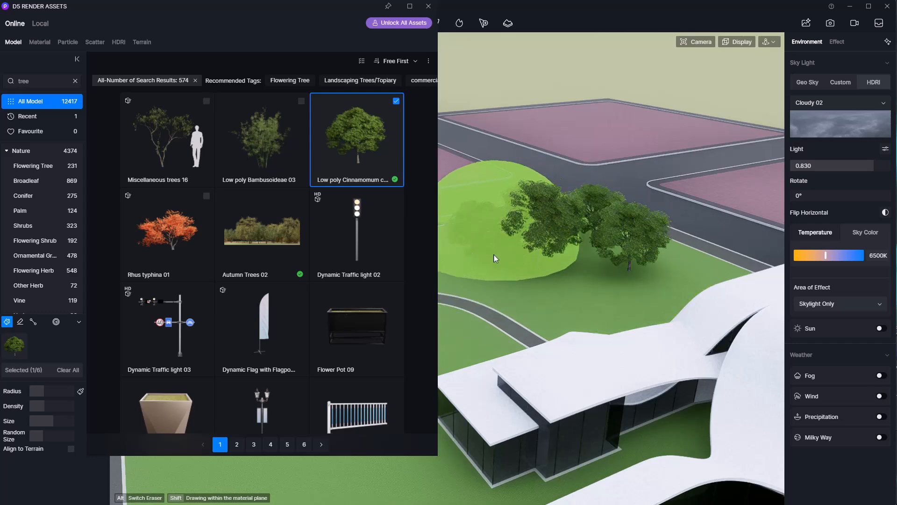
pyautogui.moveTo(495, 257)
pyautogui.mouseDown(button='middle')
pyautogui.moveTo(568, 259)
pyautogui.moveTo(560, 295)
pyautogui.mouseUp(button='middle')
pyautogui.scroll(-5, 551, 264)
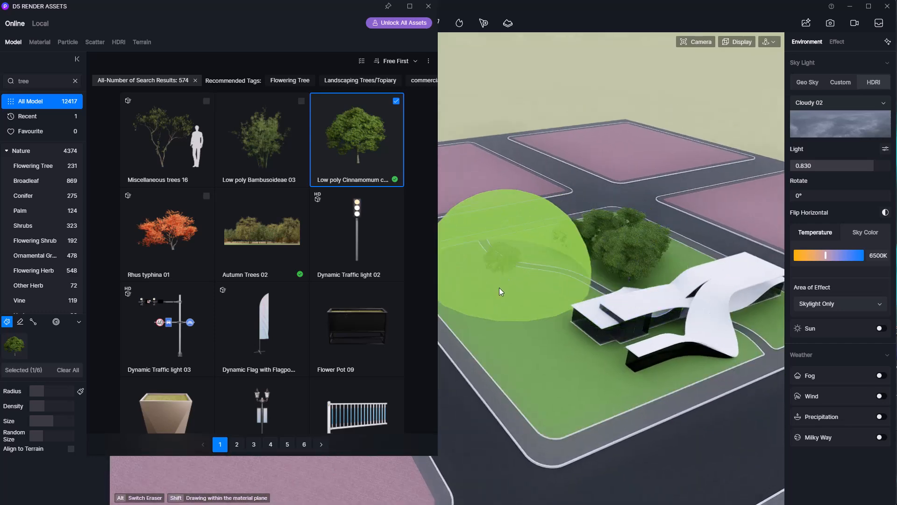
pyautogui.click(500, 289)
pyautogui.moveTo(722, 339)
pyautogui.mouseDown(button='middle')
pyautogui.moveTo(671, 343)
pyautogui.moveTo(654, 355)
pyautogui.mouseUp(button='middle')
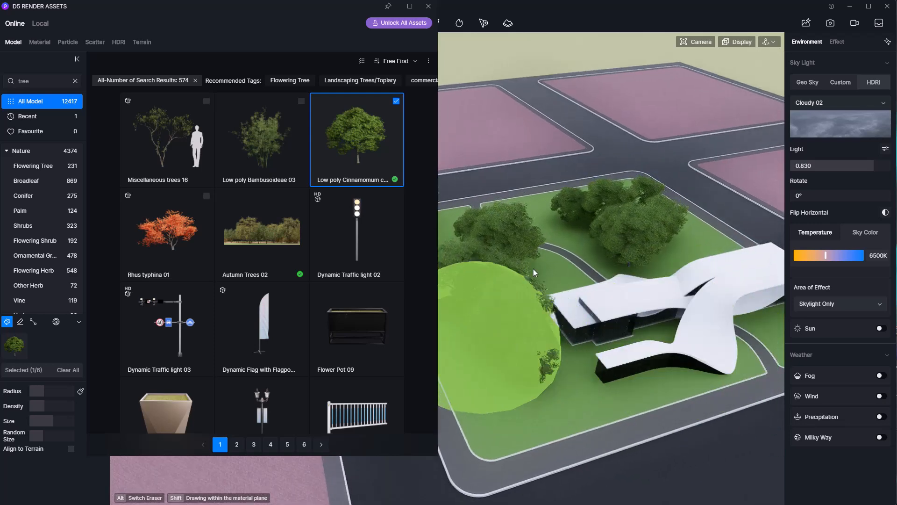
pyautogui.click(636, 262)
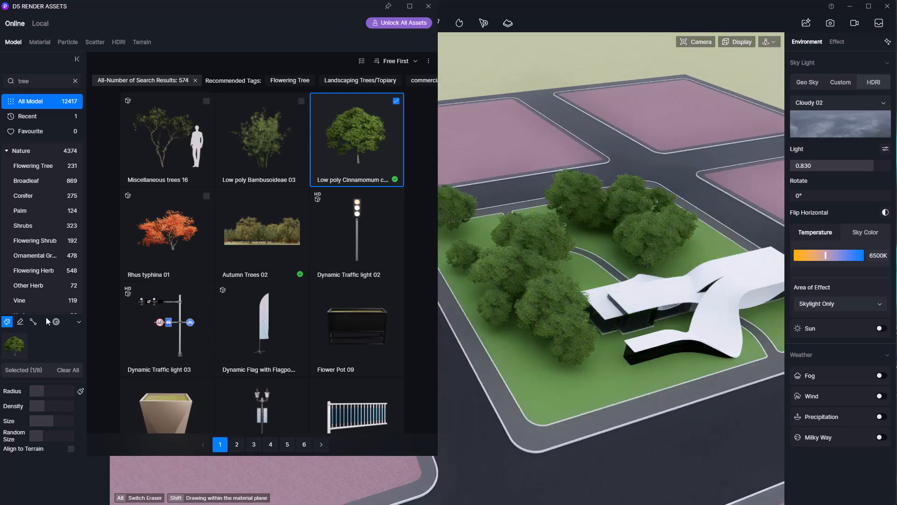
# Erase all the brushed trees from the lawn with the vegetation eraser
pyautogui.click(21, 322)
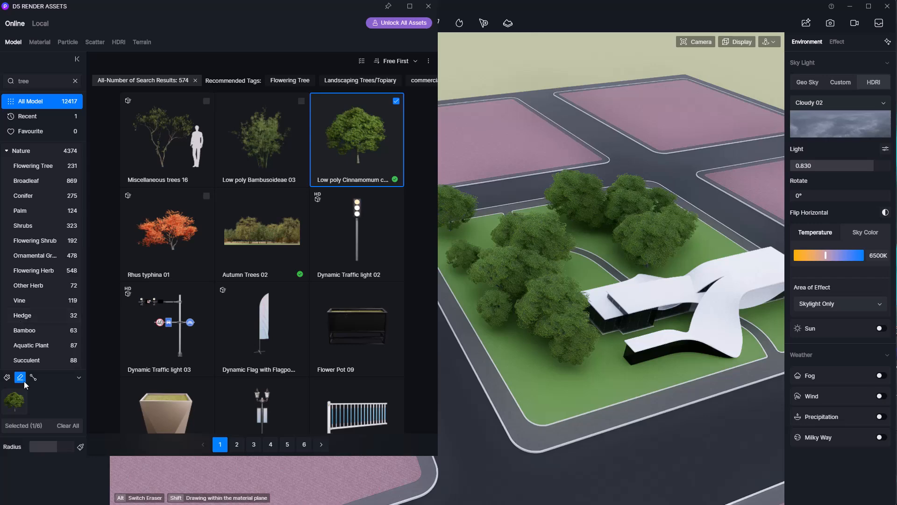
pyautogui.moveTo(598, 248); pyautogui.dragTo(571, 309)
pyautogui.moveTo(571, 310)
pyautogui.mouseDown(button='middle')
pyautogui.moveTo(578, 257)
pyautogui.moveTo(612, 245)
pyautogui.moveTo(650, 248)
pyautogui.mouseUp(button='middle')
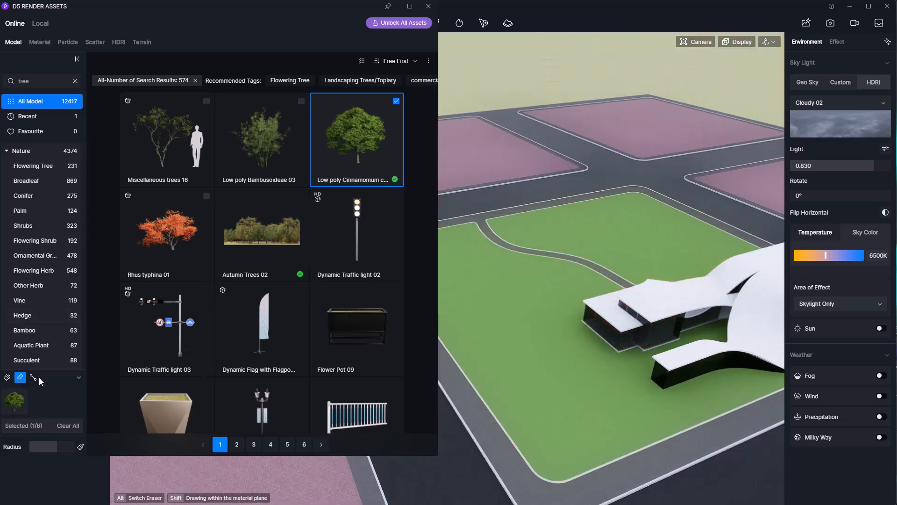
# Draw a four-point vegetation path of the chosen tree along the edge of the curved walkway, from the street to the building
pyautogui.click(33, 377)
pyautogui.scroll(5, 472, 224)
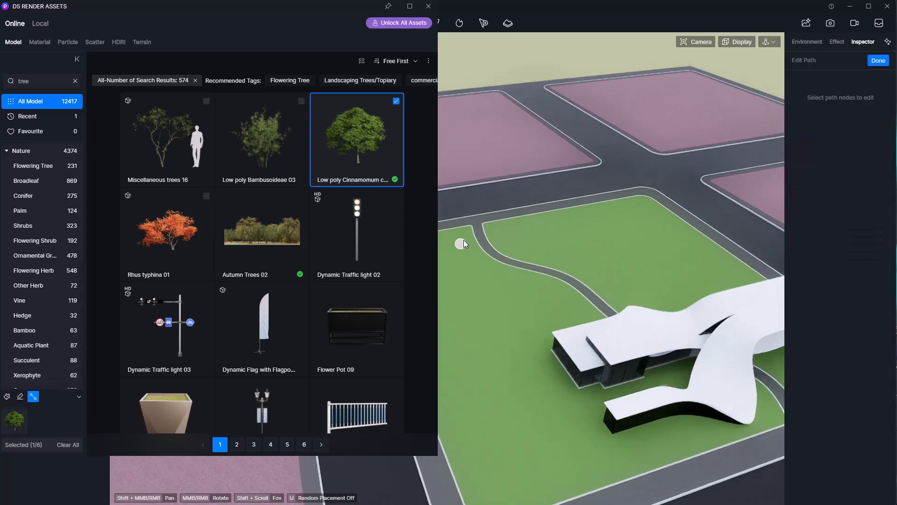
pyautogui.moveTo(473, 245); pyautogui.dragTo(487, 227, button='middle')
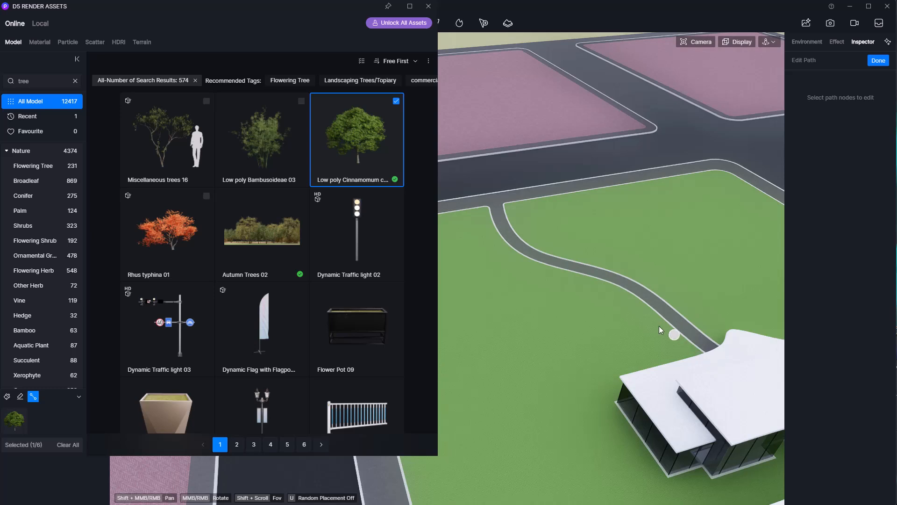
pyautogui.click(491, 223)
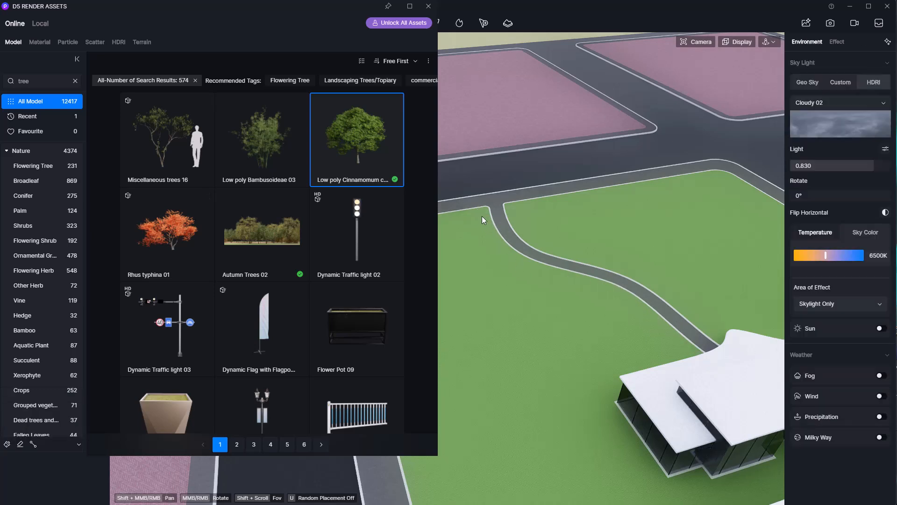
pyautogui.click(480, 214)
pyautogui.click(514, 266)
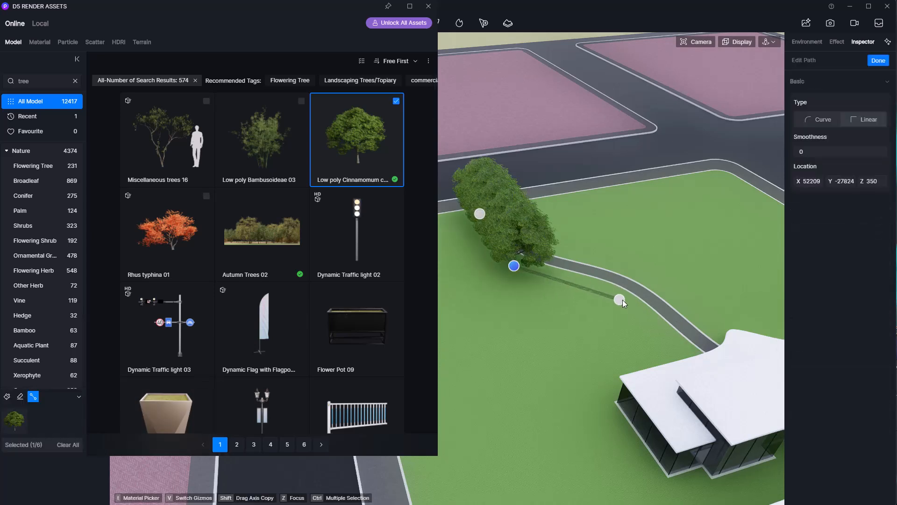
pyautogui.click(604, 289)
pyautogui.click(683, 349)
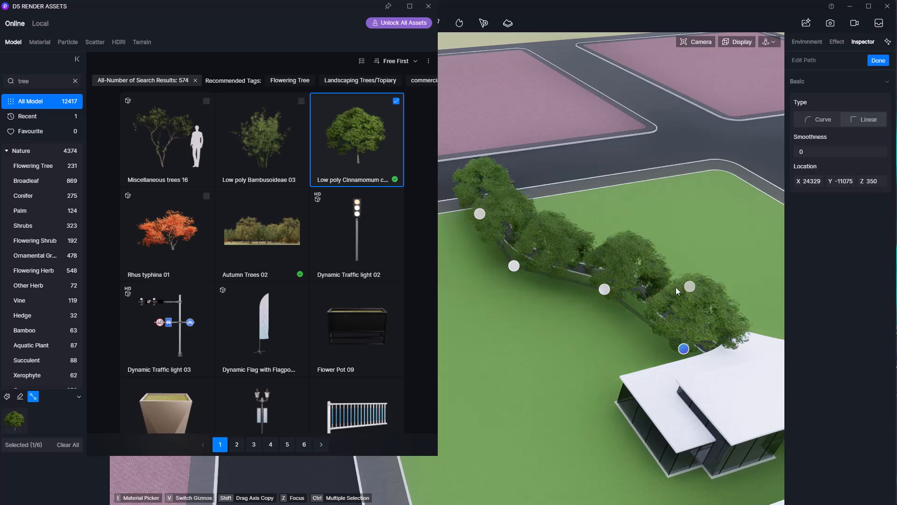
pyautogui.press('Escape')
# Try other Number and Direction values on the vegetation path, returning them to 5 and 0
pyautogui.moveTo(674, 298); pyautogui.dragTo(573, 288, button='middle')
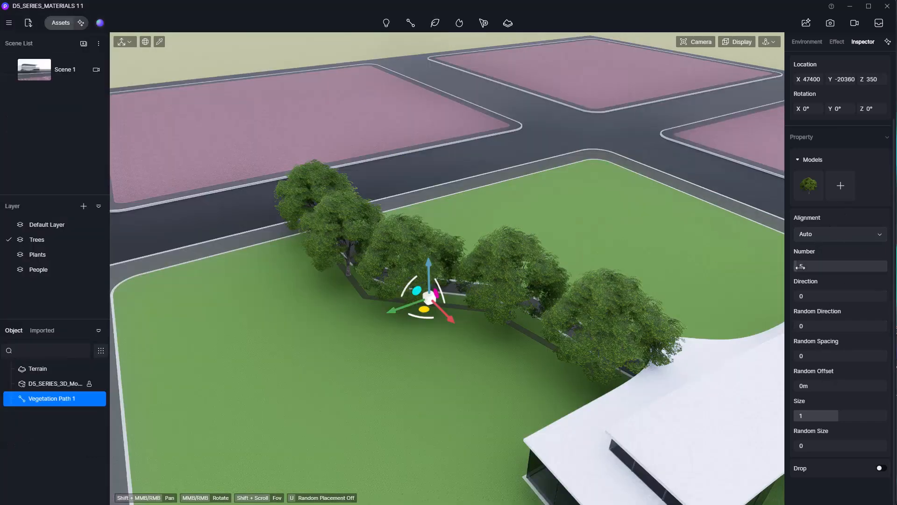
pyautogui.moveTo(801, 267)
pyautogui.mouseDown()
pyautogui.moveTo(815, 270)
pyautogui.moveTo(800, 270)
pyautogui.mouseUp()
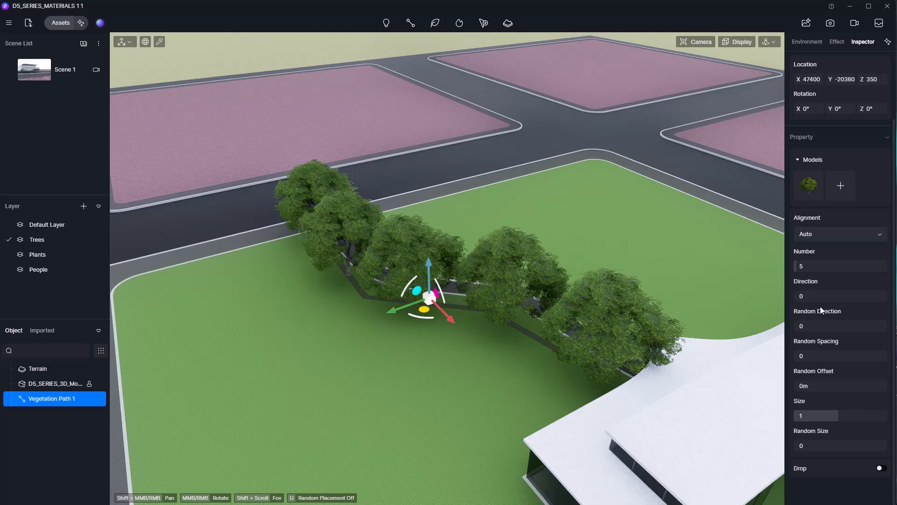
pyautogui.moveTo(824, 296)
pyautogui.mouseDown()
pyautogui.moveTo(842, 297)
pyautogui.moveTo(810, 298)
pyautogui.mouseUp()
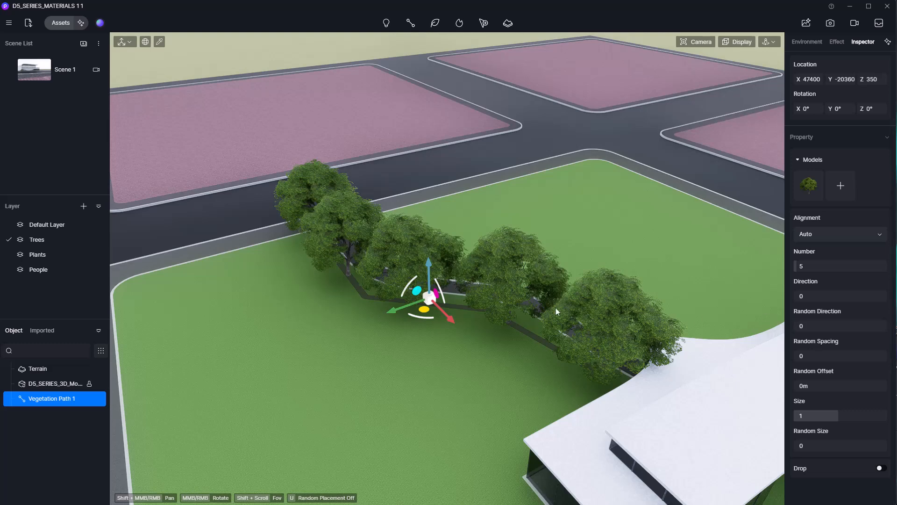
# Set the vegetation path's Random Direction to 0.3, Random Spacing to 0.34, Random Offset to 2.7 m and Random Size to 0.2
pyautogui.moveTo(556, 308); pyautogui.dragTo(478, 319, button='middle')
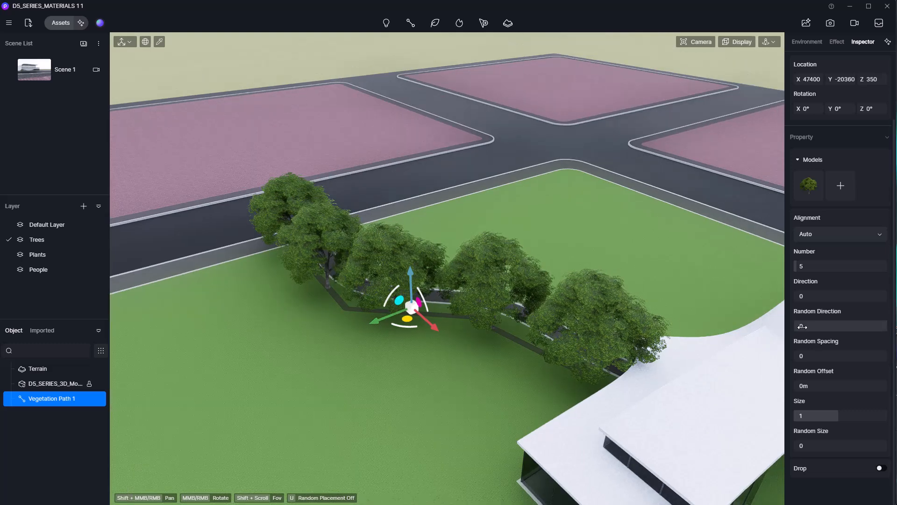
pyautogui.moveTo(799, 326); pyautogui.dragTo(826, 327)
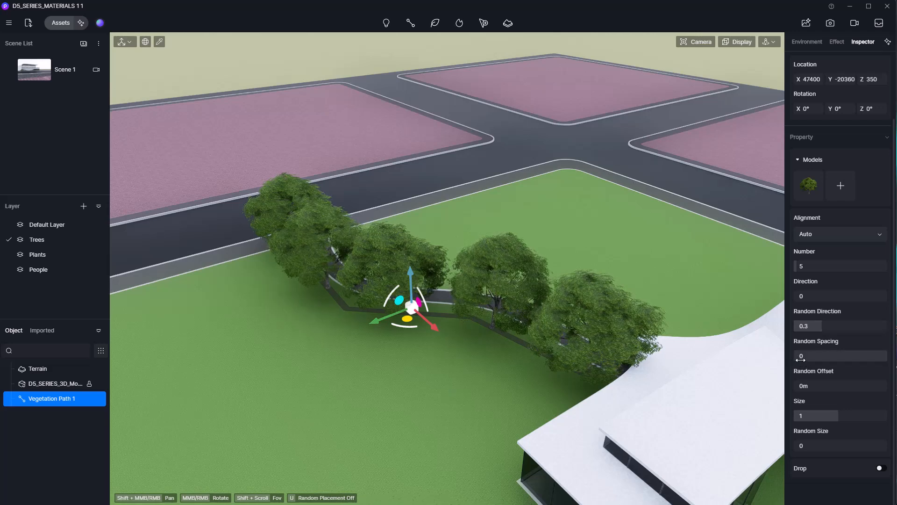
pyautogui.moveTo(807, 357); pyautogui.dragTo(837, 357)
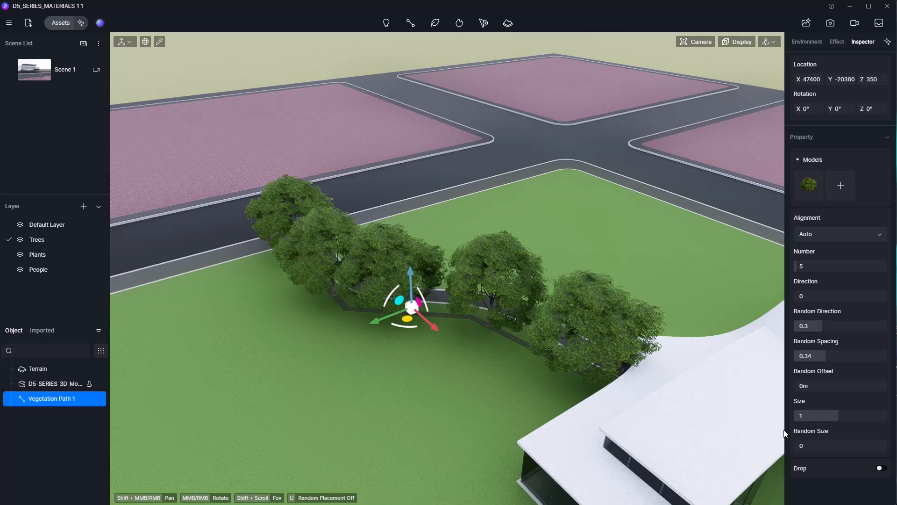
pyautogui.moveTo(799, 385); pyautogui.dragTo(804, 386)
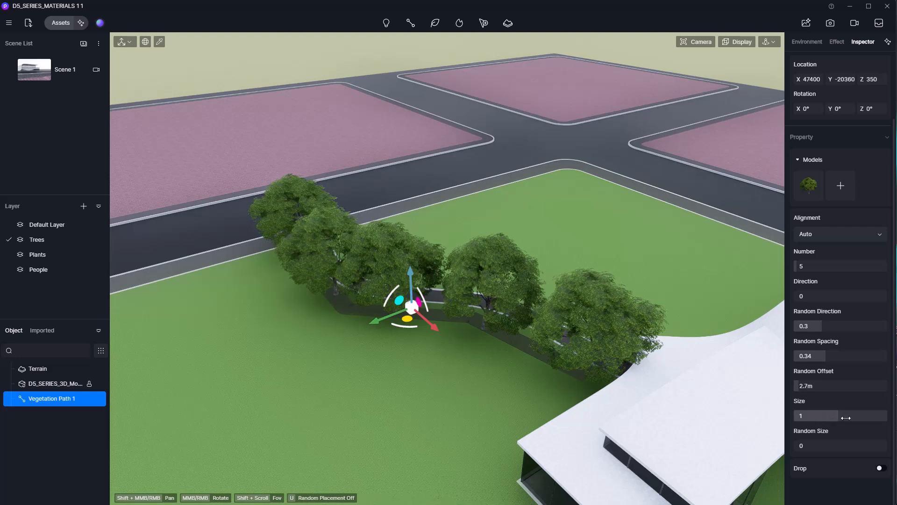
pyautogui.moveTo(803, 444); pyautogui.dragTo(818, 447)
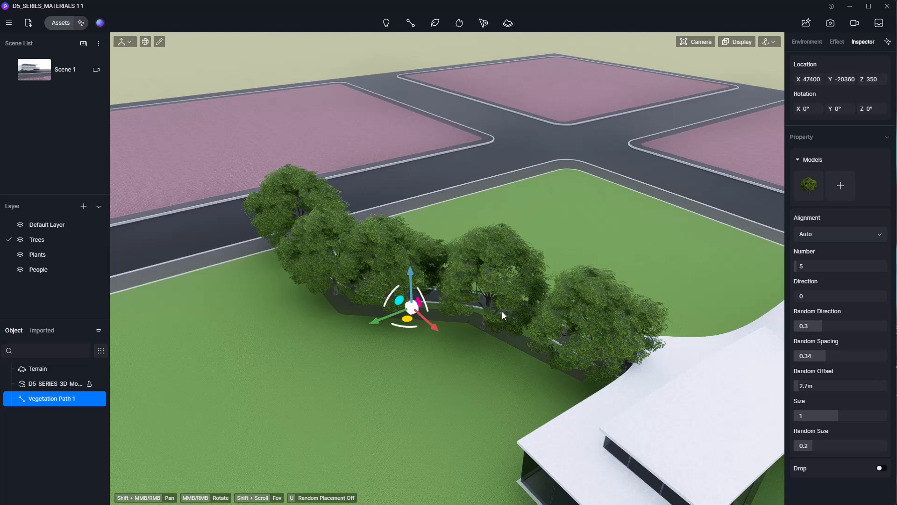
# Copy the vegetation path sideways to form a second parallel row of trees along the curved walkway
pyautogui.moveTo(452, 293); pyautogui.dragTo(603, 243, button='middle')
pyautogui.moveTo(470, 300); pyautogui.dragTo(556, 303)
pyautogui.moveTo(556, 303); pyautogui.dragTo(407, 315, button='middle')
pyautogui.click(402, 316)
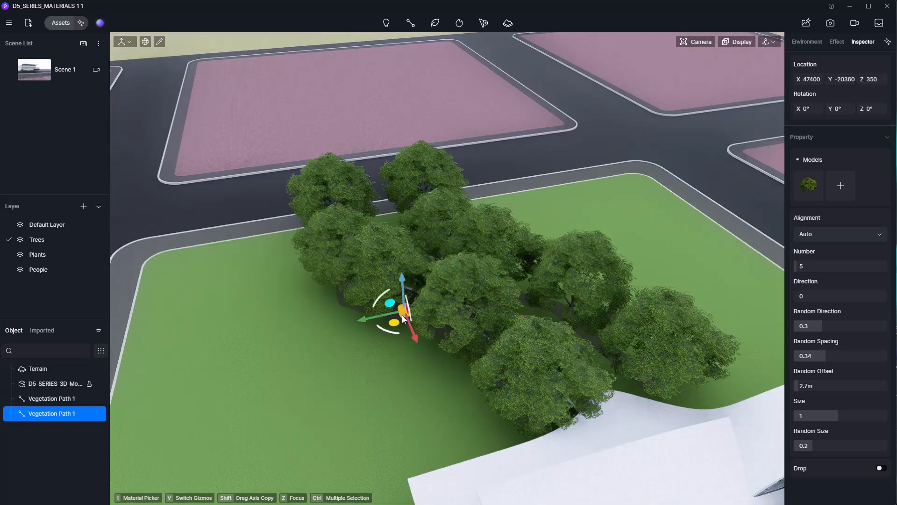
# Move the copied row of trees farther away from the curved walkway along the Y axis
pyautogui.moveTo(382, 317); pyautogui.dragTo(362, 321)
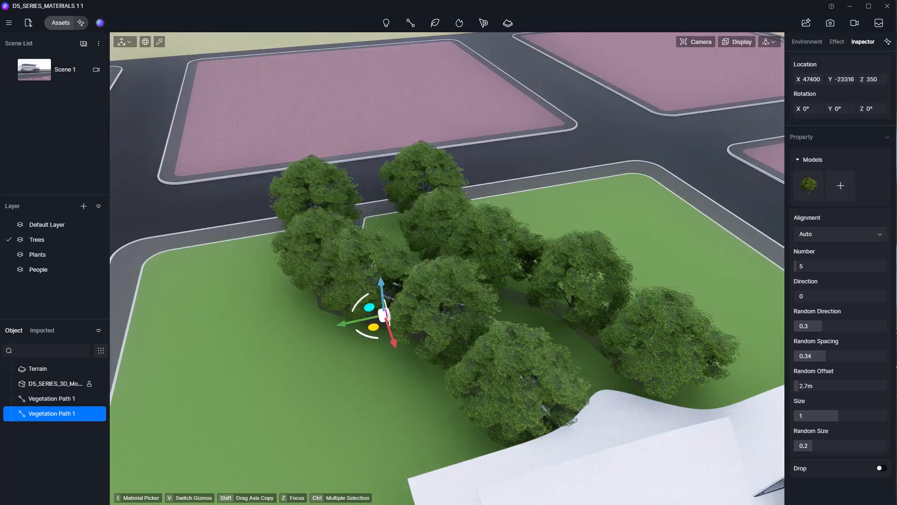
pyautogui.moveTo(357, 336); pyautogui.dragTo(341, 366, button='middle')
pyautogui.click(528, 280)
pyautogui.moveTo(496, 288); pyautogui.dragTo(514, 266, button='middle')
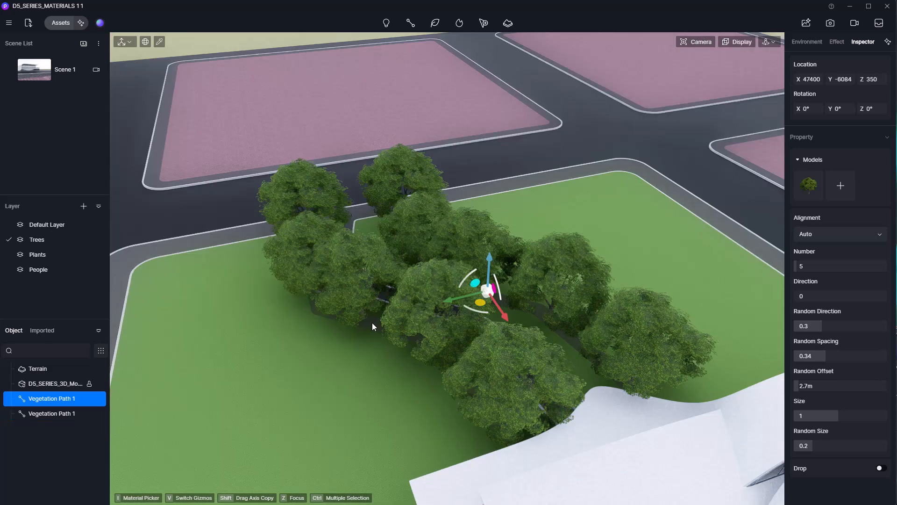
pyautogui.click(373, 324)
pyautogui.moveTo(354, 325); pyautogui.dragTo(335, 328)
# Shift both tree rows slightly along the X axis toward the street, moving the original row to X 49057
pyautogui.moveTo(335, 328); pyautogui.dragTo(484, 303, button='middle')
pyautogui.click(567, 312)
pyautogui.click(463, 299)
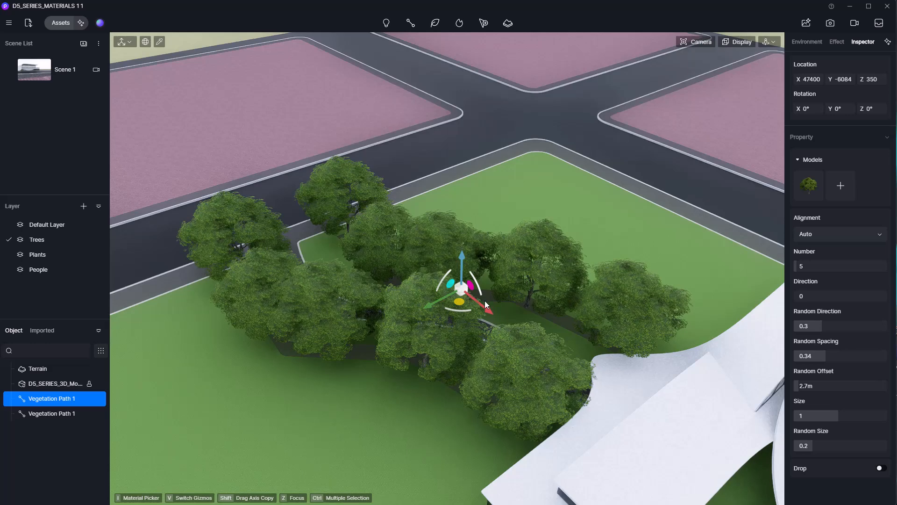
pyautogui.moveTo(486, 307); pyautogui.dragTo(479, 300)
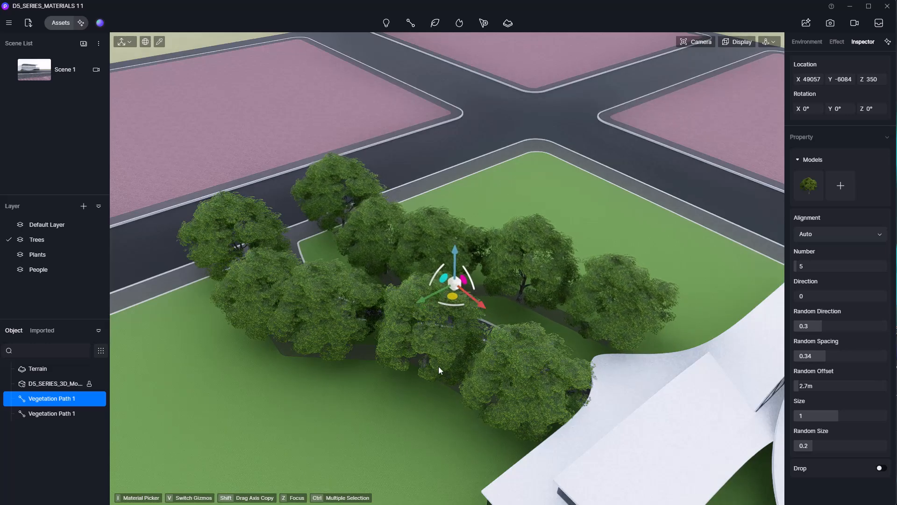
pyautogui.click(439, 366)
pyautogui.moveTo(376, 365); pyautogui.dragTo(369, 359)
pyautogui.click(557, 313)
pyautogui.moveTo(557, 314); pyautogui.dragTo(526, 297, button='middle')
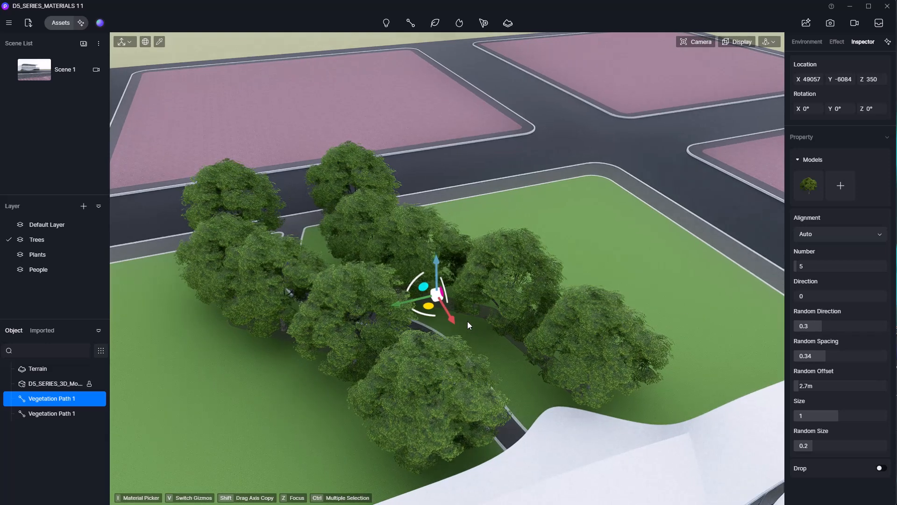
pyautogui.moveTo(820, 356); pyautogui.dragTo(817, 385)
pyautogui.moveTo(837, 416); pyautogui.dragTo(838, 415)
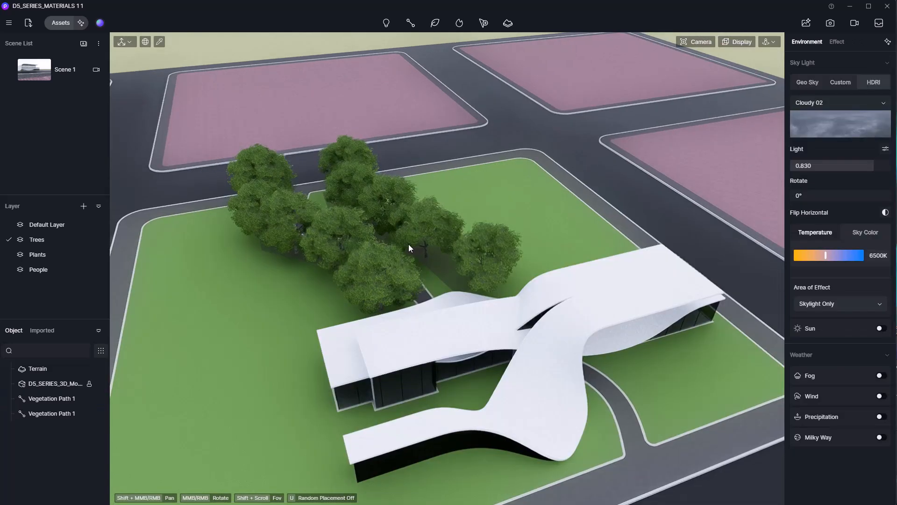
pyautogui.scroll(4, 409, 246)
pyautogui.scroll(-5, 408, 248)
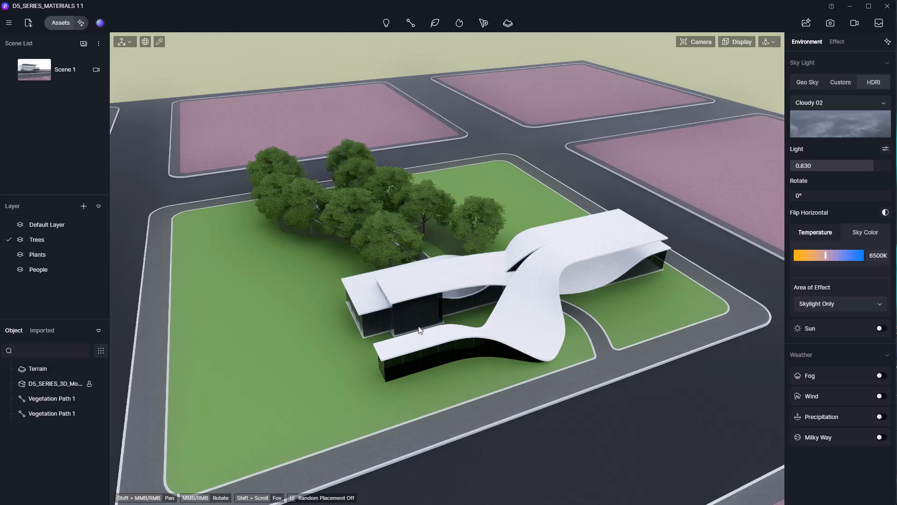
# Open the asset library's Flowering Shrub category and clear the tree search
pyautogui.click(58, 24)
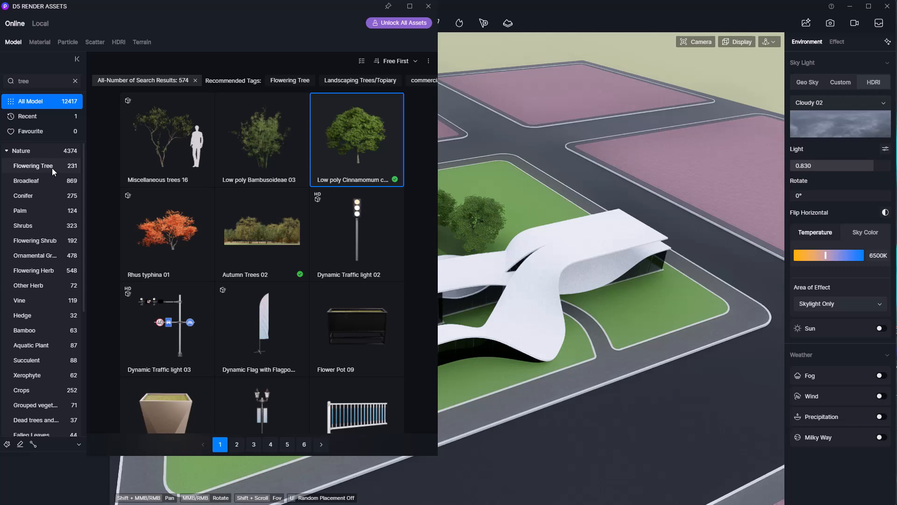
pyautogui.click(57, 241)
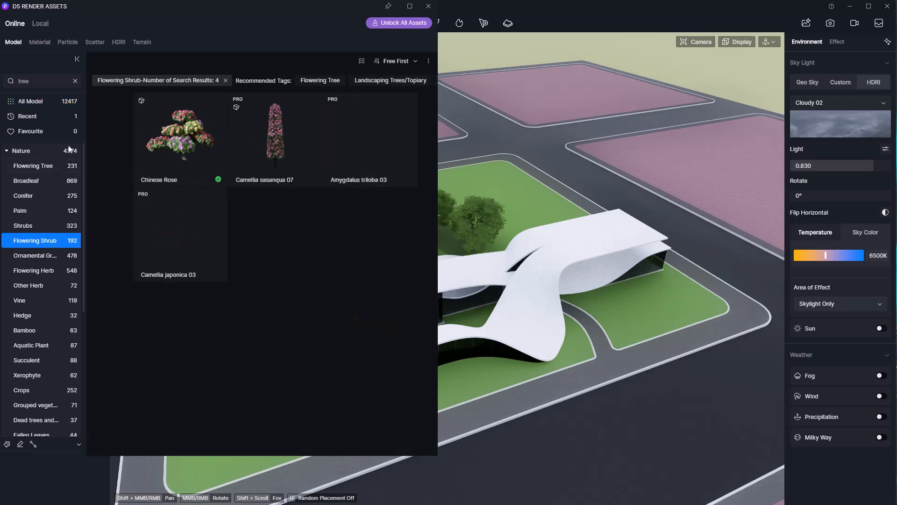
pyautogui.click(74, 81)
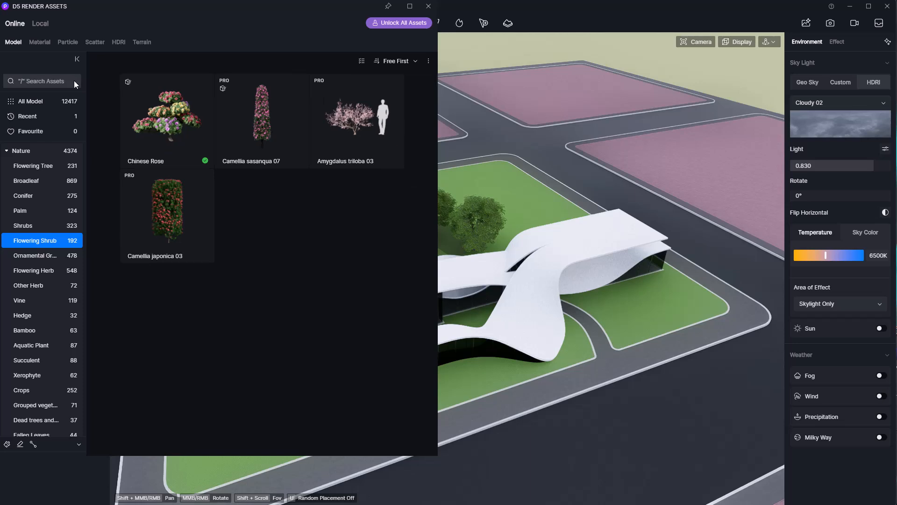
# Choose Rosa rugosa 03, Kerria japonica 04 and Gardenia jasminoides 04 for a new vegetation path, removing the previous tree from the selection
pyautogui.click(33, 444)
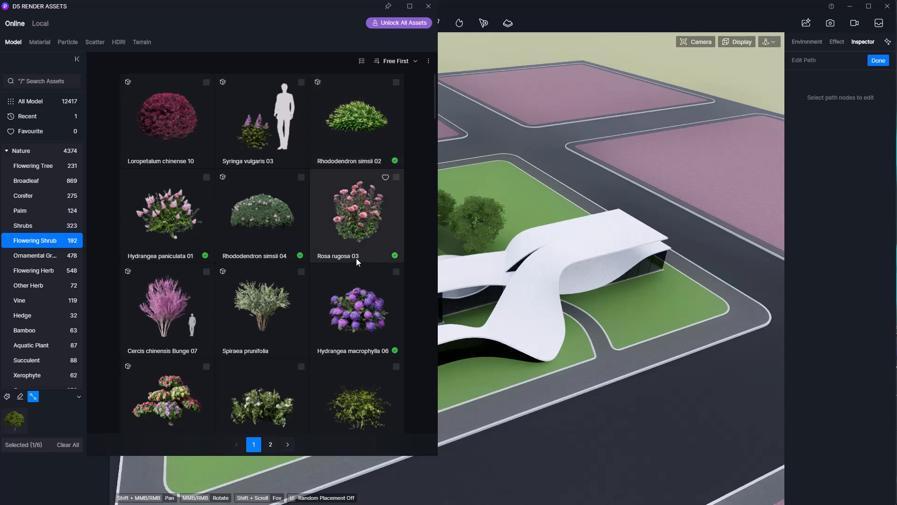
pyautogui.click(396, 177)
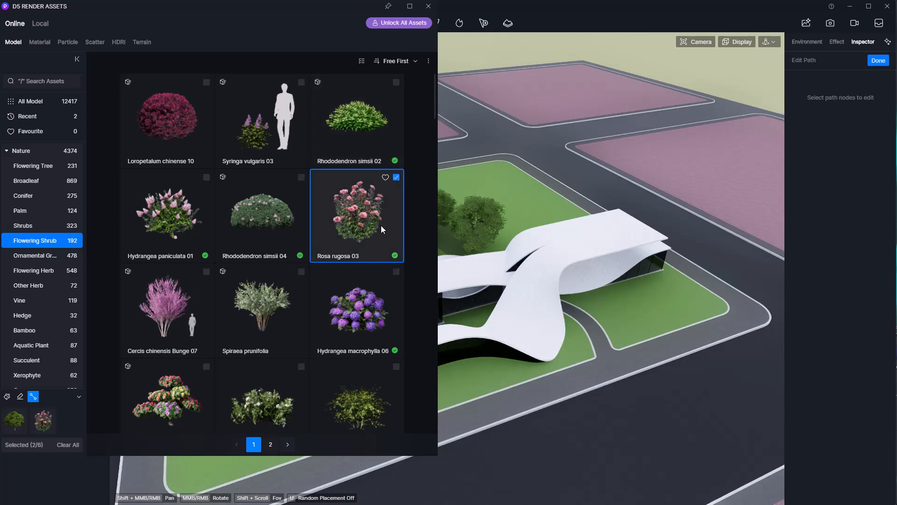
pyautogui.scroll(-1, 371, 249)
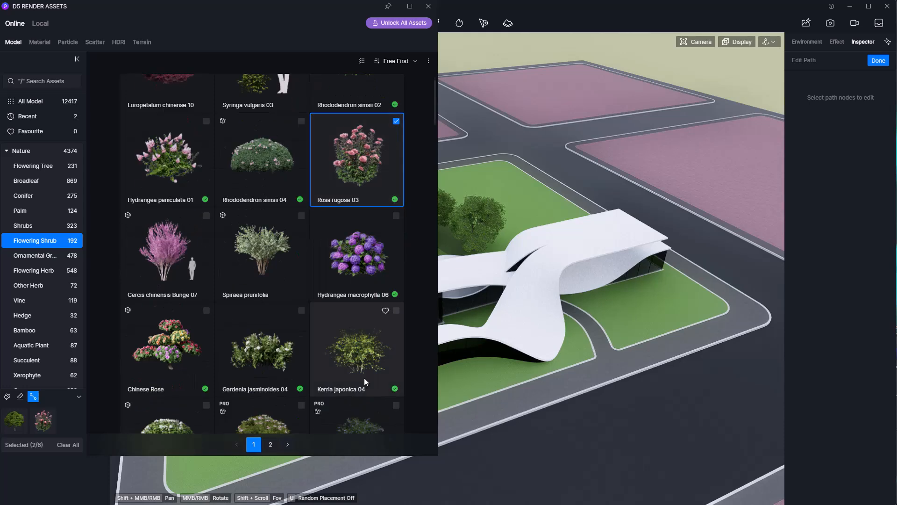
pyautogui.click(397, 310)
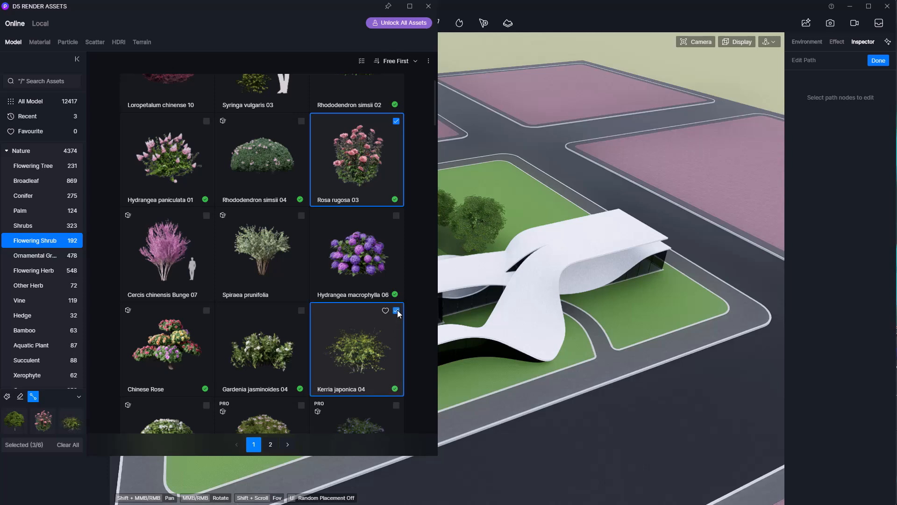
pyautogui.scroll(-1, 384, 318)
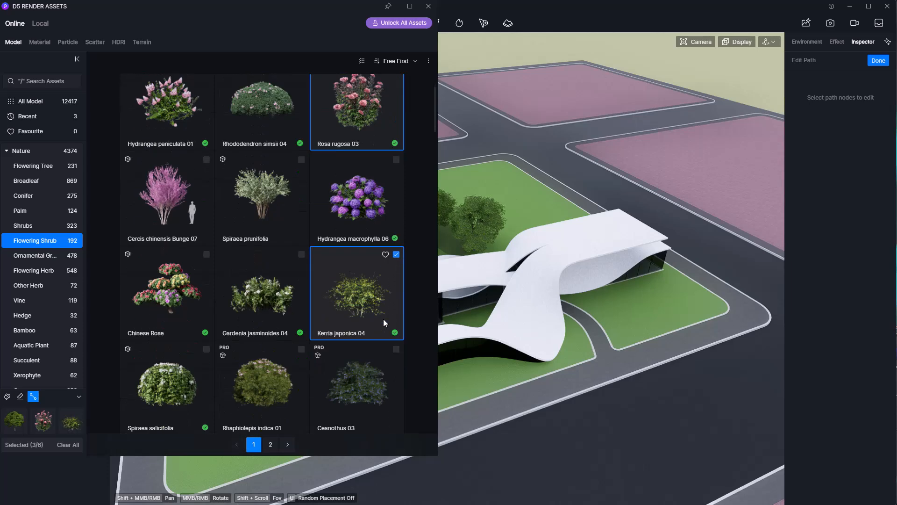
pyautogui.click(301, 254)
pyautogui.scroll(1, 308, 264)
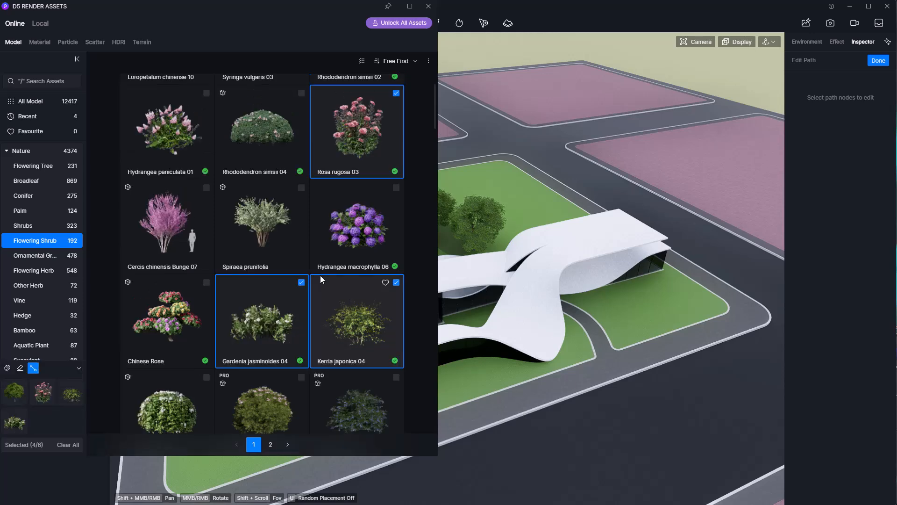
pyautogui.click(22, 384)
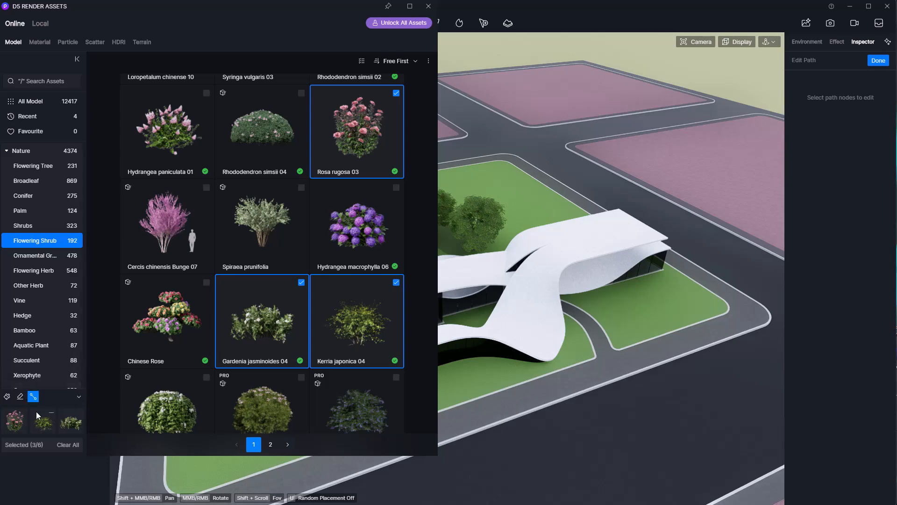
# Draw a five-point linear shrub path around the edge of the lawn between the curved walkway and the building's far corner
pyautogui.scroll(5, 661, 348)
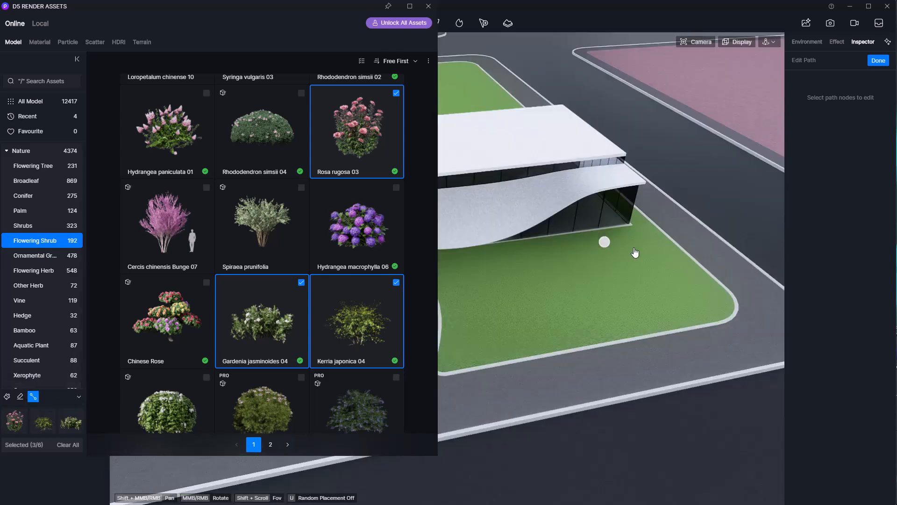
pyautogui.click(427, 6)
pyautogui.click(436, 270)
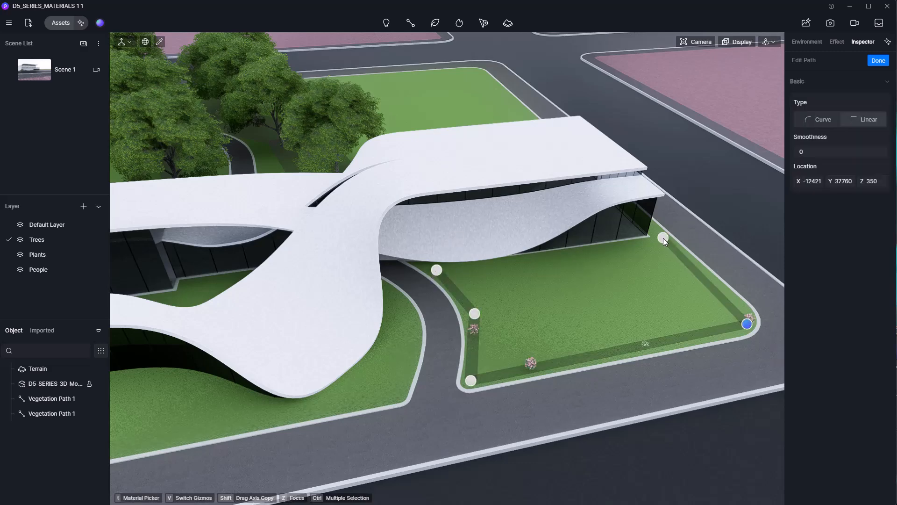
pyautogui.click(663, 239)
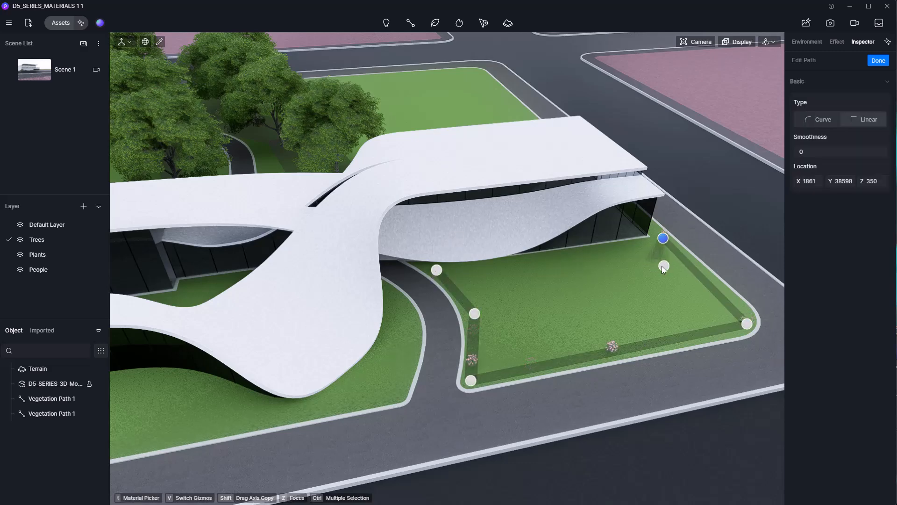
pyautogui.keyDown('shift'); pyautogui.moveTo(661, 265); pyautogui.dragTo(593, 274, button='middle'); pyautogui.keyUp('shift')
pyautogui.rightClick(593, 274)
pyautogui.moveTo(505, 411); pyautogui.dragTo(534, 391, button='middle')
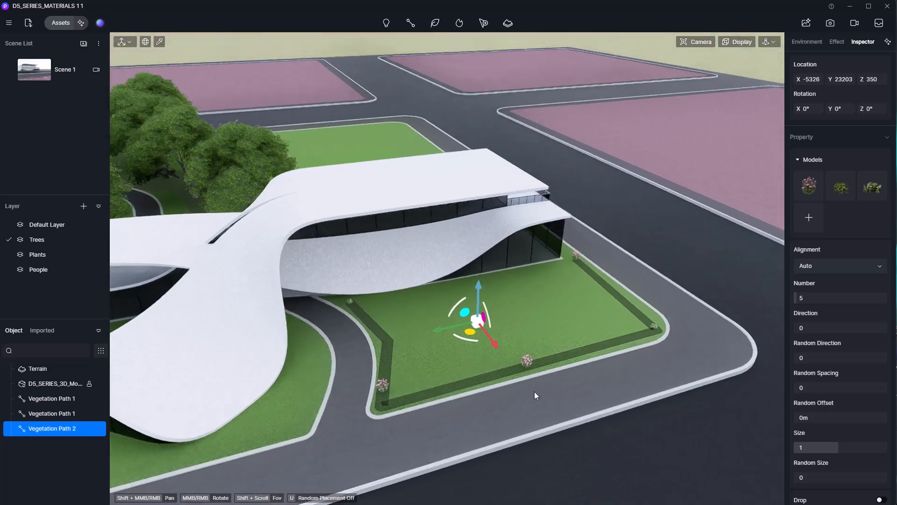
# Set the shrub path's Number to 100, Random Direction to 0.13, Random Spacing to 0.2 and Random Size to 0.22
pyautogui.moveTo(805, 299); pyautogui.dragTo(888, 301)
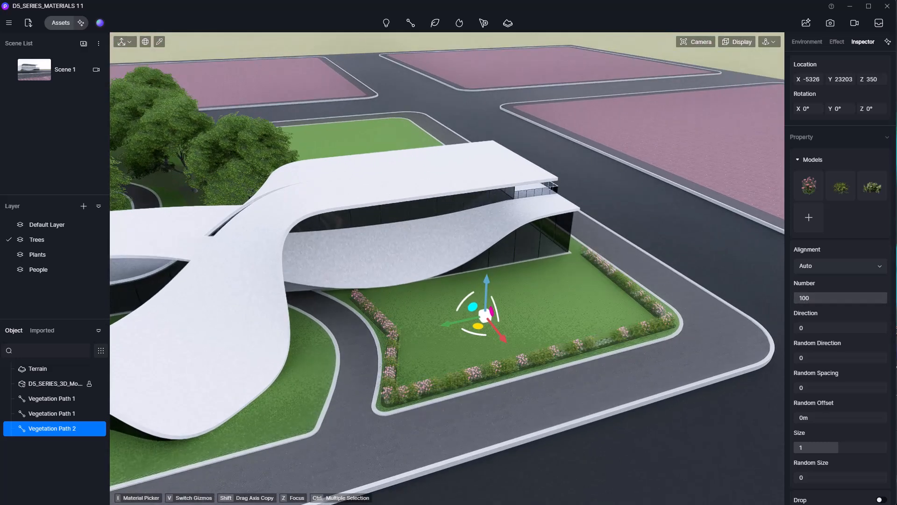
pyautogui.scroll(5, 463, 399)
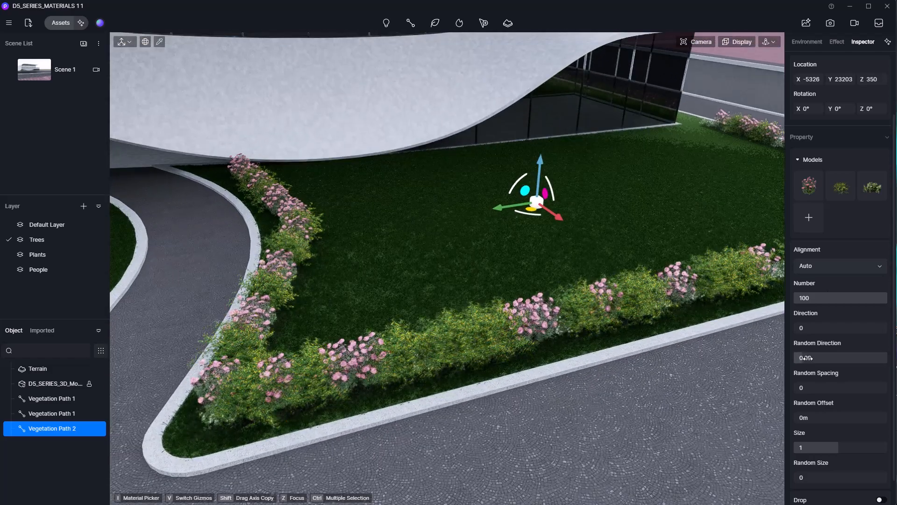
pyautogui.moveTo(807, 357); pyautogui.dragTo(812, 388)
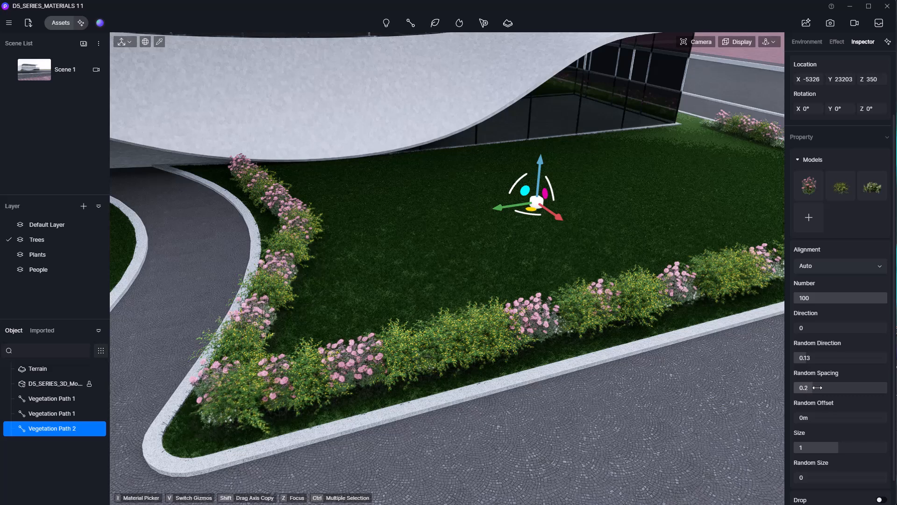
pyautogui.scroll(-1, 801, 444)
pyautogui.moveTo(801, 446); pyautogui.dragTo(814, 446)
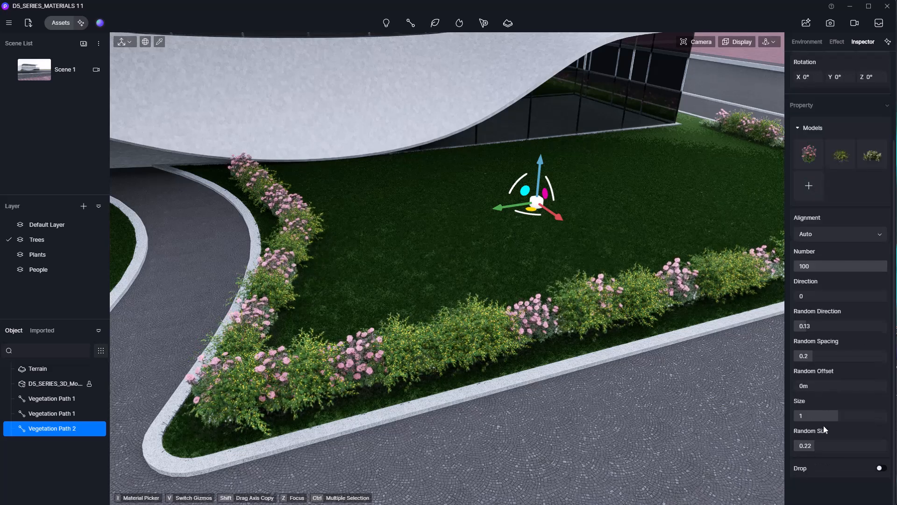
# Add a fourth model to the shrub path, trying Hydrangea macrophylla 06 and replacing it with Hydrangea paniculata 01
pyautogui.click(810, 187)
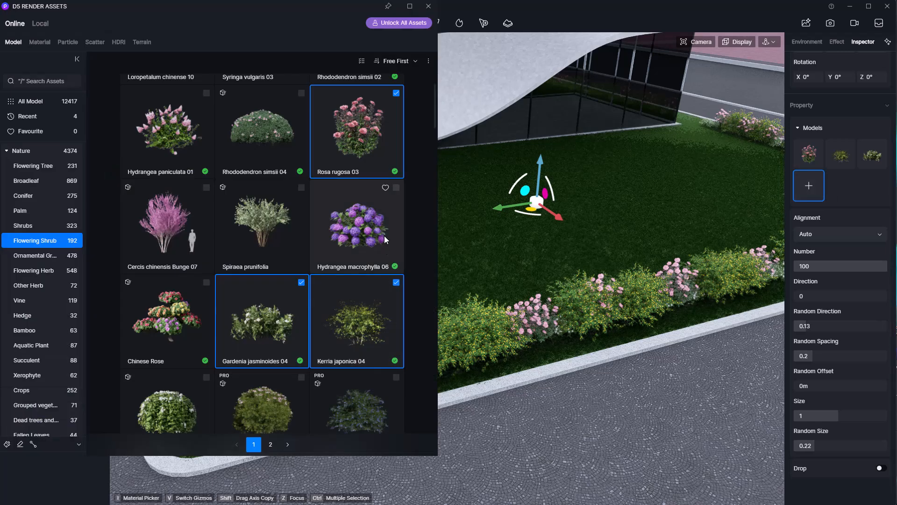
pyautogui.click(397, 188)
pyautogui.scroll(-1, 388, 187)
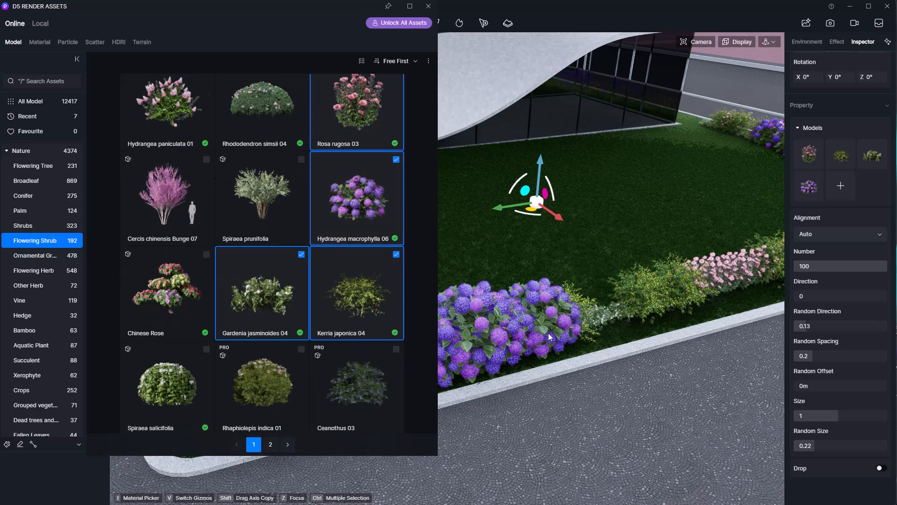
pyautogui.click(801, 181)
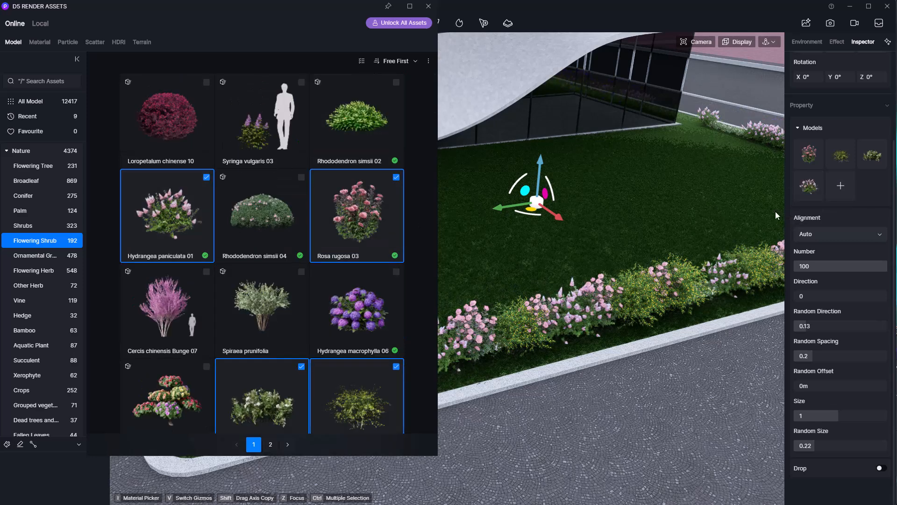
pyautogui.scroll(-3, 618, 259)
pyautogui.scroll(-5, 619, 259)
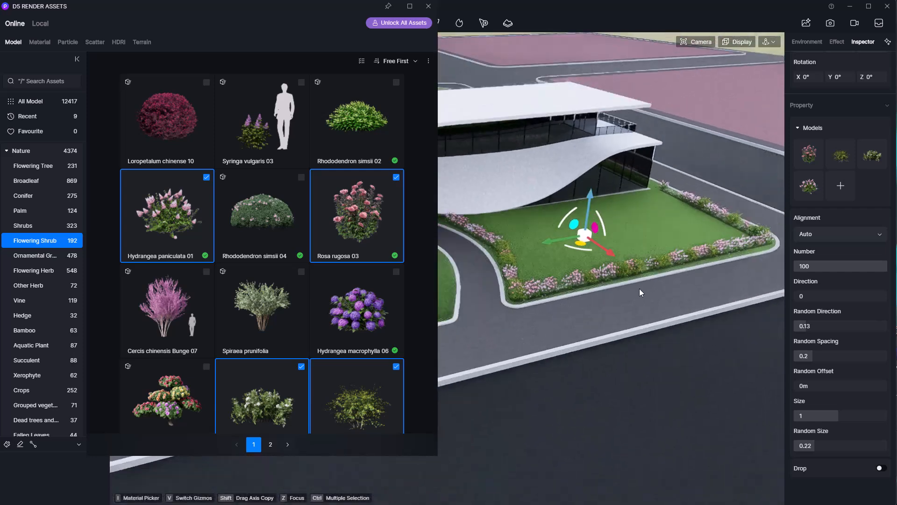
pyautogui.moveTo(640, 288)
pyautogui.mouseDown(button='middle')
pyautogui.moveTo(575, 287)
pyautogui.moveTo(607, 318)
pyautogui.moveTo(590, 310)
pyautogui.moveTo(680, 311)
pyautogui.moveTo(646, 299)
pyautogui.mouseUp(button='middle')
pyautogui.press('Escape')
# Choose Rosa rugosa 03, Kerria japonica 04, Hydrangea paniculata 01 and Gardenia jasminoides 04 for another vegetation path
pyautogui.scroll(2, 607, 318)
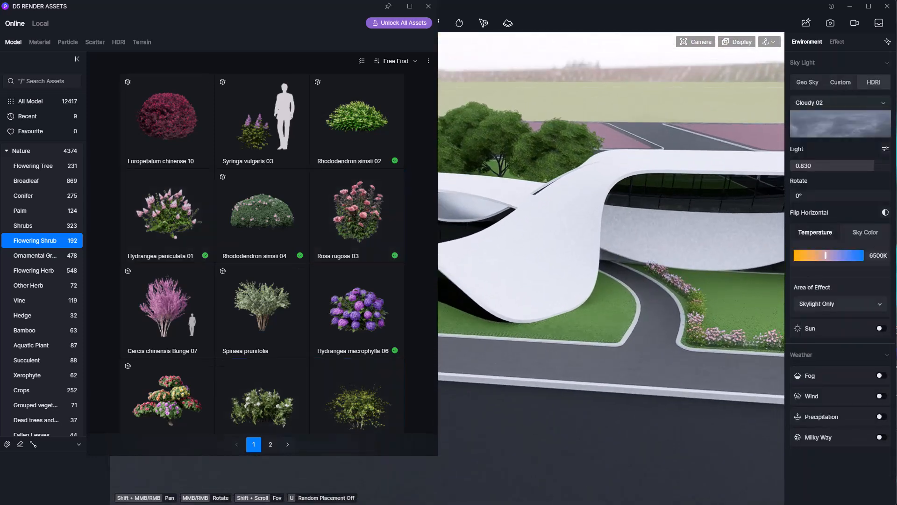
pyautogui.click(33, 444)
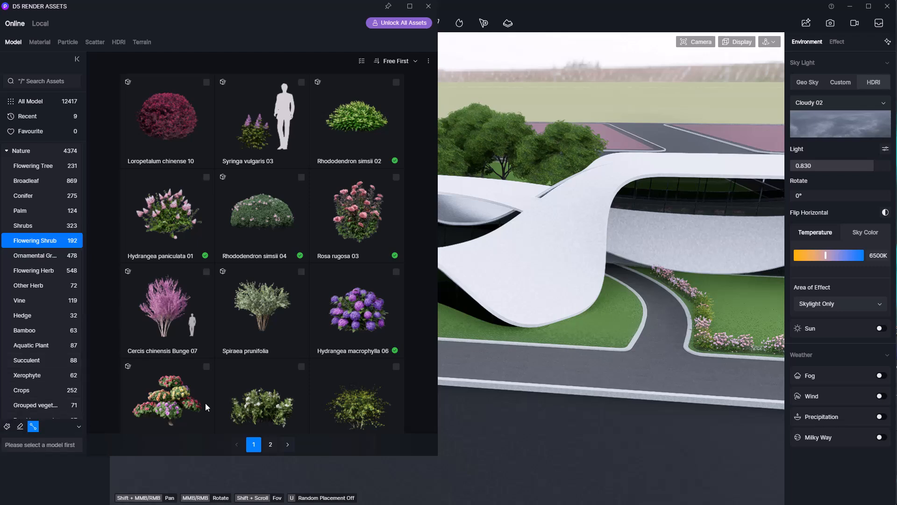
pyautogui.click(396, 177)
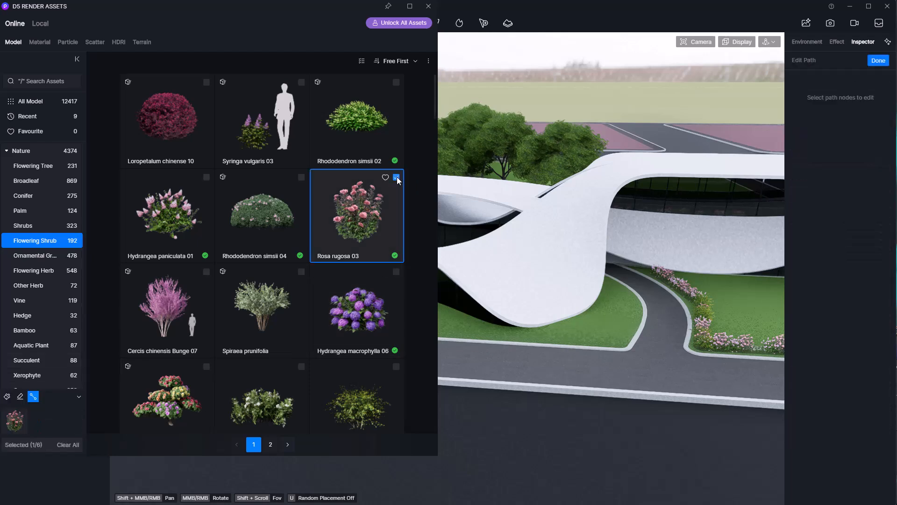
pyautogui.click(396, 366)
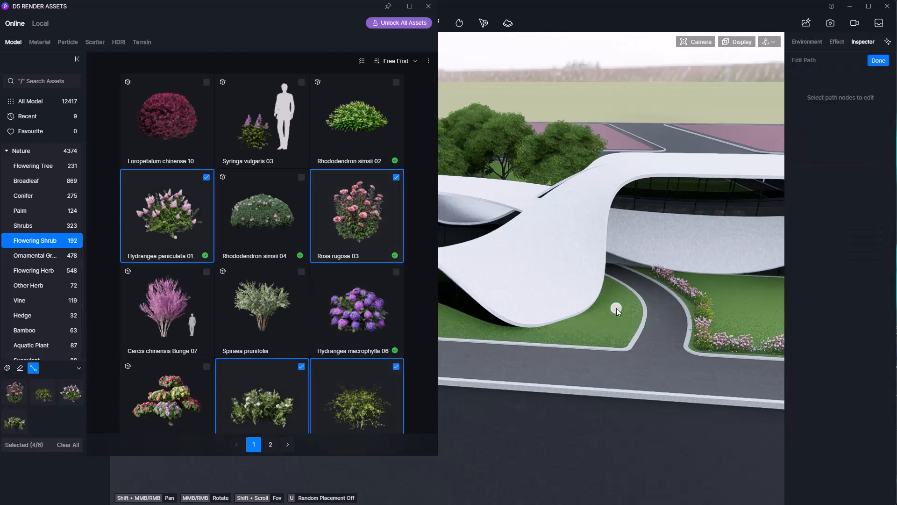
pyautogui.click(429, 8)
# Draw a linear shrub path of five points from the walkway entrance along the lawn's front edge to its far corner
pyautogui.moveTo(629, 281); pyautogui.dragTo(538, 274, button='middle')
pyautogui.scroll(5, 538, 274)
pyautogui.click(588, 243)
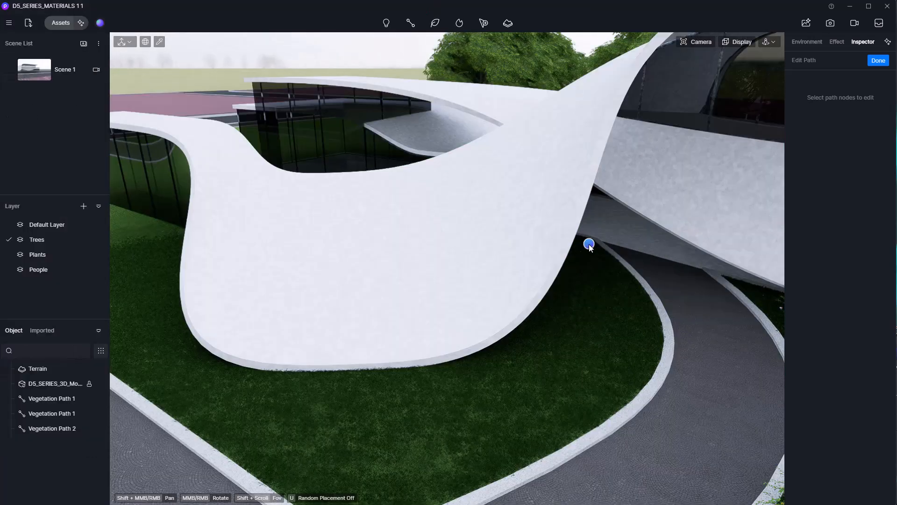
pyautogui.click(616, 307)
pyautogui.scroll(-2, 617, 309)
pyautogui.click(612, 366)
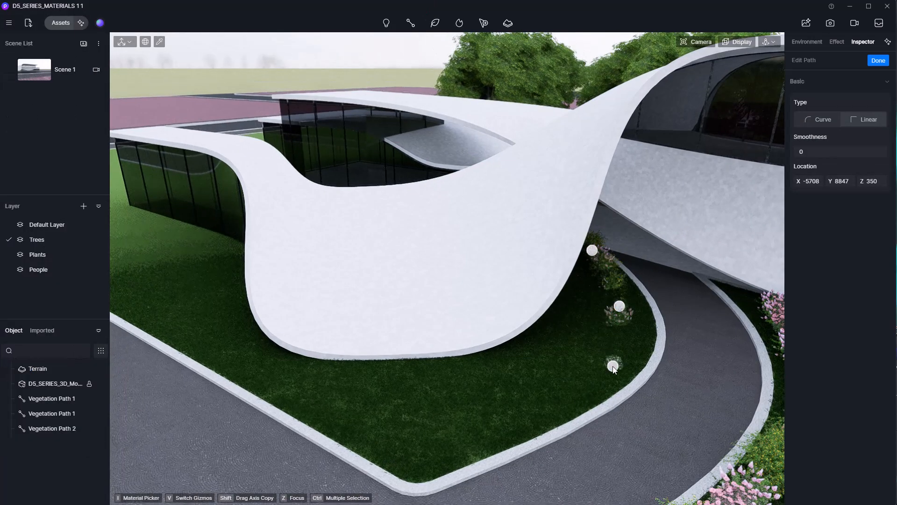
pyautogui.click(424, 467)
pyautogui.click(174, 261)
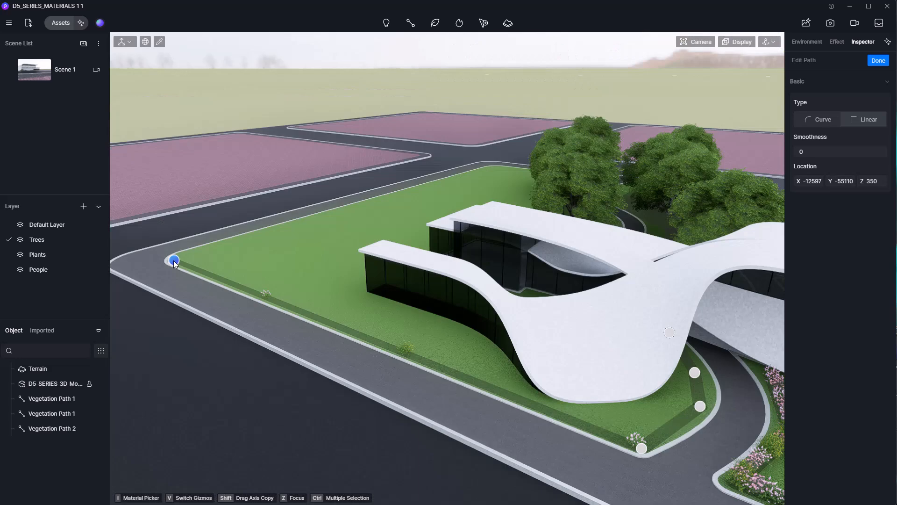
# Extend the shrub path along the lawn's side edge to the back corner and in beneath the trees, and finish it
pyautogui.moveTo(176, 263); pyautogui.dragTo(239, 338, button='middle')
pyautogui.scroll(-2, 289, 255)
pyautogui.moveTo(312, 213); pyautogui.dragTo(320, 343, button='middle')
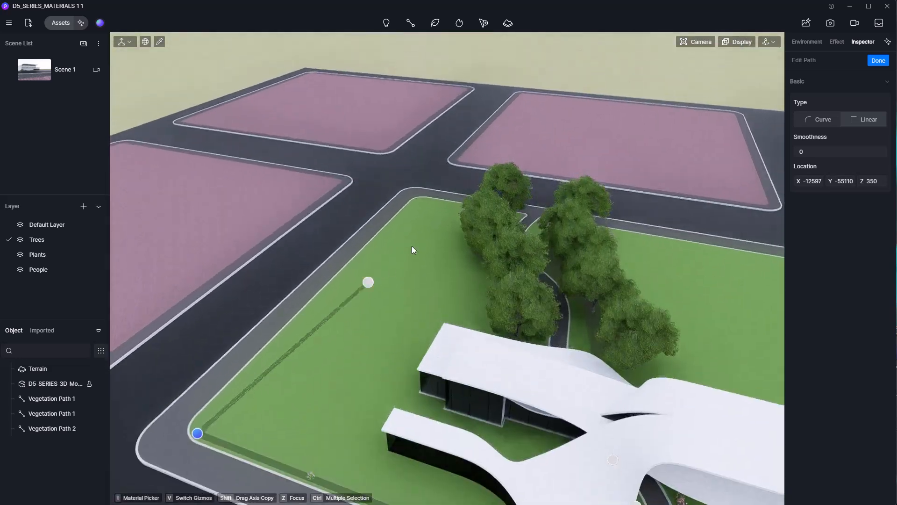
pyautogui.click(419, 199)
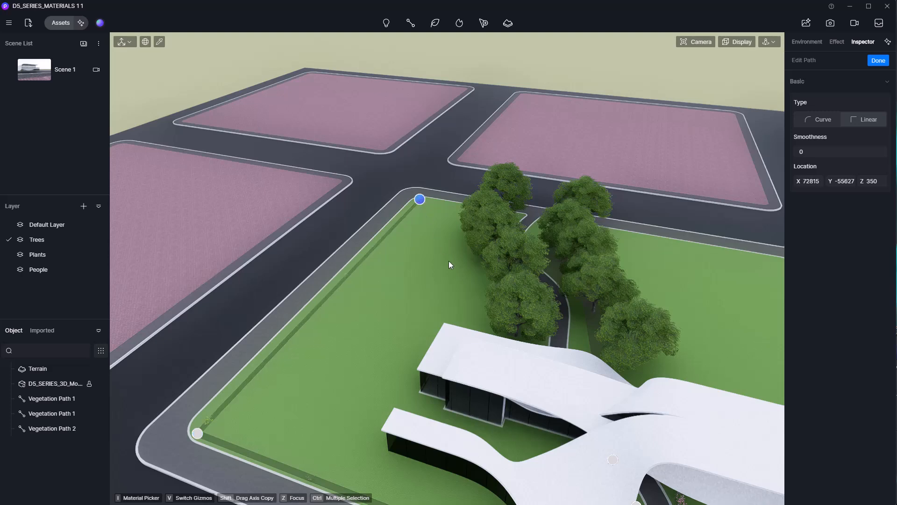
pyautogui.click(500, 214)
pyautogui.scroll(-1, 500, 383)
pyautogui.moveTo(501, 383); pyautogui.dragTo(537, 389, button='middle')
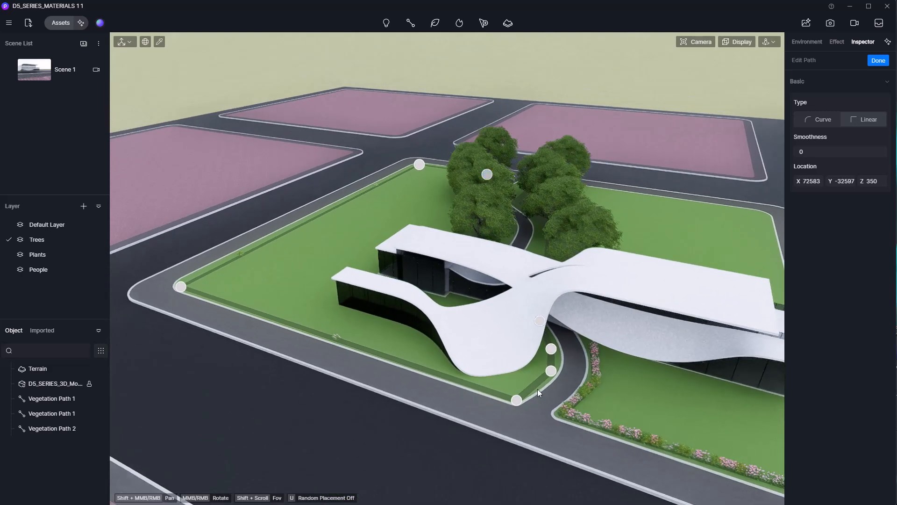
pyautogui.press('Escape')
# Set the new shrub path's Number to 100 and try enlarging its Size to 1.11
pyautogui.scroll(3, 534, 387)
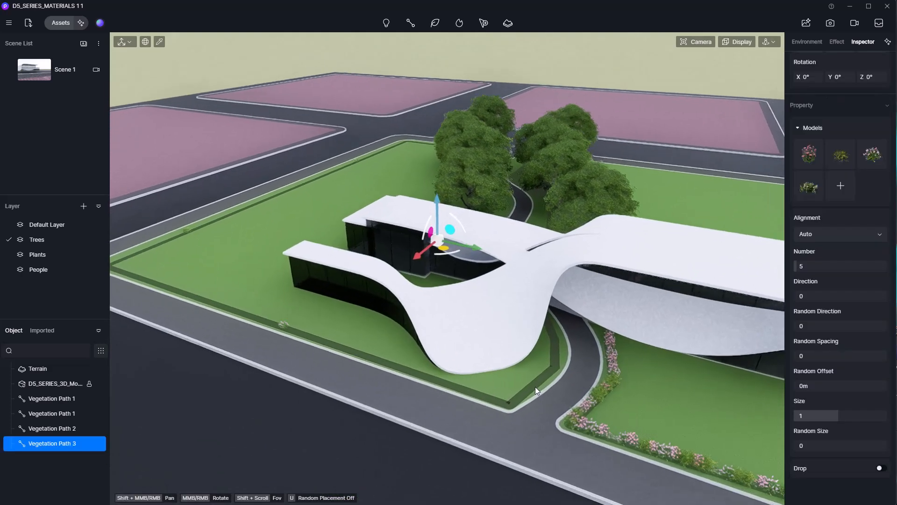
pyautogui.press('Escape')
pyautogui.click(627, 340)
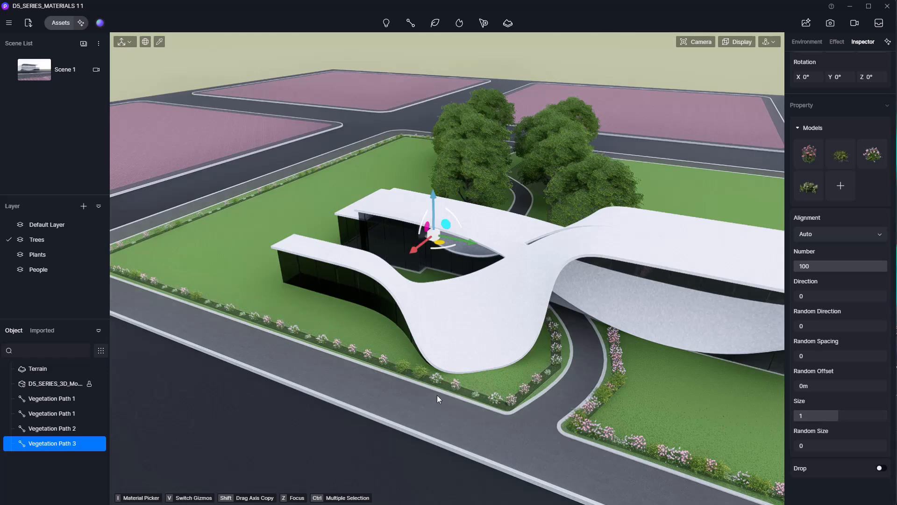
pyautogui.scroll(2, 467, 394)
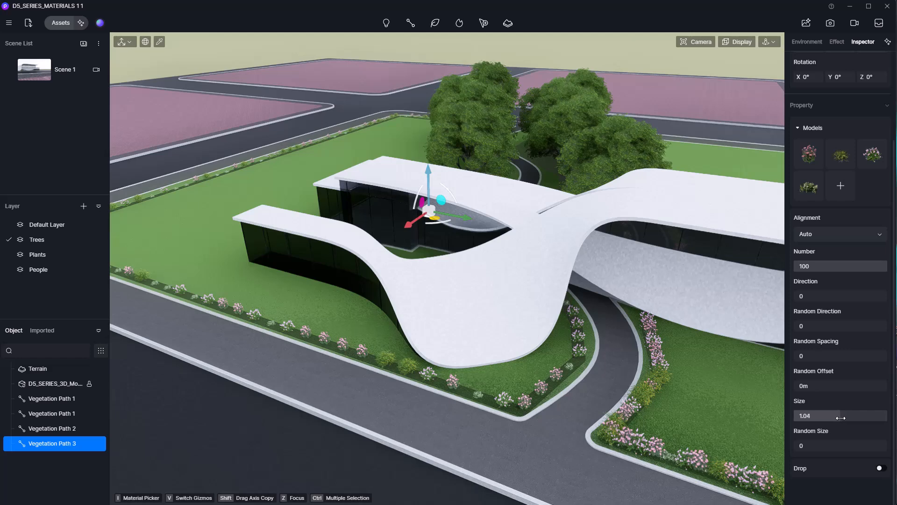
pyautogui.moveTo(840, 417); pyautogui.dragTo(888, 418)
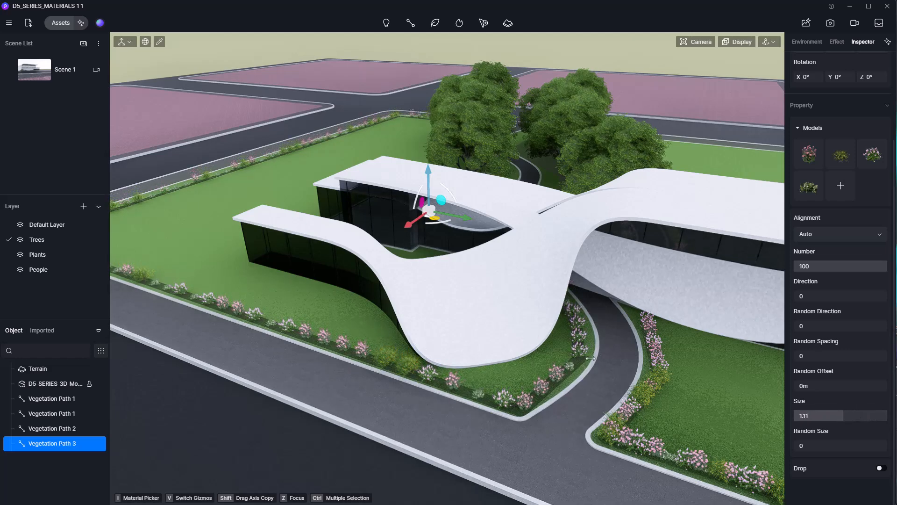
# Edit the new shrub path's nodes to shorten it, pulling its back-corner end toward the front of the lawn
pyautogui.click(339, 296)
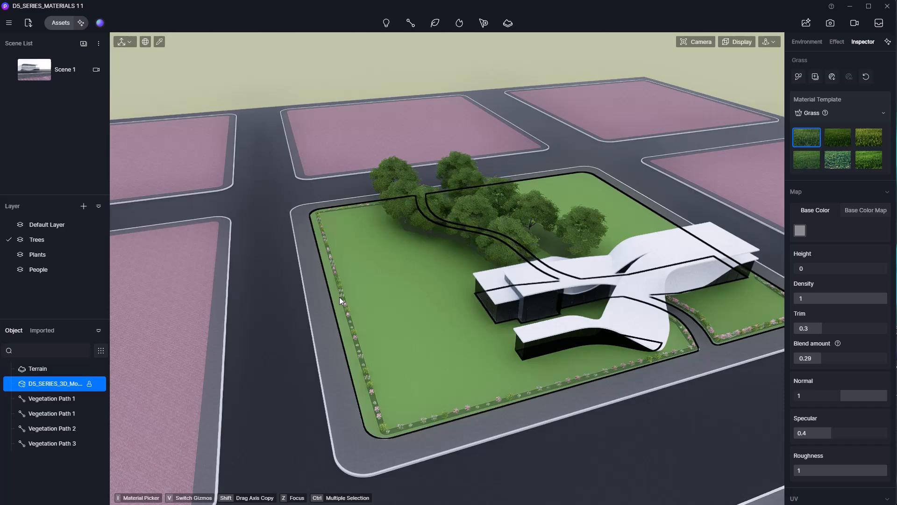
pyautogui.click(343, 297)
pyautogui.moveTo(317, 191); pyautogui.dragTo(428, 183, button='middle')
pyautogui.scroll(8, 323, 215)
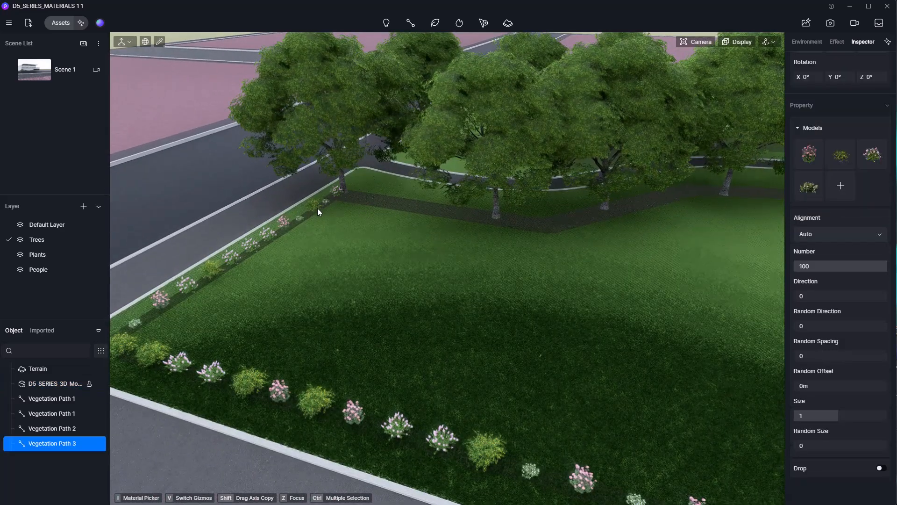
pyautogui.click(315, 209)
pyautogui.click(316, 209)
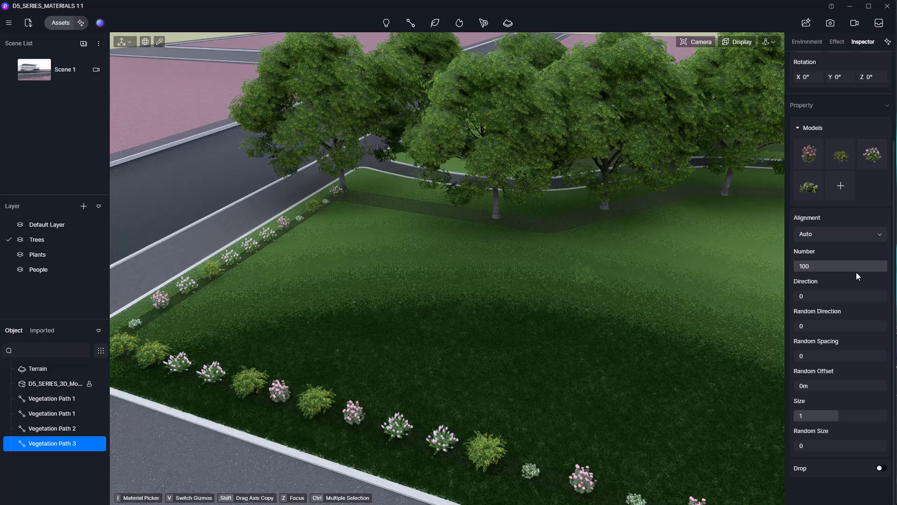
pyautogui.scroll(3, 836, 312)
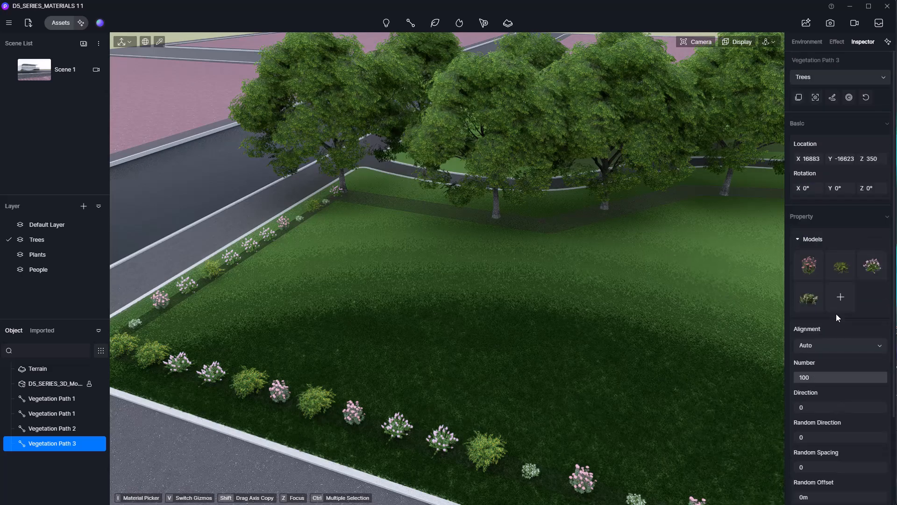
pyautogui.click(833, 98)
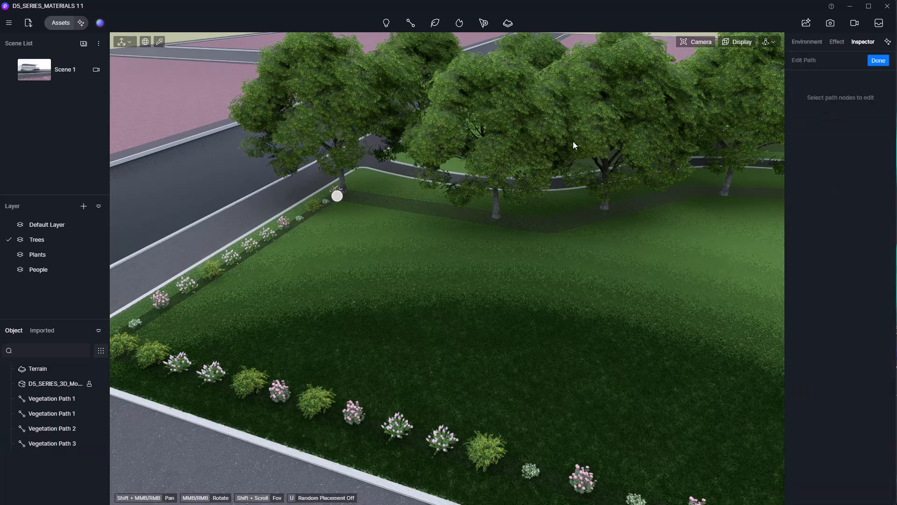
pyautogui.moveTo(337, 198); pyautogui.dragTo(565, 343)
pyautogui.scroll(-4, 341, 201)
pyautogui.scroll(-5, 209, 260)
pyautogui.scroll(2, 589, 276)
pyautogui.moveTo(556, 357); pyautogui.dragTo(787, 316, button='middle')
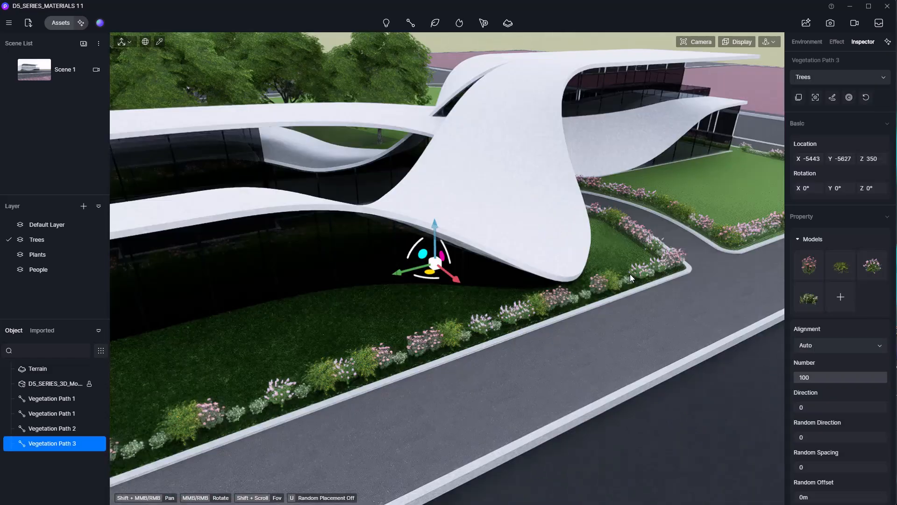
# Set the shortened shrub path's Random Size to 0.21, Random Direction to 0.18 and Size to 0.95
pyautogui.scroll(5, 630, 274)
pyautogui.scroll(-3, 789, 449)
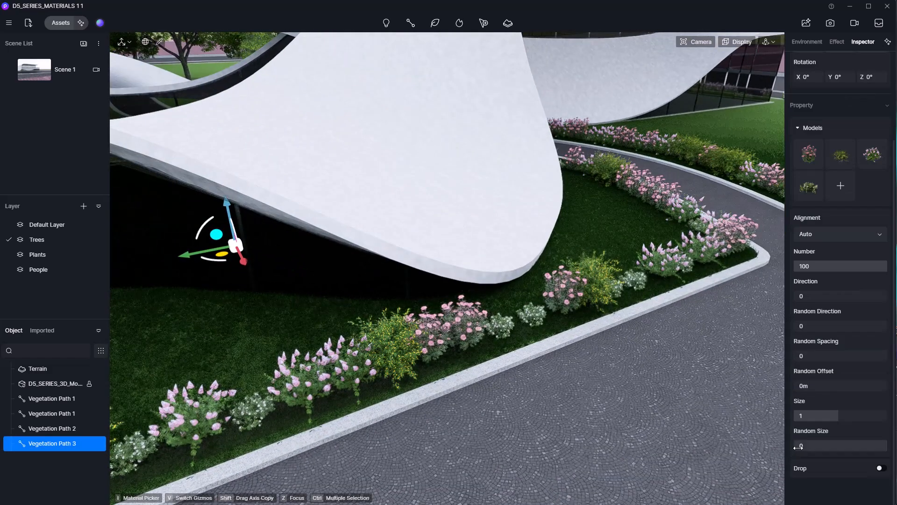
pyautogui.moveTo(806, 447); pyautogui.dragTo(819, 447)
pyautogui.moveTo(686, 393); pyautogui.dragTo(662, 348, button='middle')
pyautogui.moveTo(800, 325); pyautogui.dragTo(815, 326)
pyautogui.moveTo(838, 418); pyautogui.dragTo(836, 418)
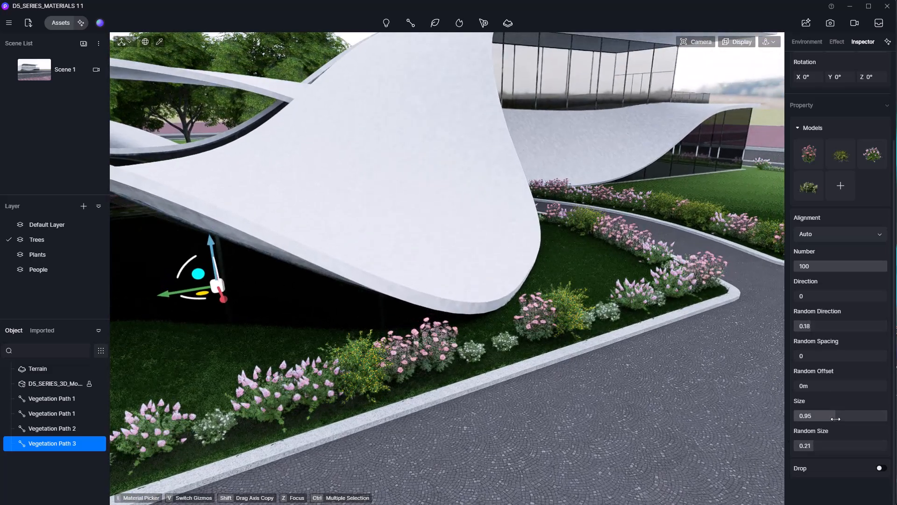
pyautogui.scroll(2, 478, 352)
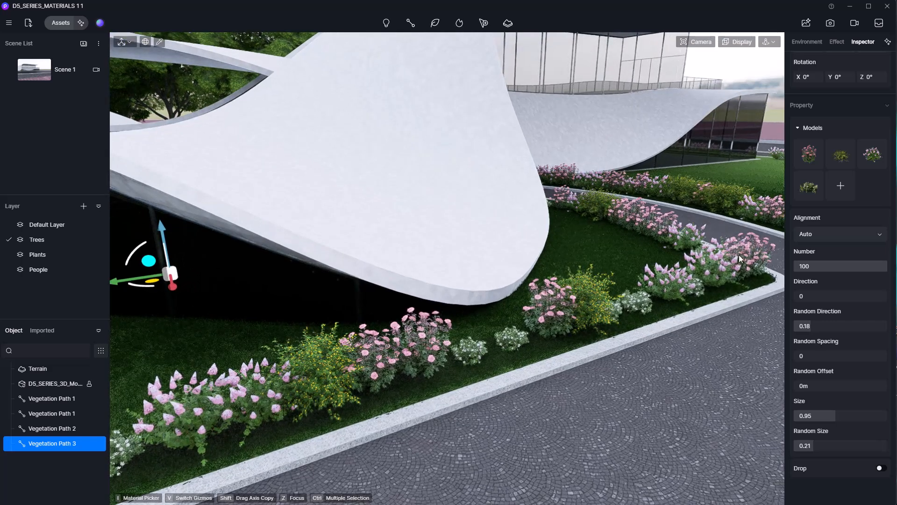
# Remove Gardenia jasminoides 04 from the shortened shrub path's models
pyautogui.moveTo(802, 186)
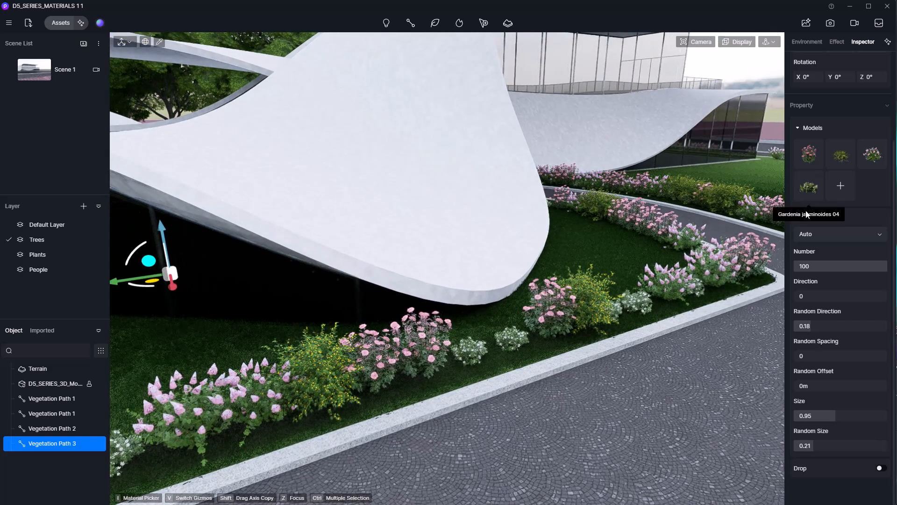
pyautogui.click(801, 179)
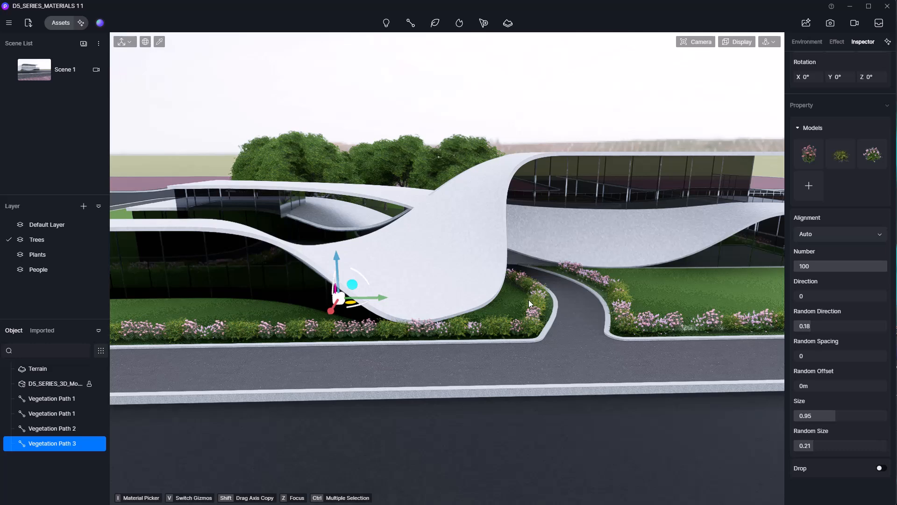
pyautogui.scroll(2, 528, 299)
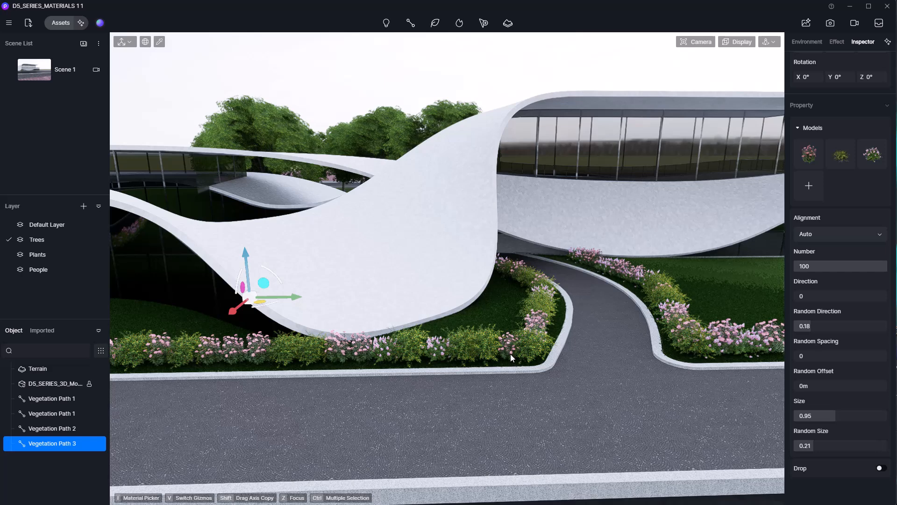
# Move Vegetation Path 3 and Vegetation Path 2 to the Plants layer
pyautogui.press('Escape')
pyautogui.click(475, 351)
pyautogui.moveTo(43, 444); pyautogui.dragTo(46, 251)
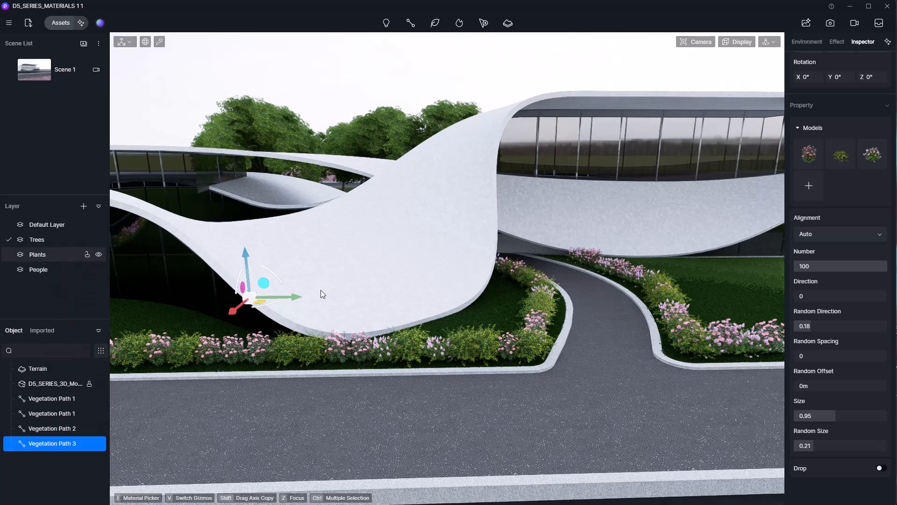
pyautogui.click(566, 353)
pyautogui.press('z')
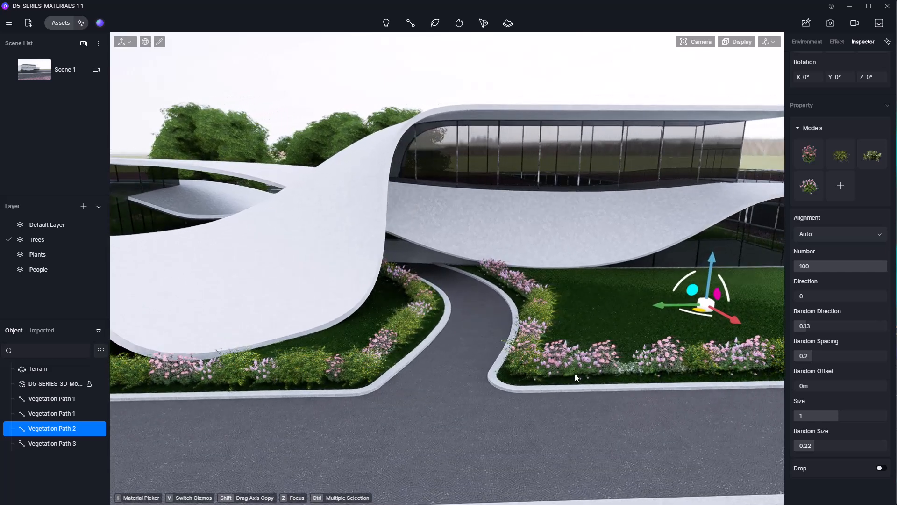
pyautogui.moveTo(51, 433); pyautogui.dragTo(72, 315)
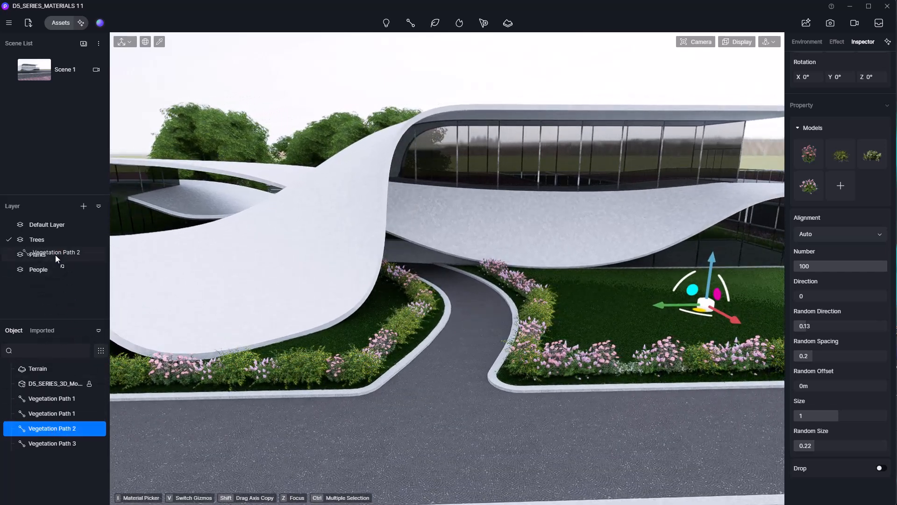
pyautogui.moveTo(52, 251); pyautogui.dragTo(54, 250)
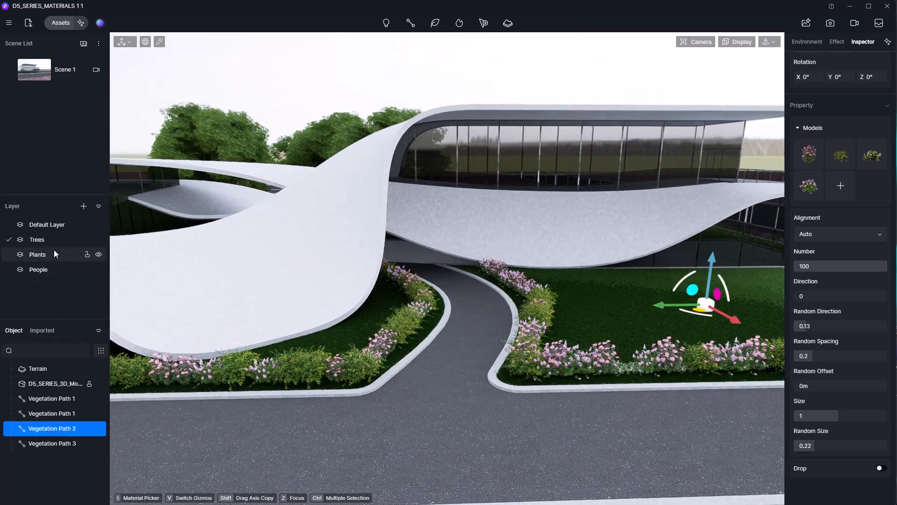
# Toggle the Plants layer's visibility off and on to check which shrub borders belong to it
pyautogui.click(98, 255)
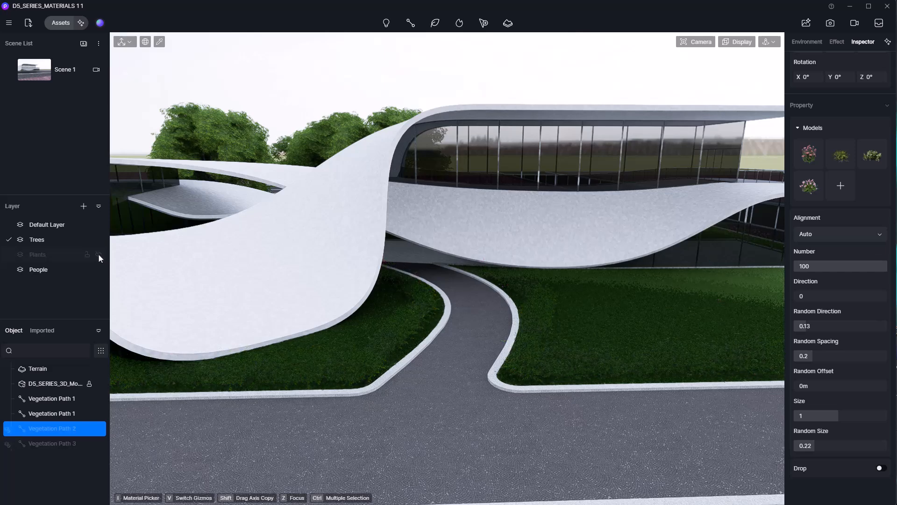
pyautogui.click(98, 255)
pyautogui.click(98, 255)
pyautogui.click(99, 255)
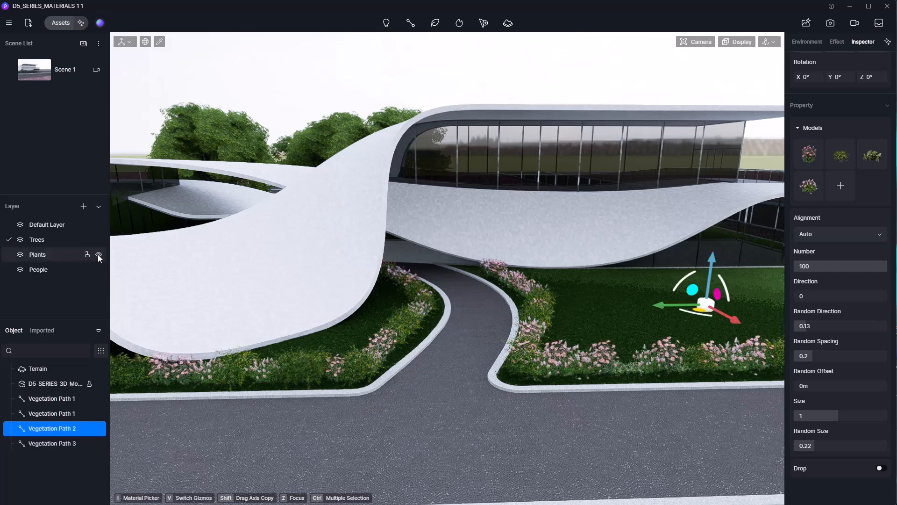
# Deselect the shrub path and frame a street-level view of the building's front from across the road
pyautogui.scroll(-1, 443, 360)
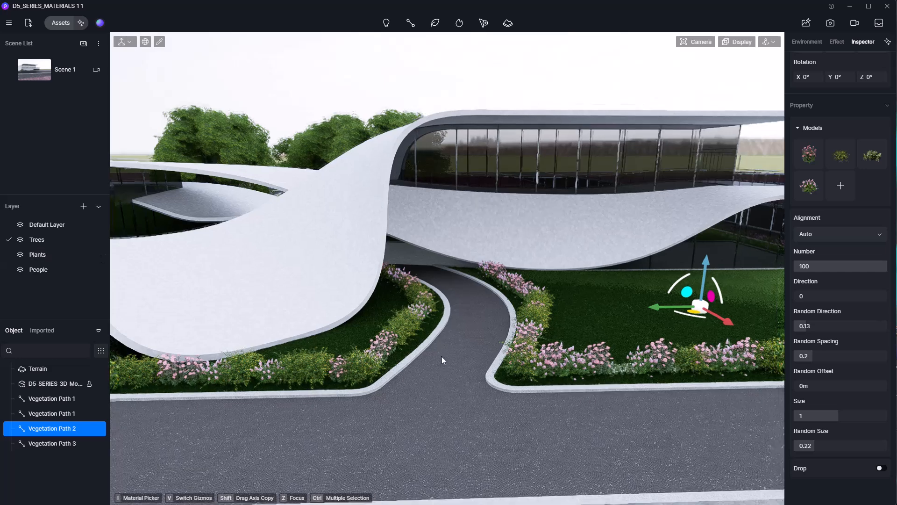
pyautogui.scroll(-5, 443, 359)
pyautogui.click(584, 368)
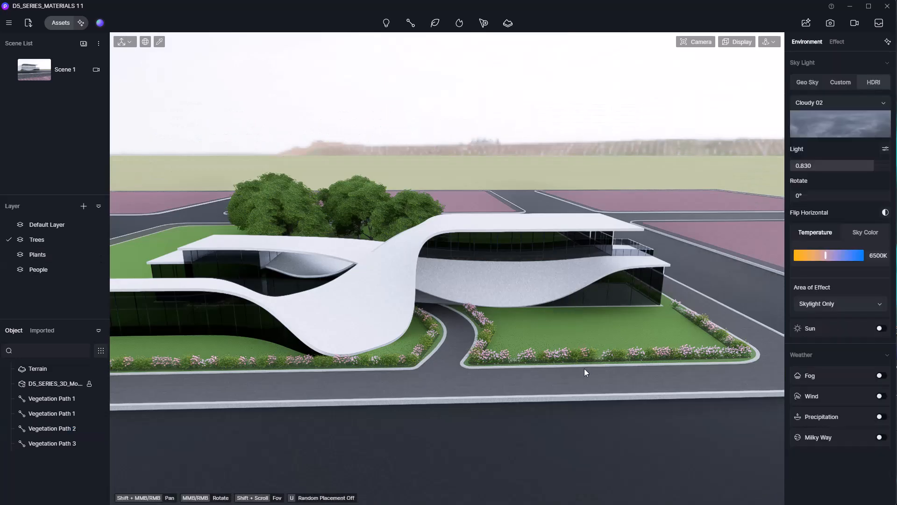
pyautogui.keyDown('shift'); pyautogui.moveTo(584, 368); pyautogui.dragTo(565, 308, button='middle'); pyautogui.keyUp('shift')
pyautogui.keyDown('shift'); pyautogui.moveTo(565, 412); pyautogui.dragTo(525, 357, button='middle'); pyautogui.keyUp('shift')
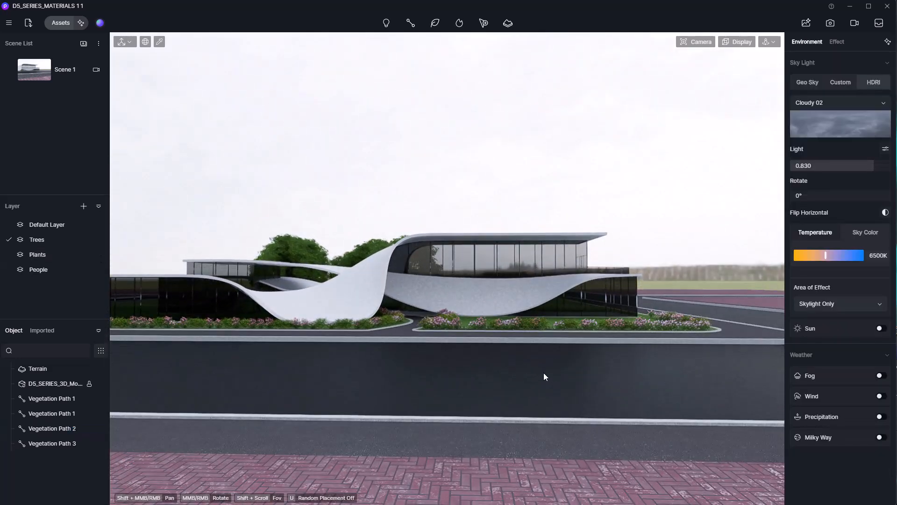
pyautogui.scroll(3, 526, 355)
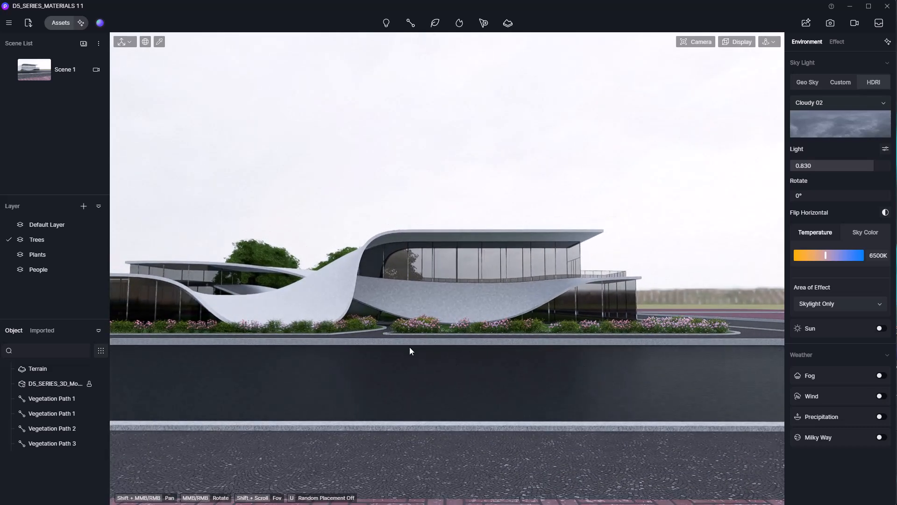
pyautogui.keyDown('shift'); pyautogui.moveTo(649, 415); pyautogui.dragTo(562, 324, button='middle'); pyautogui.keyUp('shift')
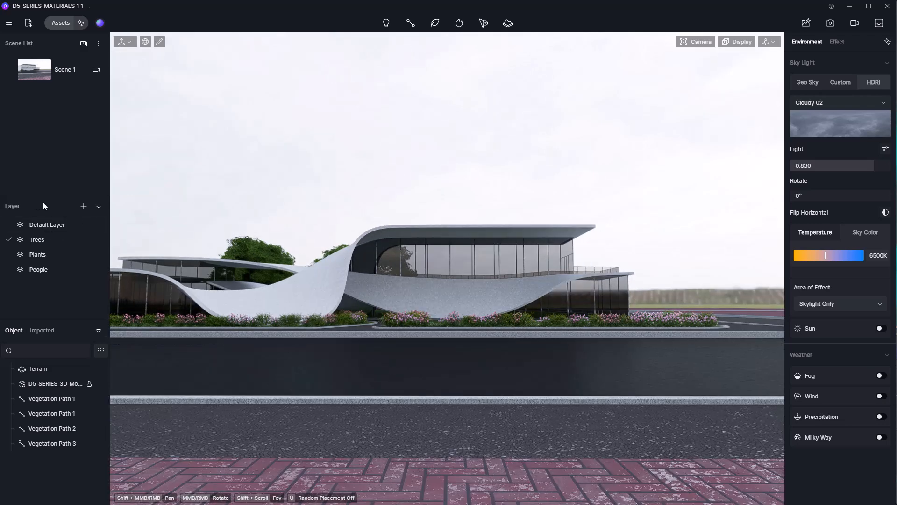
# Create a new layer named Buildings
pyautogui.click(83, 205)
pyautogui.doubleClick(64, 290)
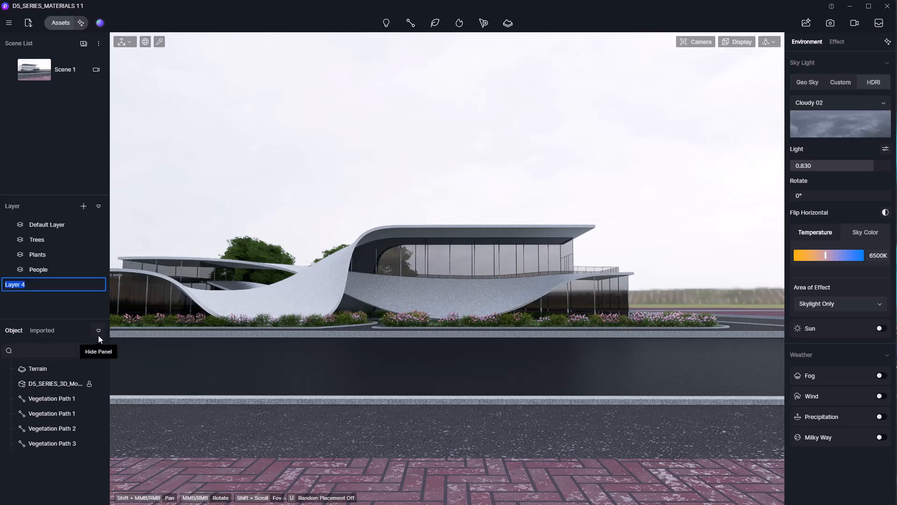
pyautogui.write('Buildings')
pyautogui.press('Return')
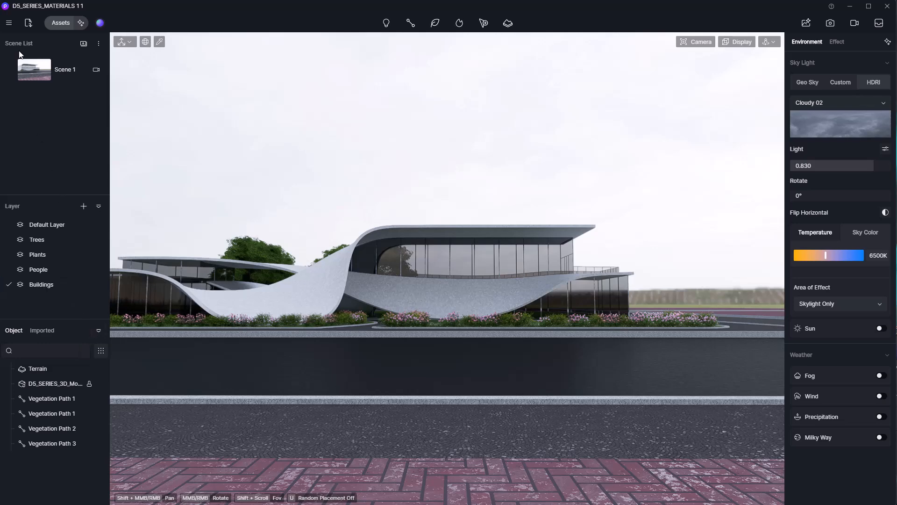
# Search the online model library for building
pyautogui.click(60, 23)
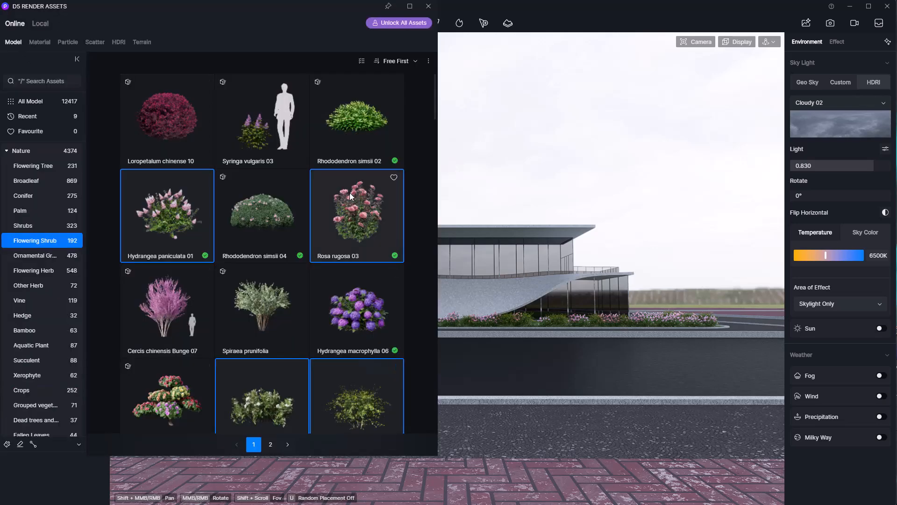
pyautogui.click(58, 83)
pyautogui.write('buildin')
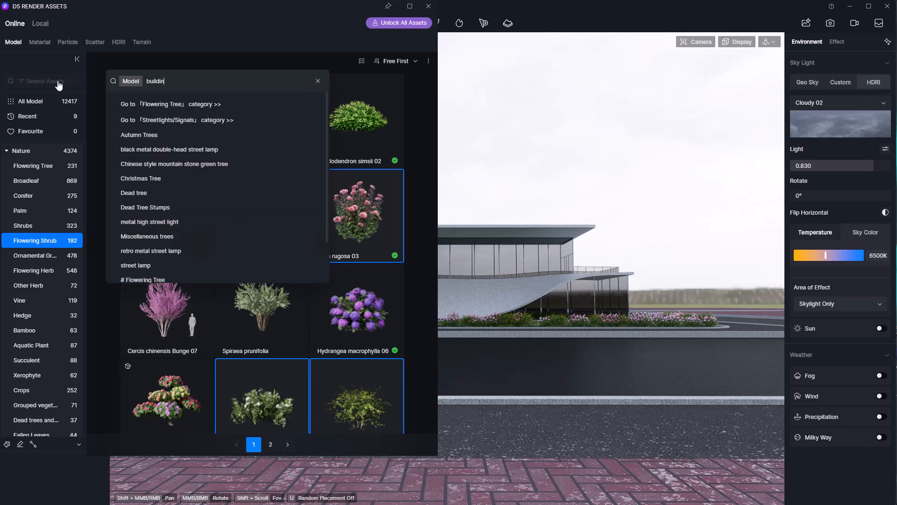
pyautogui.write('g')
pyautogui.press('Return')
# Place the Hospital 02 model on the empty block directly behind the park
pyautogui.click(204, 276)
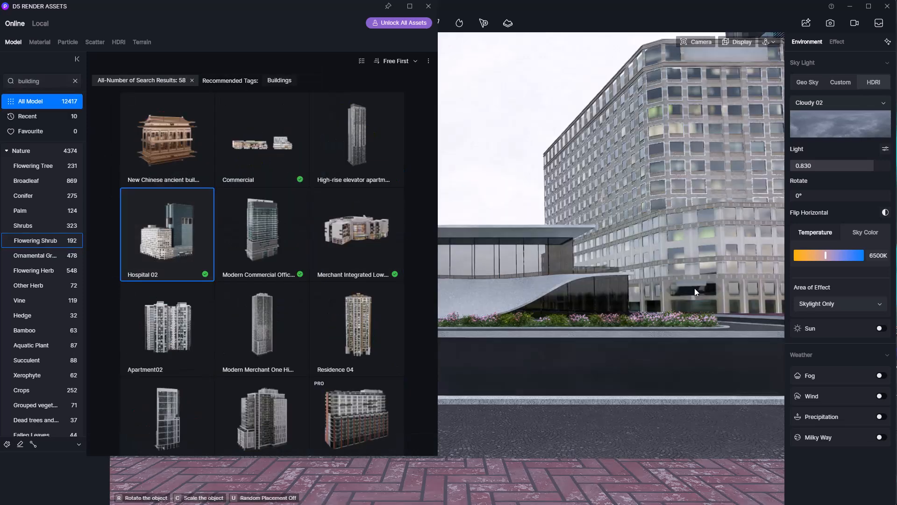
pyautogui.scroll(-5, 610, 387)
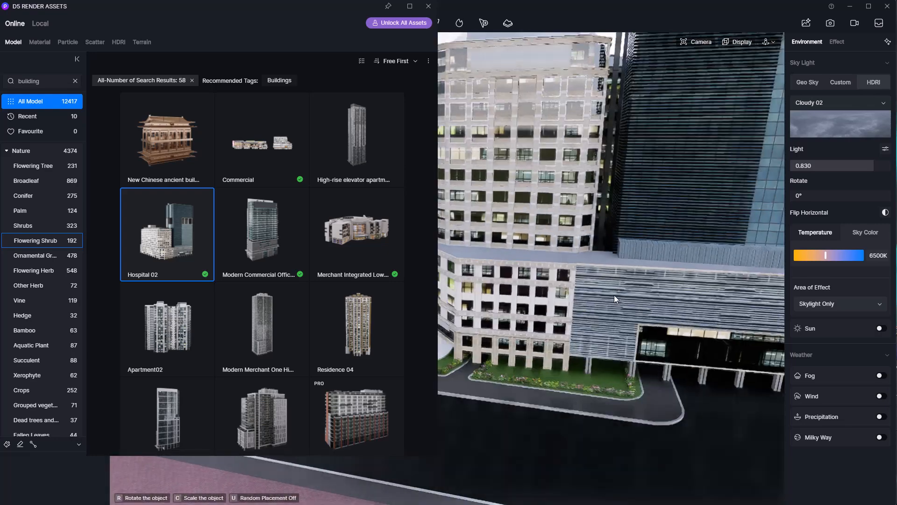
pyautogui.click(551, 251)
pyautogui.moveTo(551, 251); pyautogui.dragTo(523, 252, button='right')
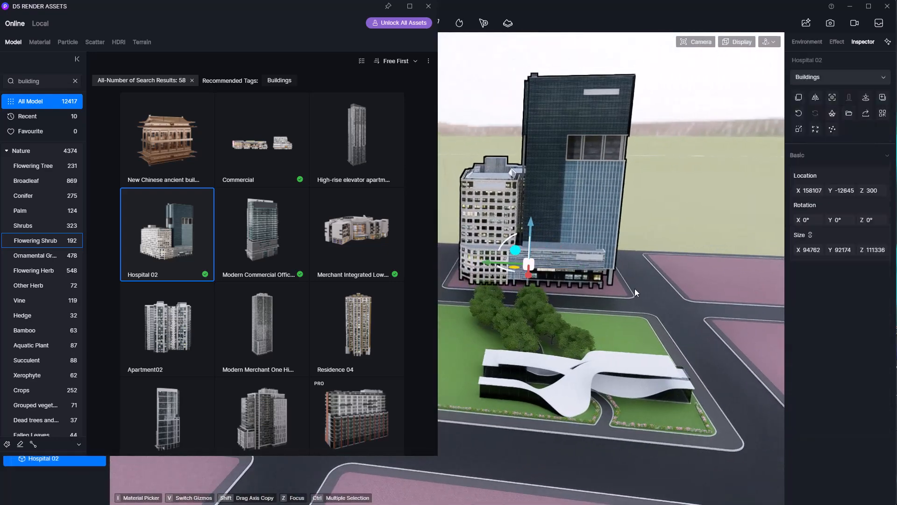
# Place Modern Commercial Office 80M on the rear right corner block and the Merchant Integrated Low-rise building on the block in front of it
pyautogui.moveTo(635, 289); pyautogui.dragTo(577, 277, button='right')
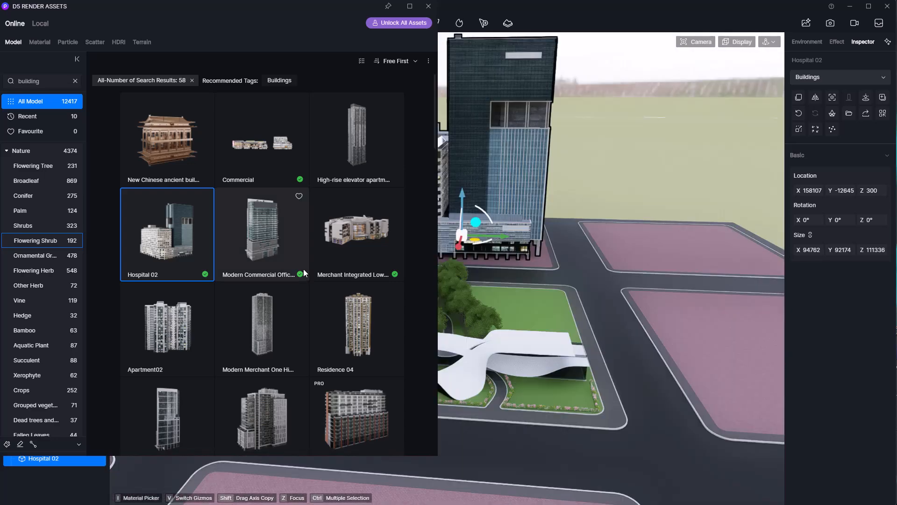
pyautogui.click(261, 231)
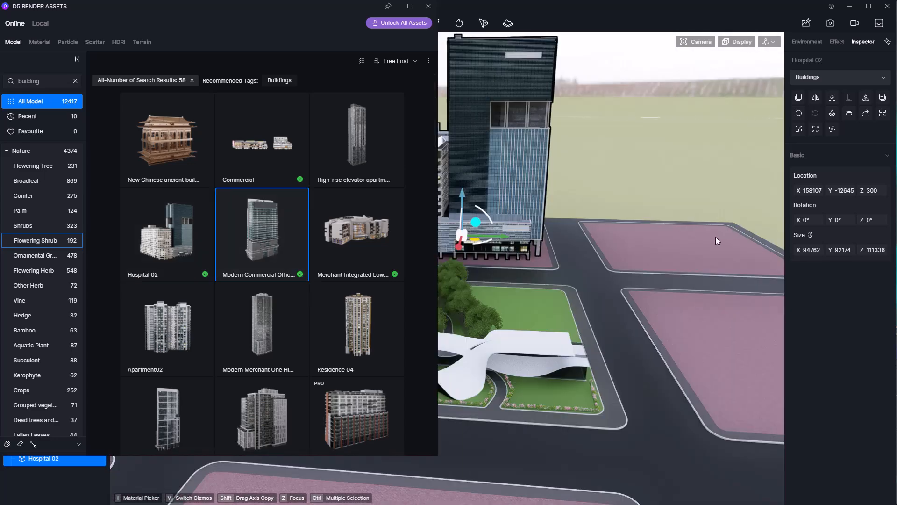
pyautogui.click(654, 263)
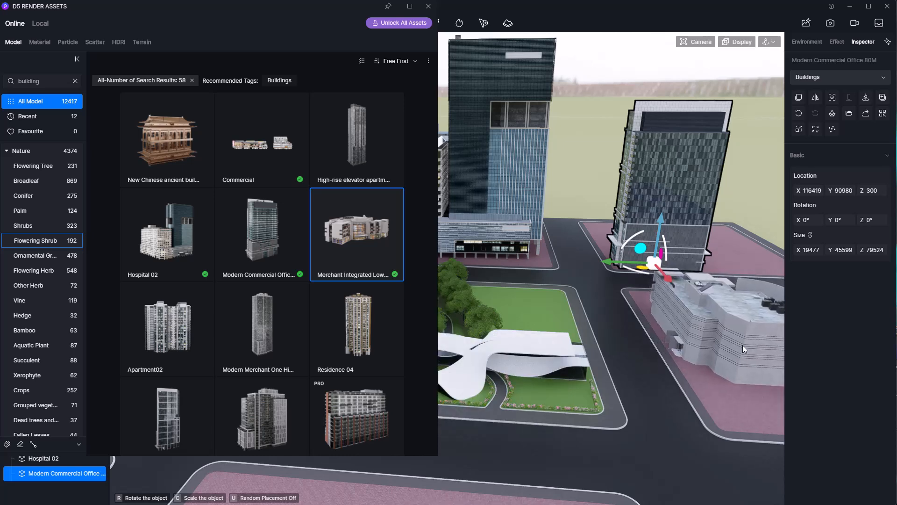
pyautogui.click(742, 345)
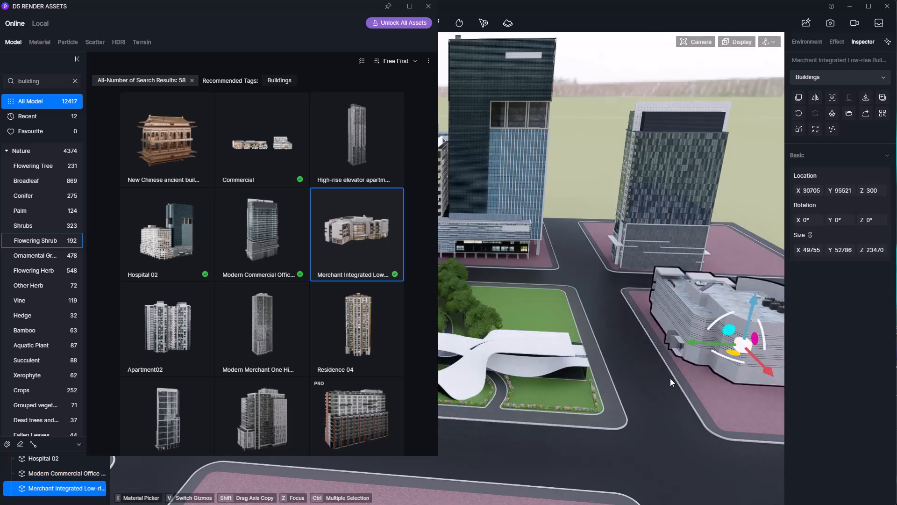
# Place the Commercial model along the blocks on the park's left side
pyautogui.click(300, 181)
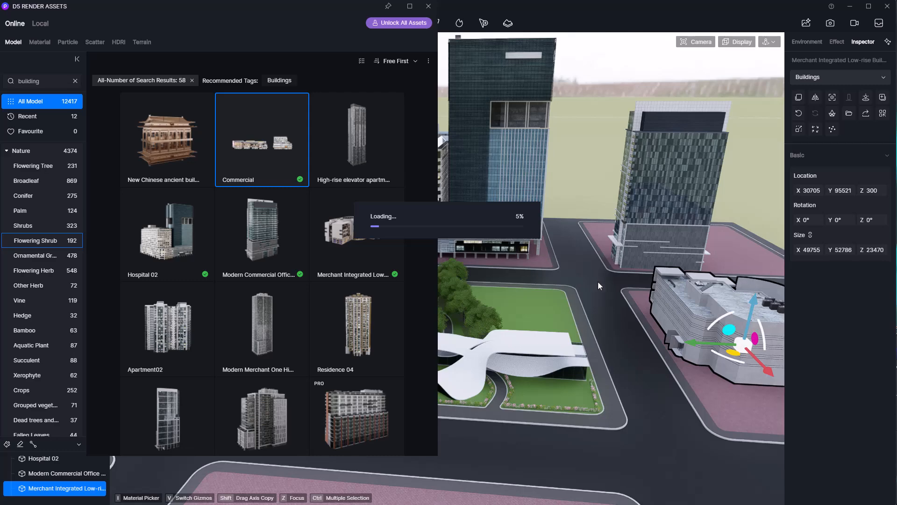
pyautogui.scroll(-3, 598, 282)
pyautogui.moveTo(725, 300); pyautogui.dragTo(429, 288, button='right')
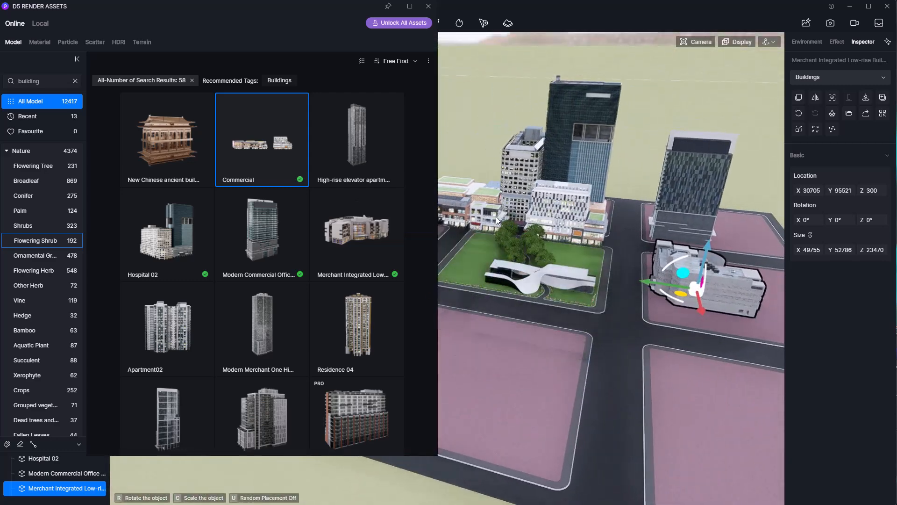
pyautogui.moveTo(496, 217); pyautogui.dragTo(522, 293, button='right')
pyautogui.click(523, 293)
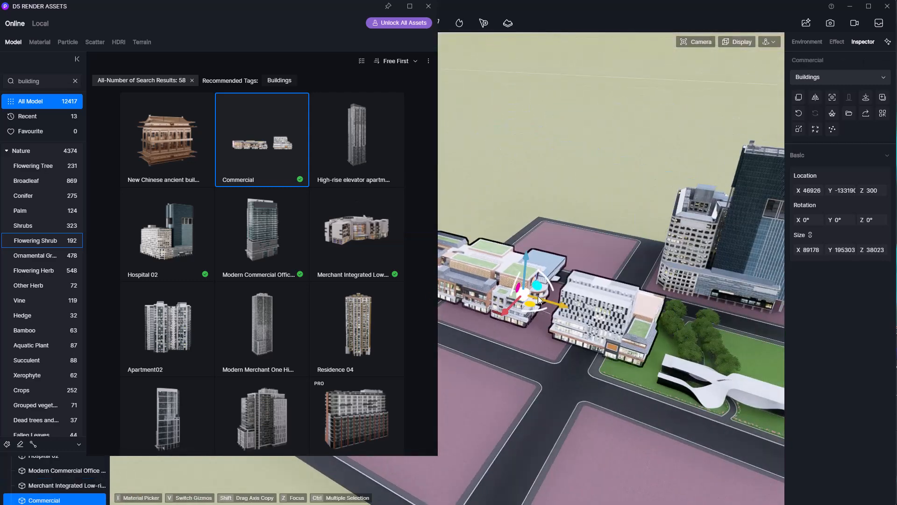
# Close the asset library, rotate the Commercial complex to 270° around Z and move it to the rear left corner block
pyautogui.click(427, 9)
pyautogui.moveTo(611, 298); pyautogui.dragTo(489, 311, button='right')
pyautogui.moveTo(531, 201); pyautogui.dragTo(450, 256)
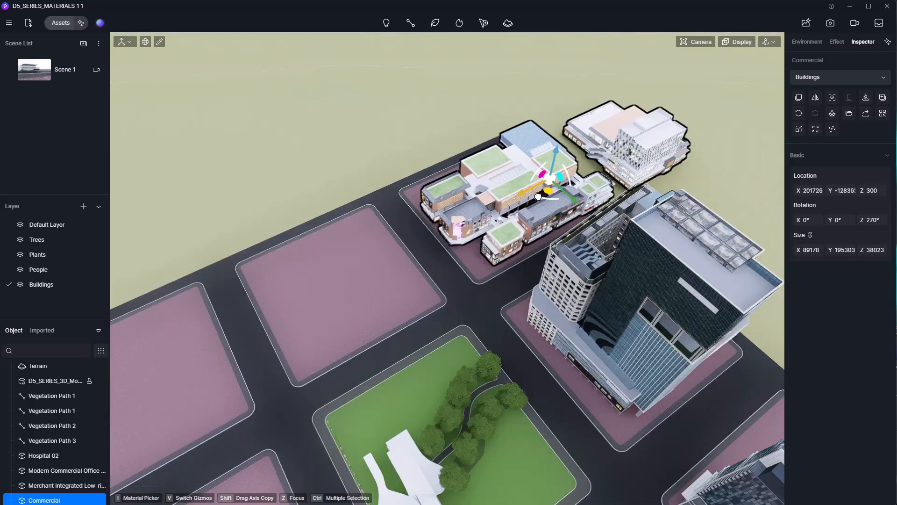
# Scale the Hospital 02 building down uniformly to a size of about 66198 × 64390 × 77776
pyautogui.moveTo(458, 310); pyautogui.dragTo(576, 283, button='right')
pyautogui.click(535, 272)
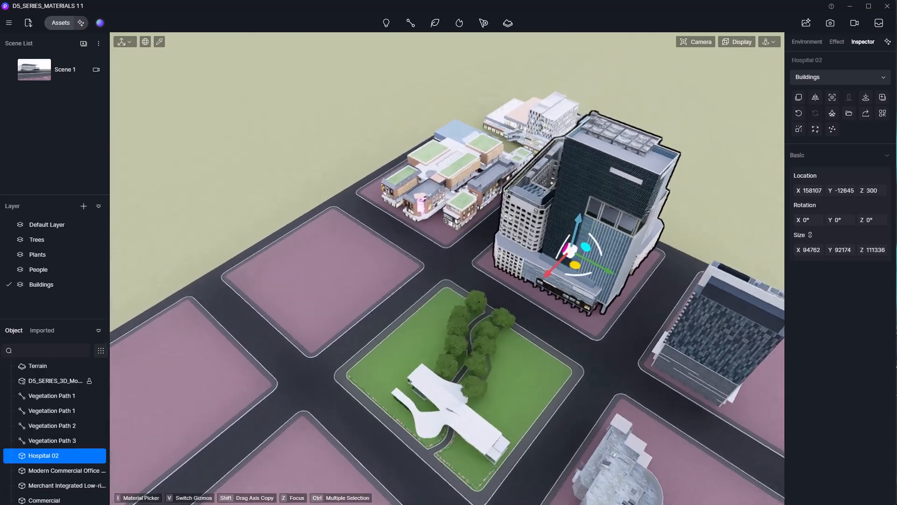
pyautogui.scroll(3, 578, 290)
pyautogui.moveTo(579, 290); pyautogui.dragTo(516, 329, button='middle')
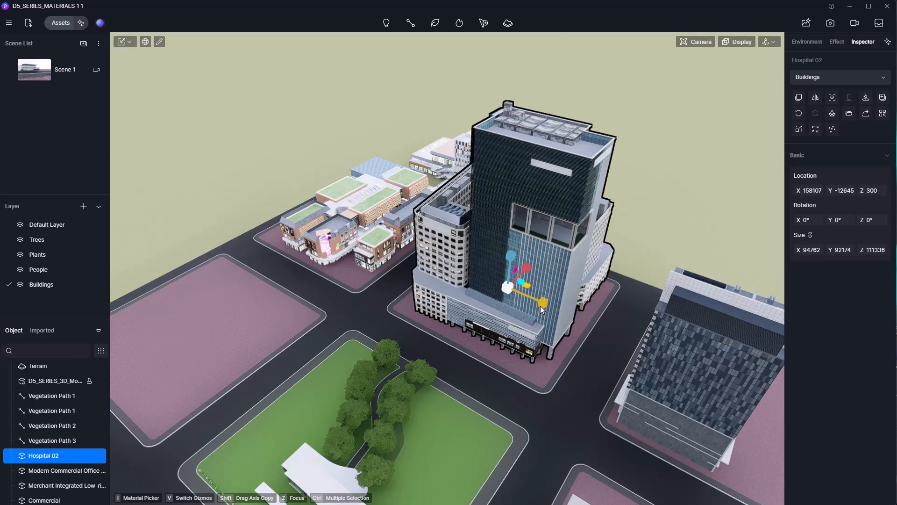
pyautogui.moveTo(540, 306); pyautogui.dragTo(522, 300)
pyautogui.moveTo(523, 300); pyautogui.dragTo(509, 323, button='right')
pyautogui.scroll(3, 500, 339)
pyautogui.scroll(3, 495, 341)
pyautogui.scroll(-5, 511, 322)
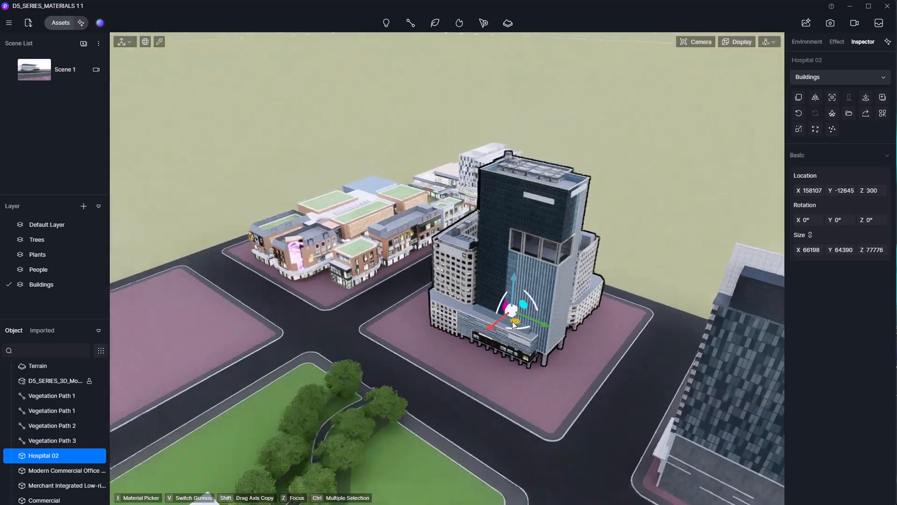
# Move Hospital 02 to the block on the park's left side and turn its entrance toward the park
pyautogui.moveTo(519, 318); pyautogui.dragTo(185, 338)
pyautogui.moveTo(257, 346); pyautogui.dragTo(392, 337, button='middle')
pyautogui.moveTo(322, 338); pyautogui.dragTo(397, 306)
pyautogui.moveTo(397, 306); pyautogui.dragTo(355, 301, button='right')
pyautogui.moveTo(348, 304)
pyautogui.mouseDown()
pyautogui.moveTo(327, 306)
pyautogui.moveTo(352, 302)
pyautogui.mouseUp()
pyautogui.scroll(-5, 520, 284)
pyautogui.moveTo(519, 284); pyautogui.dragTo(563, 299, button='right')
# Move the Merchant Integrated Low-rise building onto the empty block behind the park and rotate it to 180° around Z
pyautogui.click(576, 436)
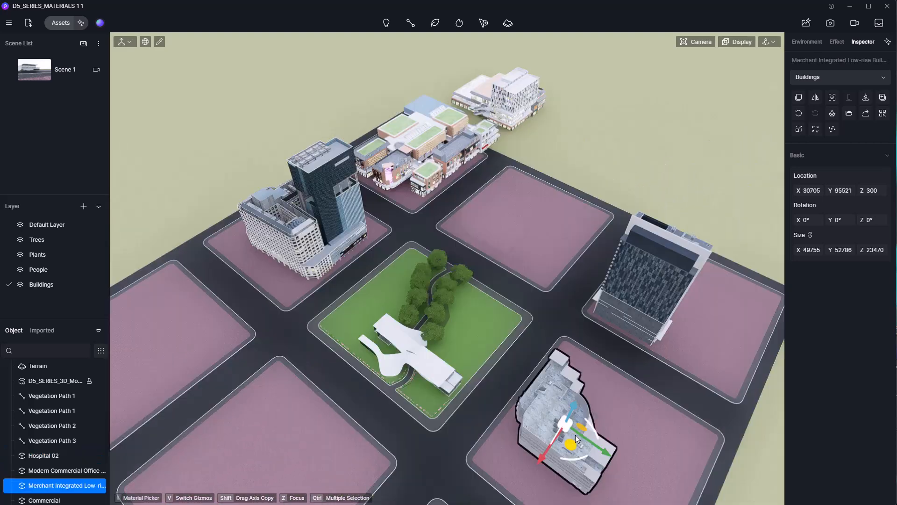
pyautogui.moveTo(574, 445); pyautogui.dragTo(500, 181)
pyautogui.scroll(2, 549, 267)
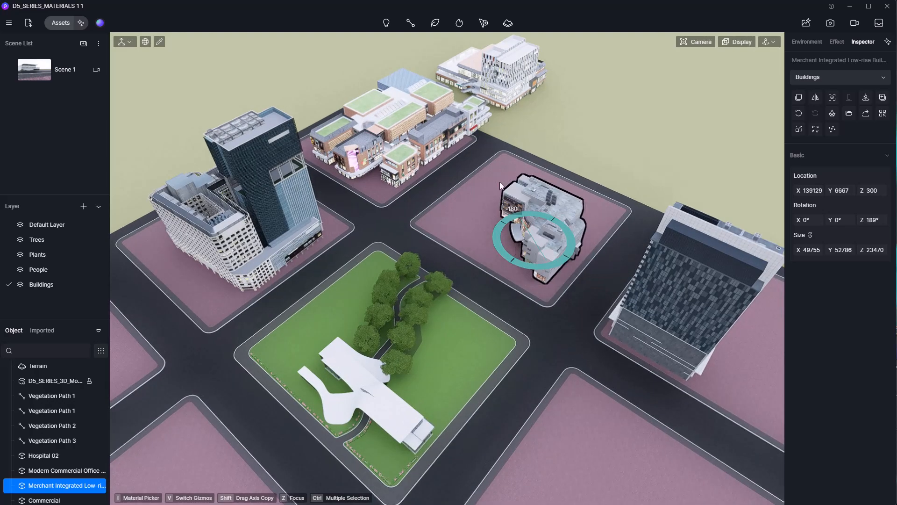
pyautogui.moveTo(472, 229); pyautogui.dragTo(418, 323, button='right')
pyautogui.moveTo(538, 245); pyautogui.dragTo(538, 260)
pyautogui.scroll(3, 528, 265)
pyautogui.moveTo(528, 265); pyautogui.dragTo(486, 292, button='right')
pyautogui.scroll(2, 701, 173)
pyautogui.moveTo(700, 172); pyautogui.dragTo(745, 157, button='right')
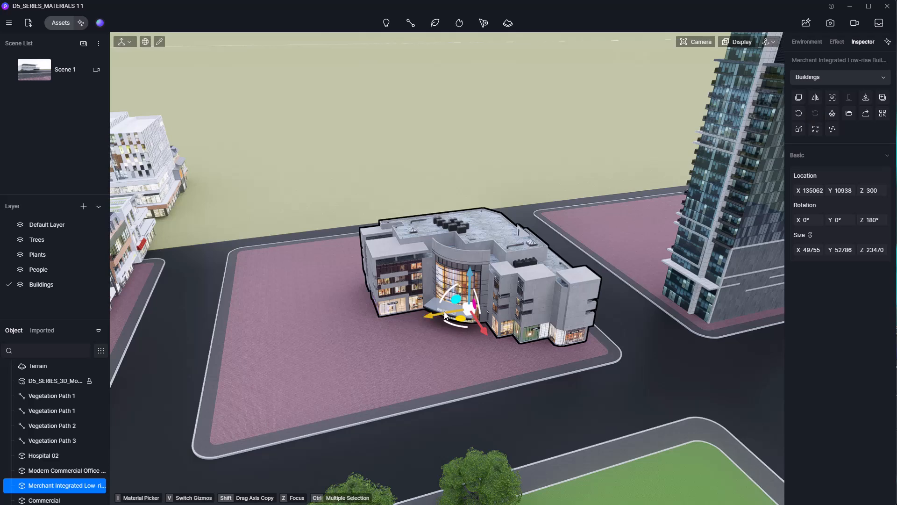
# Copy the low-rise merchant building along its green axis, mirror the copy and set its Z rotation to 0°
pyautogui.keyDown('shift'); pyautogui.moveTo(441, 315); pyautogui.dragTo(351, 340); pyautogui.keyUp('shift')
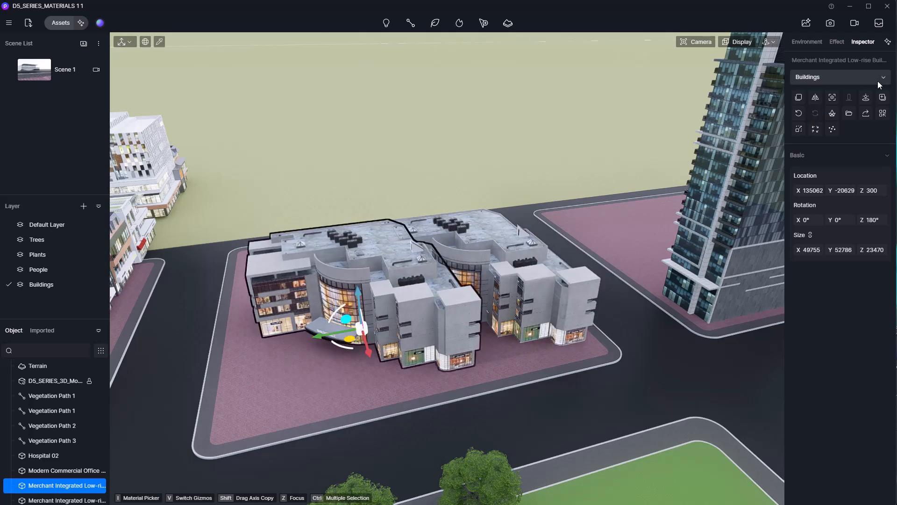
pyautogui.click(816, 98)
pyautogui.moveTo(441, 298); pyautogui.dragTo(444, 364, button='right')
pyautogui.moveTo(436, 338); pyautogui.dragTo(570, 330)
pyautogui.moveTo(309, 364); pyautogui.dragTo(369, 351, button='right')
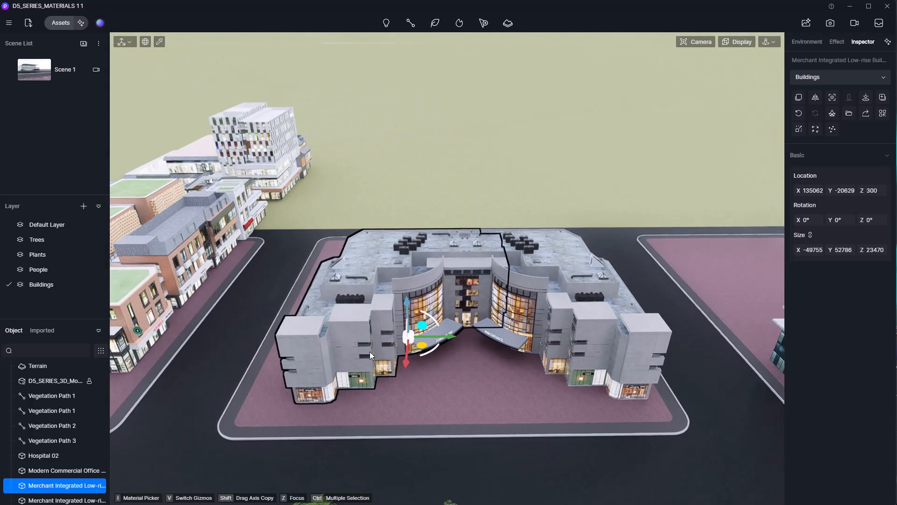
# Reposition and slightly rescale both low-rise merchant buildings so they form one symmetrical complex within the block behind the park
pyautogui.moveTo(438, 337); pyautogui.dragTo(375, 369)
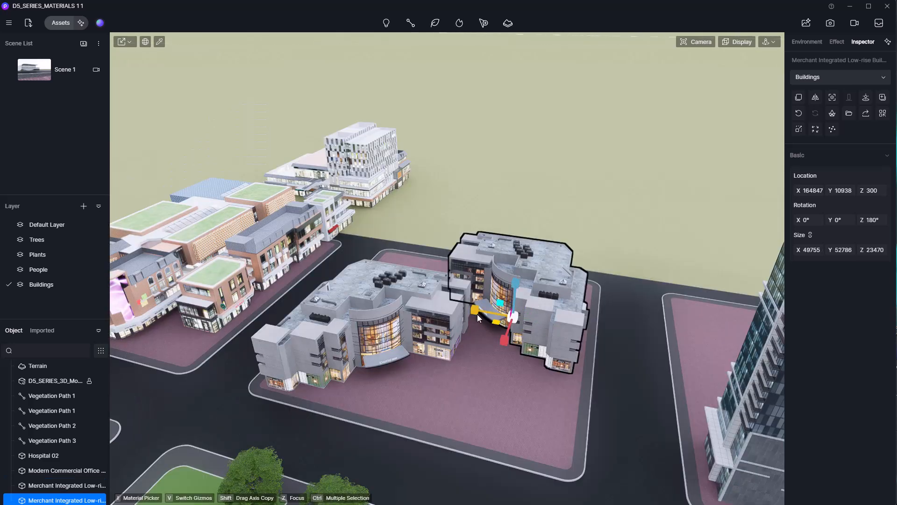
pyautogui.moveTo(477, 314)
pyautogui.mouseDown()
pyautogui.moveTo(507, 315)
pyautogui.moveTo(474, 312)
pyautogui.mouseUp()
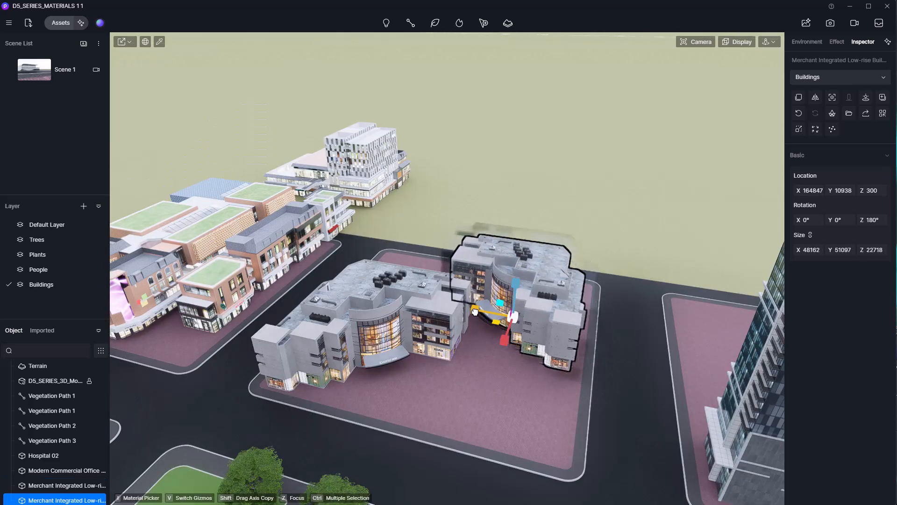
pyautogui.click(361, 353)
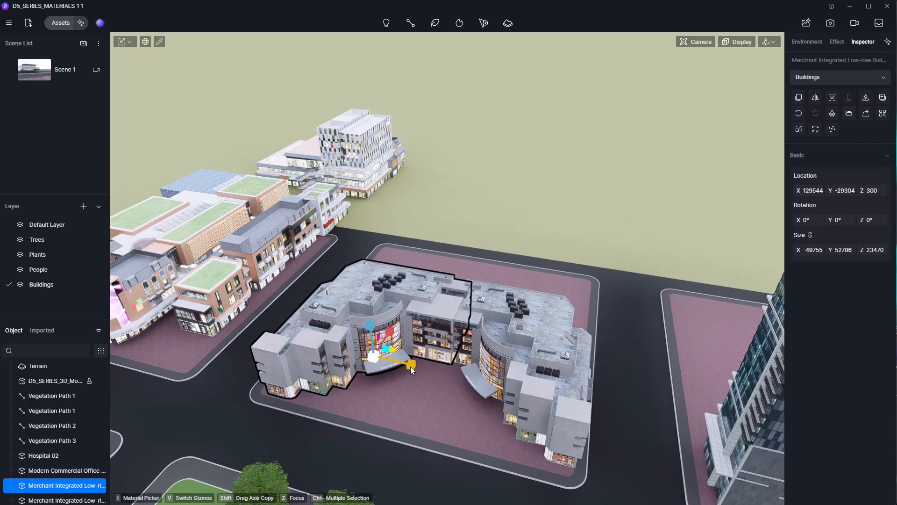
pyautogui.moveTo(410, 367)
pyautogui.mouseDown()
pyautogui.moveTo(395, 363)
pyautogui.moveTo(409, 366)
pyautogui.mouseUp()
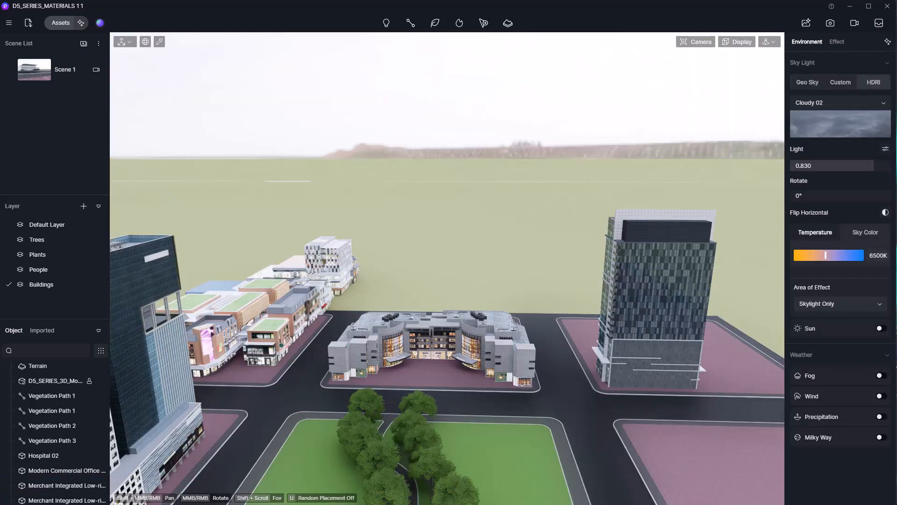
# Copy the Commercial complex to the blocks on the park's right side, rotated to 90° around Z, at about X 378, Y 115010
pyautogui.moveTo(338, 278); pyautogui.dragTo(338, 278, button='right')
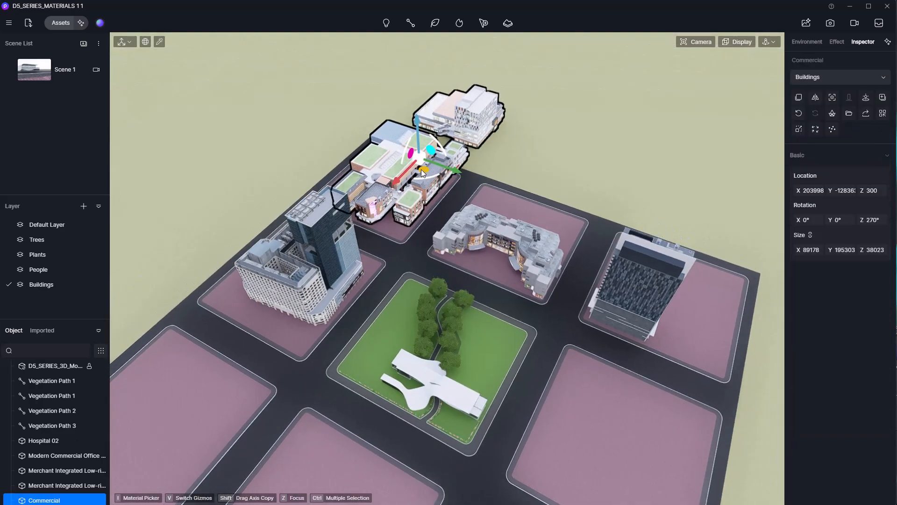
pyautogui.moveTo(422, 169); pyautogui.dragTo(599, 463)
pyautogui.moveTo(599, 463); pyautogui.dragTo(577, 411, button='right')
pyautogui.moveTo(526, 347); pyautogui.dragTo(573, 336)
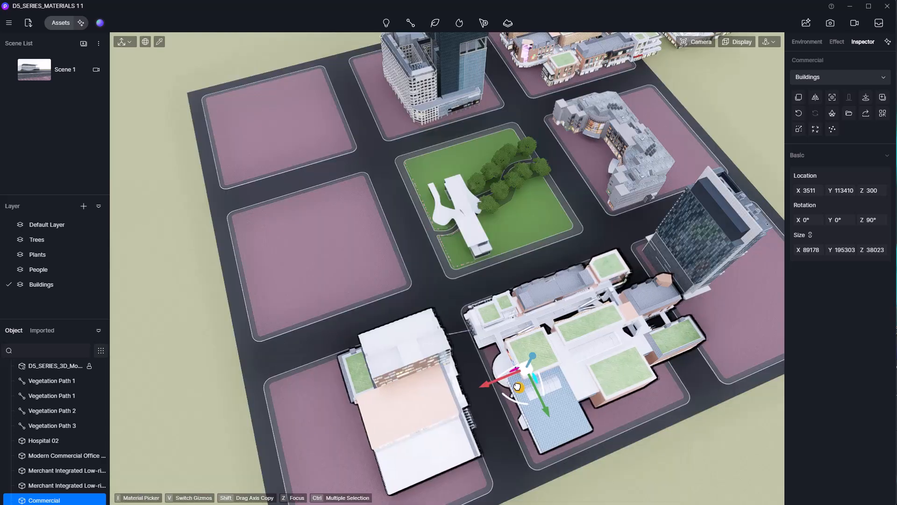
pyautogui.moveTo(518, 386); pyautogui.dragTo(519, 388)
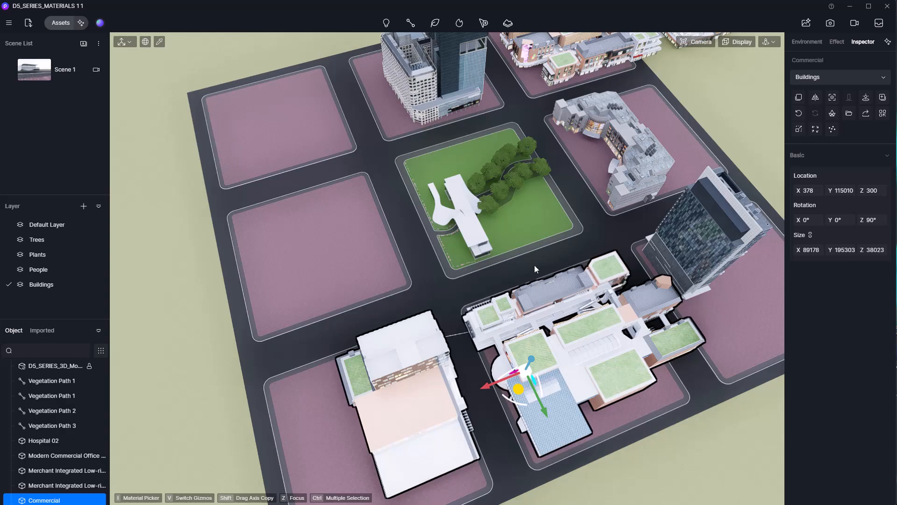
# Examine the surrounding buildings from a street-level front view of the main building and from above the park
pyautogui.scroll(8, 435, 241)
pyautogui.moveTo(359, 397); pyautogui.dragTo(285, 324, button='right')
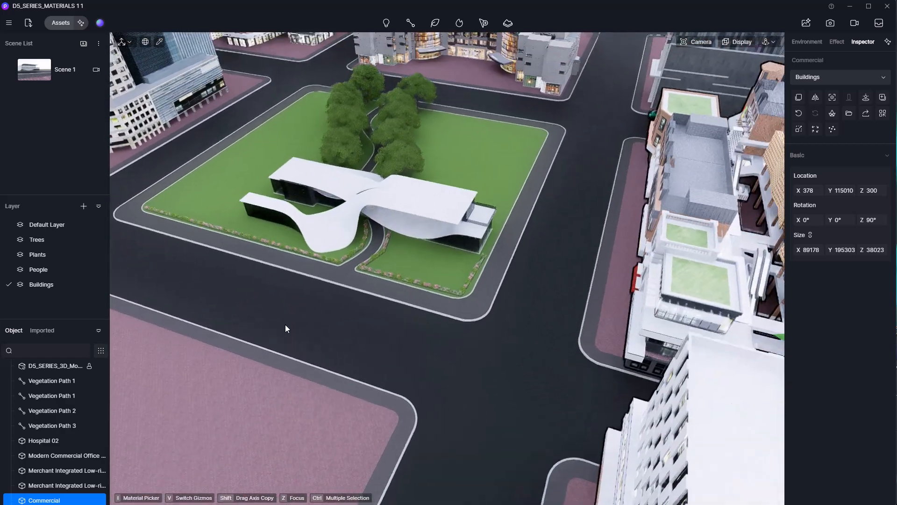
pyautogui.scroll(4, 350, 267)
pyautogui.scroll(3, 349, 266)
pyautogui.moveTo(373, 444); pyautogui.dragTo(413, 311, button='right')
pyautogui.scroll(6, 416, 312)
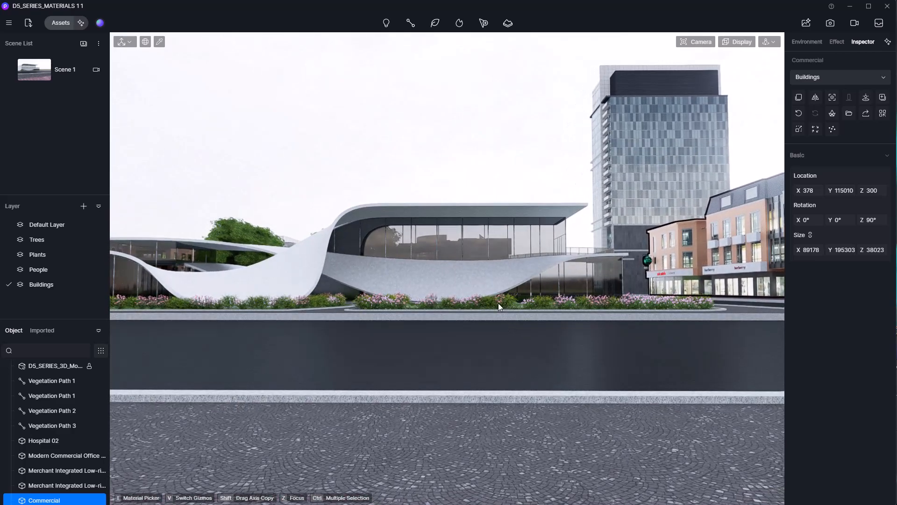
pyautogui.scroll(-4, 498, 303)
pyautogui.moveTo(498, 304); pyautogui.dragTo(488, 385, button='right')
pyautogui.moveTo(463, 147); pyautogui.dragTo(471, 279, button='middle')
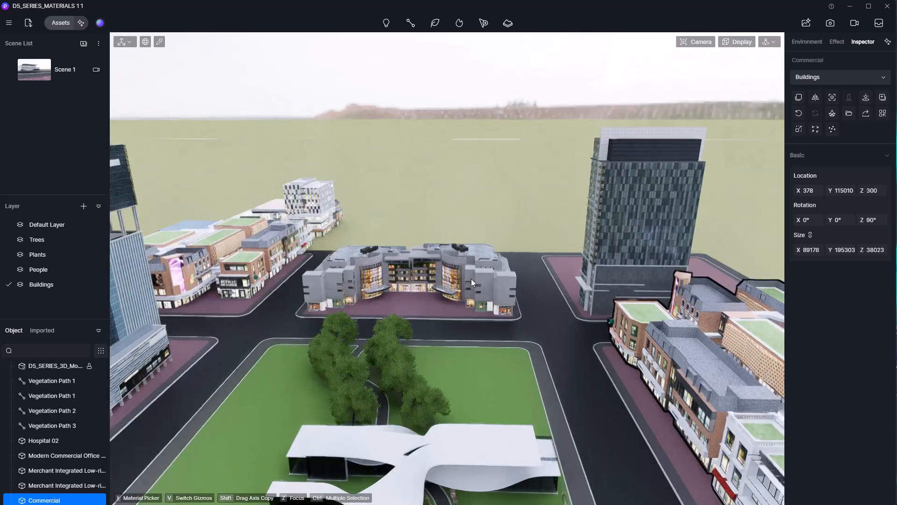
pyautogui.moveTo(470, 279); pyautogui.dragTo(486, 277, button='right')
# Download the Urban Daytime View 01 backdrop plane and place it behind the city blocks
pyautogui.click(60, 22)
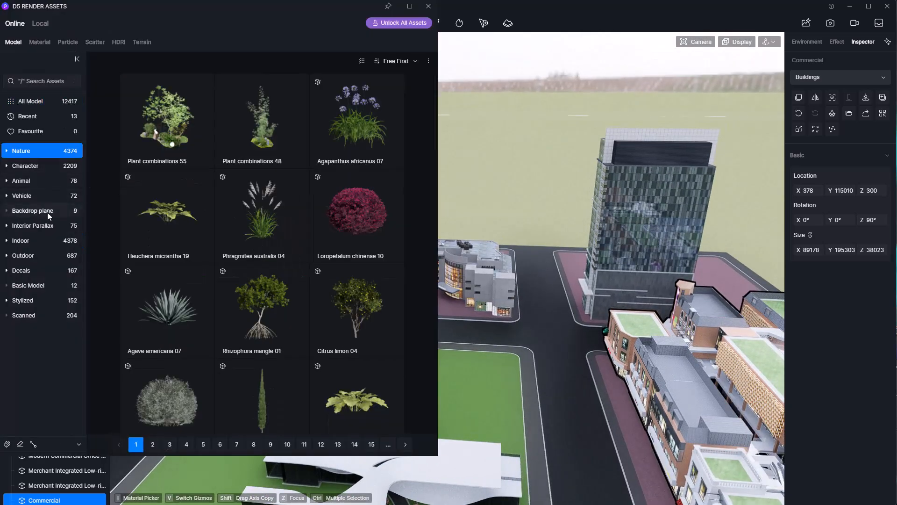
pyautogui.click(47, 211)
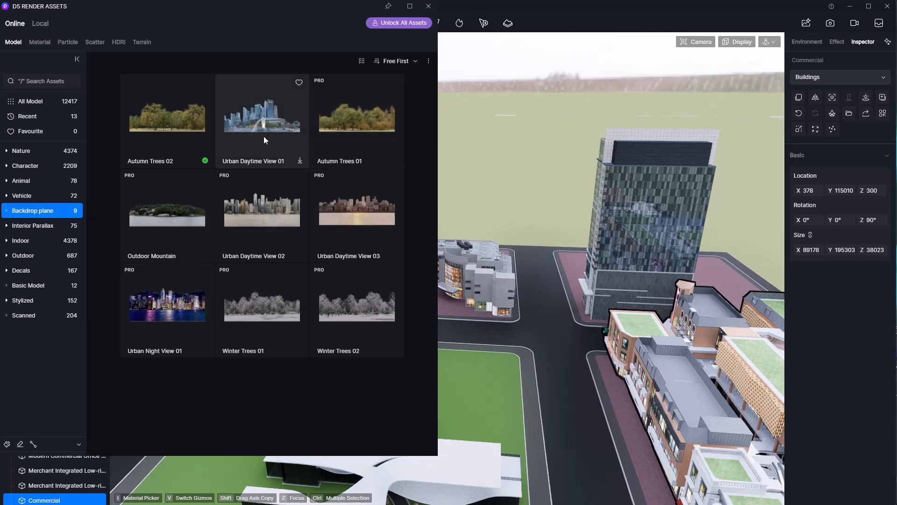
pyautogui.click(299, 160)
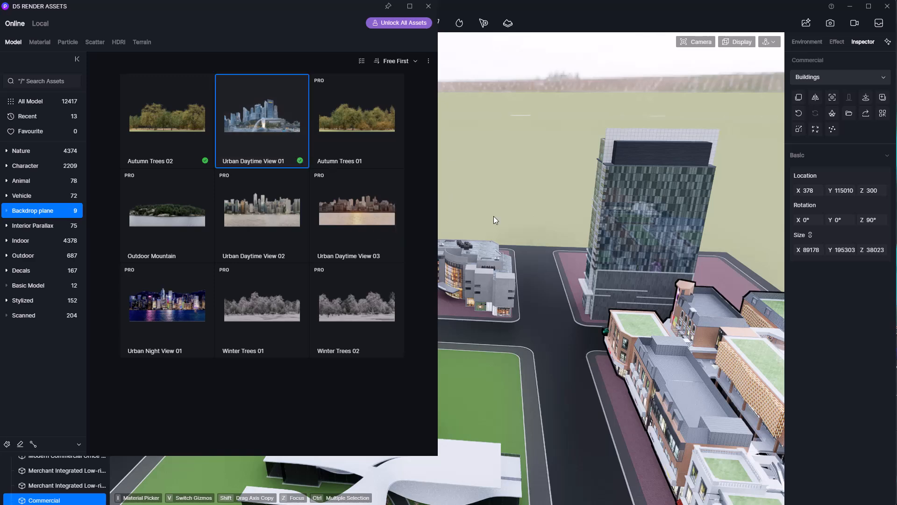
pyautogui.click(517, 298)
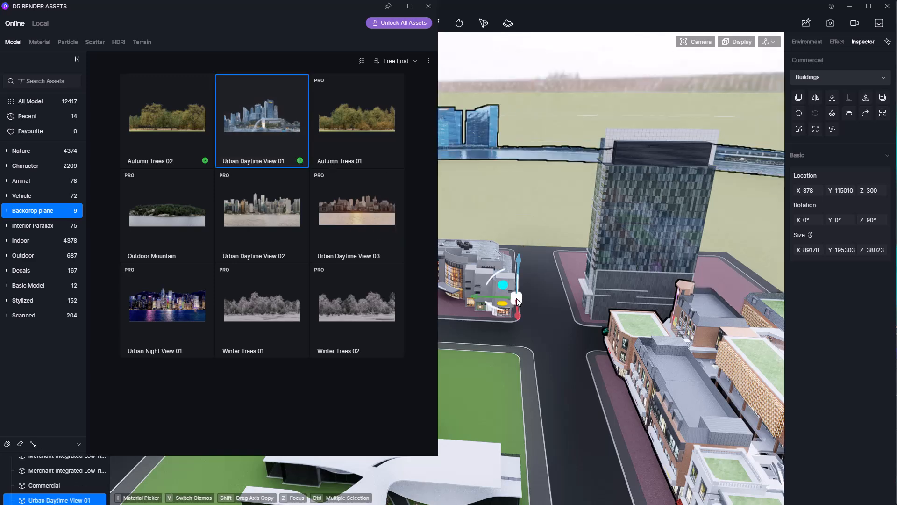
# Rotate the Urban Daytime View 01 backdrop to about 62° around Z and lower it to about Z -8261
pyautogui.click(428, 6)
pyautogui.scroll(-10, 420, 217)
pyautogui.moveTo(421, 217); pyautogui.dragTo(475, 250, button='middle')
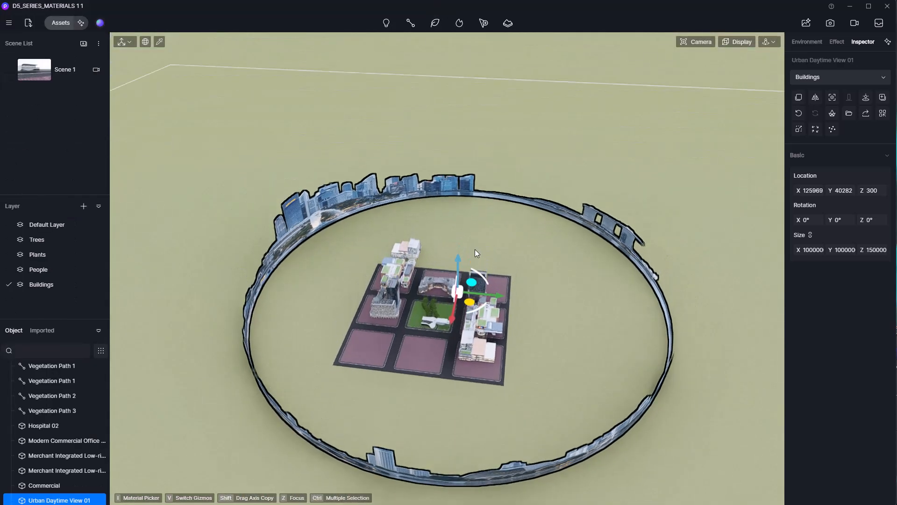
pyautogui.moveTo(482, 312); pyautogui.dragTo(436, 308)
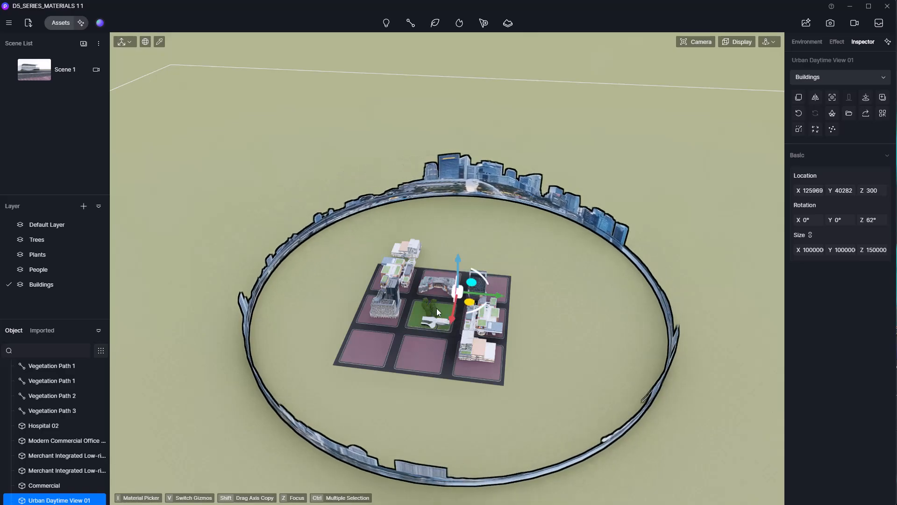
pyautogui.scroll(4, 437, 308)
pyautogui.scroll(5, 438, 315)
pyautogui.moveTo(448, 397); pyautogui.dragTo(481, 338, button='middle')
pyautogui.scroll(3, 415, 365)
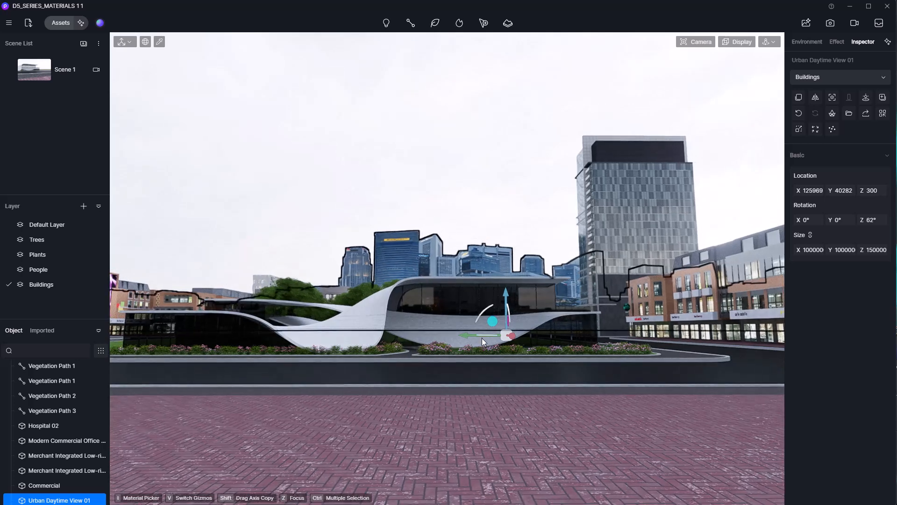
pyautogui.scroll(3, 481, 338)
pyautogui.moveTo(497, 297); pyautogui.dragTo(468, 265)
pyautogui.moveTo(468, 266); pyautogui.dragTo(502, 350, button='middle')
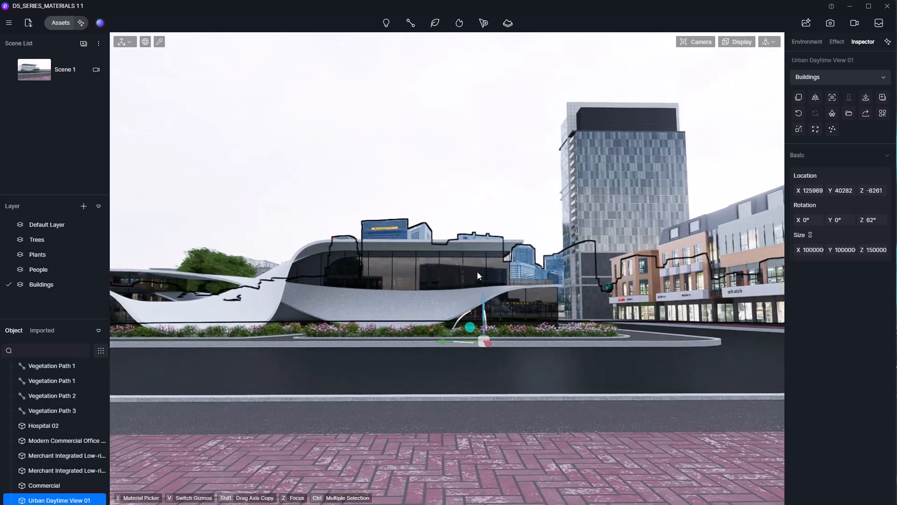
# Frame a street-level view of the main building with the office tower beside it and save it as a new scene
pyautogui.click(486, 218)
pyautogui.click(533, 267)
pyautogui.scroll(2, 439, 340)
pyautogui.scroll(-2, 438, 340)
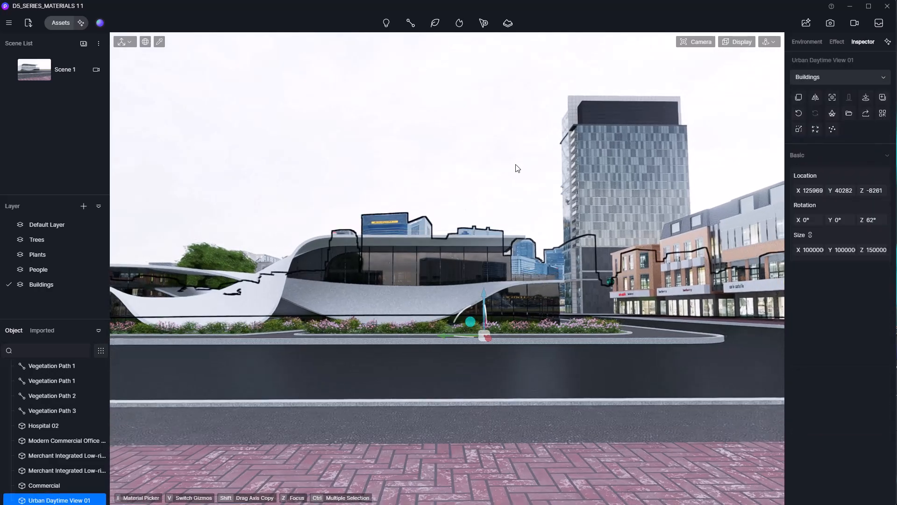
pyautogui.click(517, 168)
pyautogui.click(536, 266)
pyautogui.scroll(1, 471, 369)
pyautogui.moveTo(471, 369); pyautogui.dragTo(471, 363, button='middle')
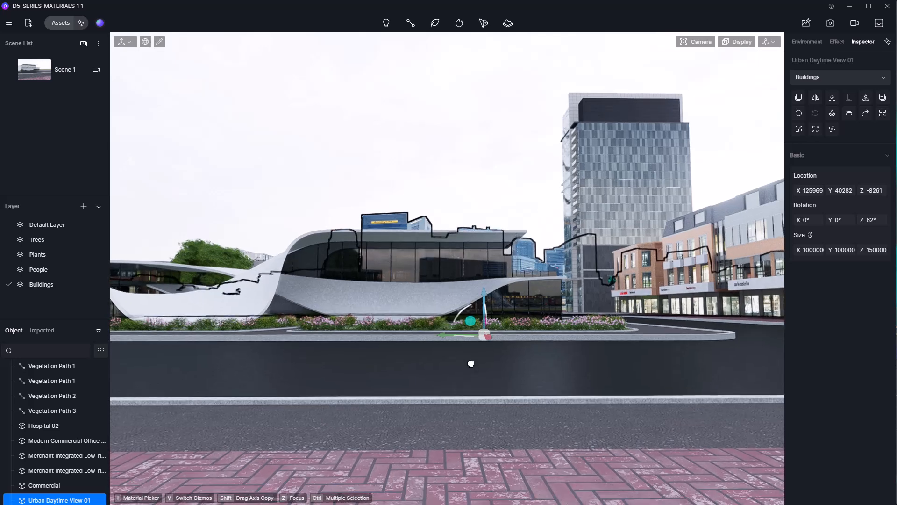
pyautogui.scroll(1, 471, 363)
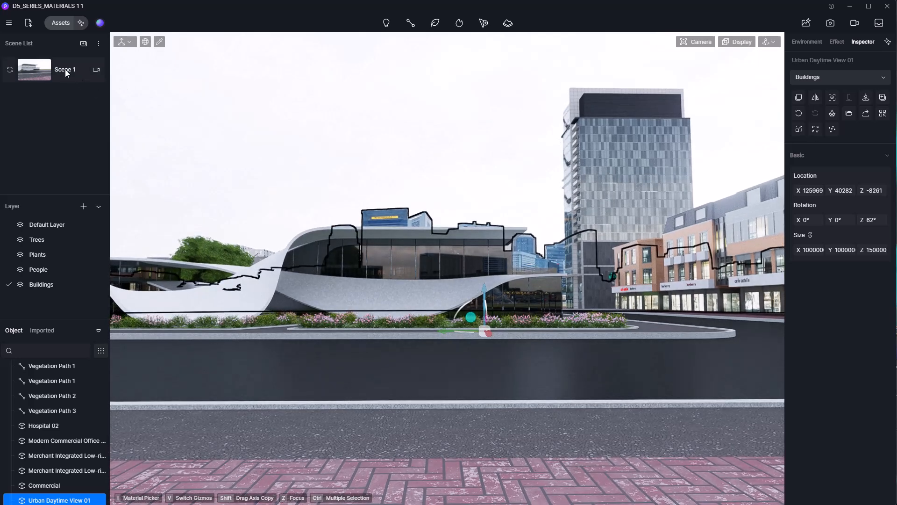
pyautogui.click(83, 43)
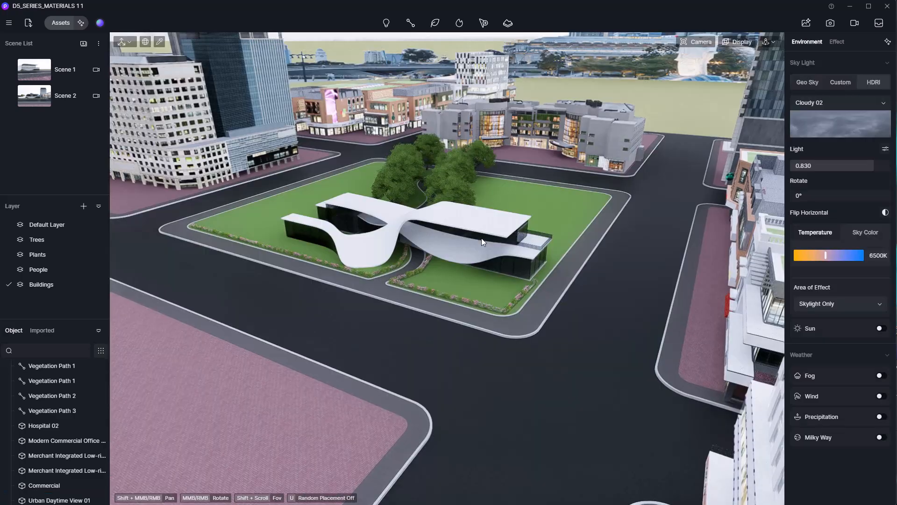
# Rotate the Urban Daytime View 01 backdrop to about 123° around Z, judging it from the Scene 2 viewpoint
pyautogui.moveTo(482, 237); pyautogui.dragTo(398, 237, button='middle')
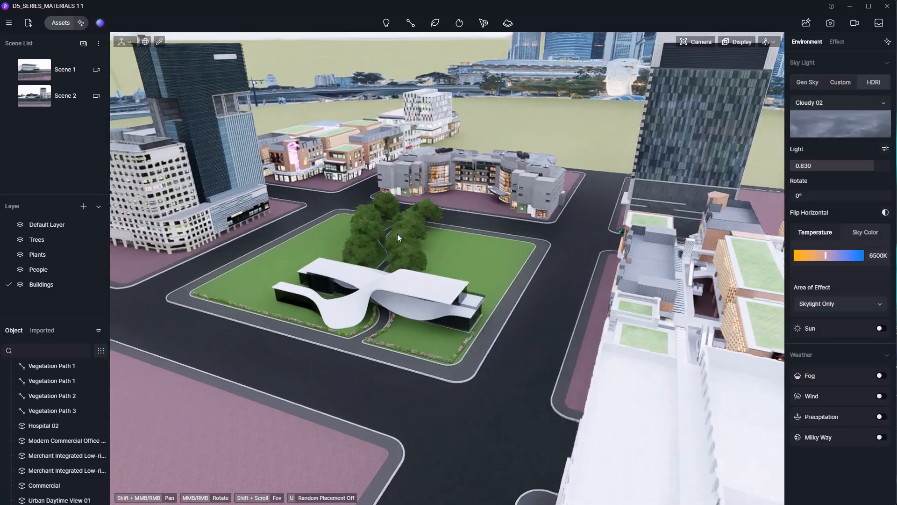
pyautogui.click(70, 97)
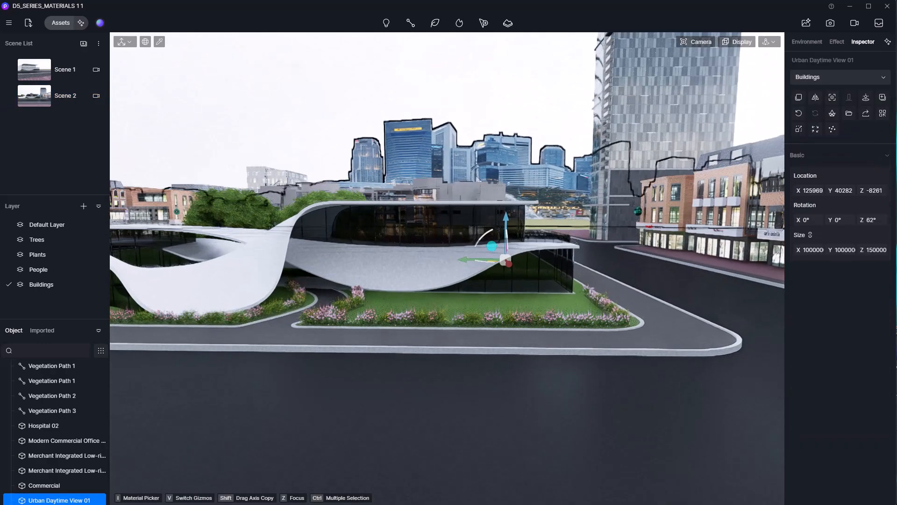
pyautogui.moveTo(473, 239); pyautogui.dragTo(473, 284, button='middle')
pyautogui.scroll(-4, 473, 261)
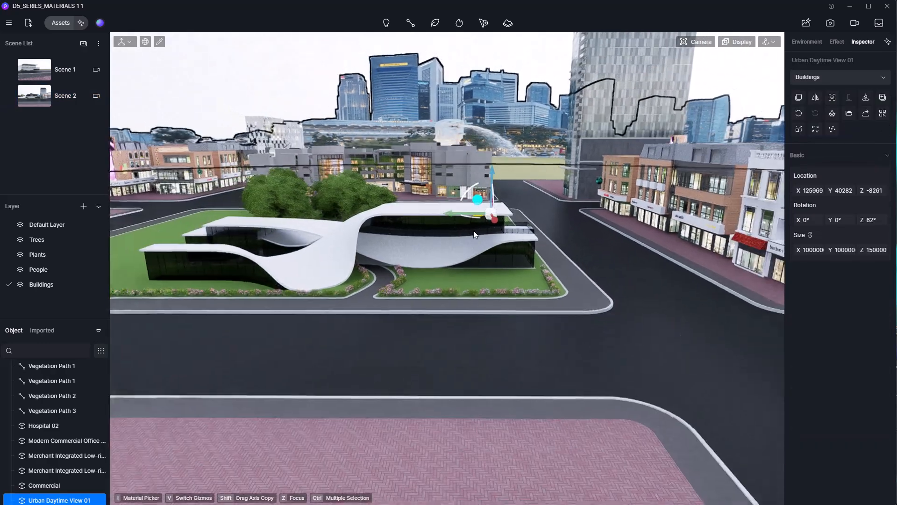
pyautogui.moveTo(467, 219); pyautogui.dragTo(441, 213)
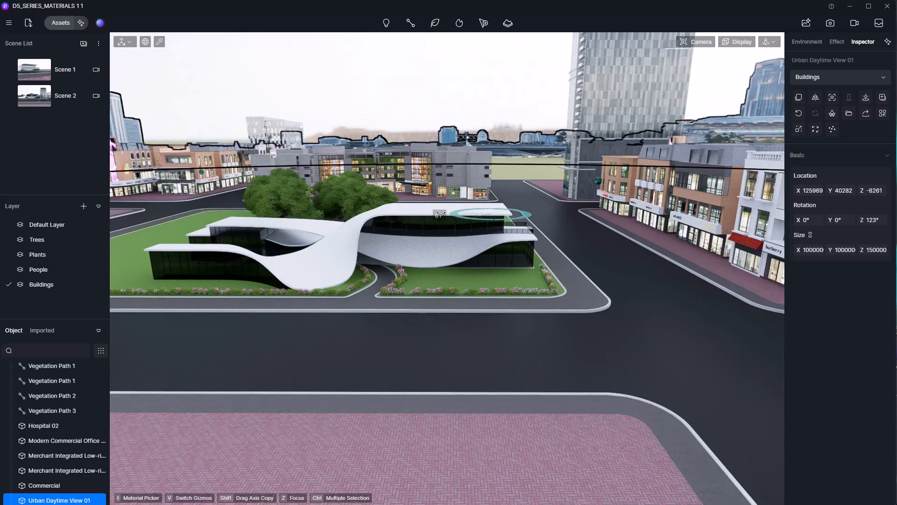
pyautogui.moveTo(449, 275)
pyautogui.mouseDown(button='middle')
pyautogui.moveTo(444, 258)
pyautogui.moveTo(462, 280)
pyautogui.mouseUp(button='middle')
pyautogui.scroll(4, 444, 258)
# Examine the city blocks and the skyline backdrop from above, including the space around the office tower
pyautogui.press('Escape')
pyautogui.scroll(-3, 443, 258)
pyautogui.scroll(5, 523, 272)
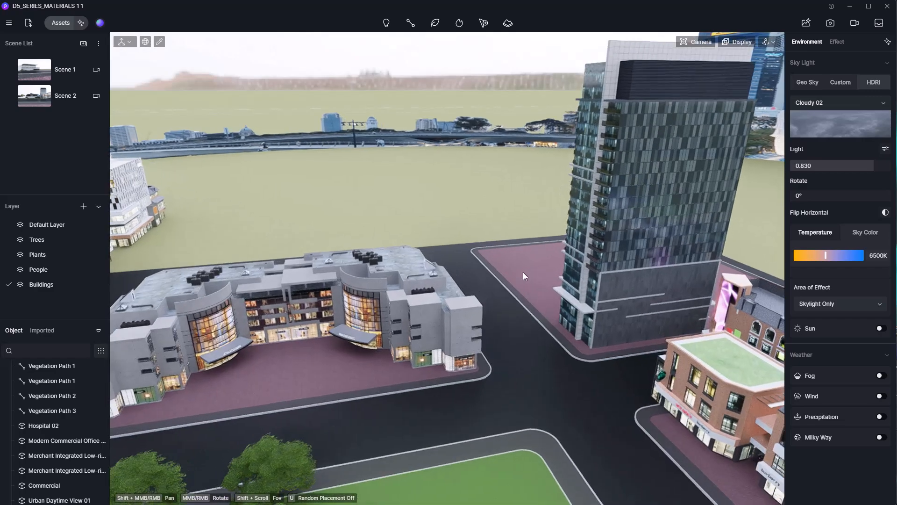
pyautogui.scroll(-5, 529, 265)
pyautogui.click(529, 265)
pyautogui.press('Escape')
pyautogui.moveTo(529, 264); pyautogui.dragTo(549, 241, button='middle')
pyautogui.scroll(-3, 517, 256)
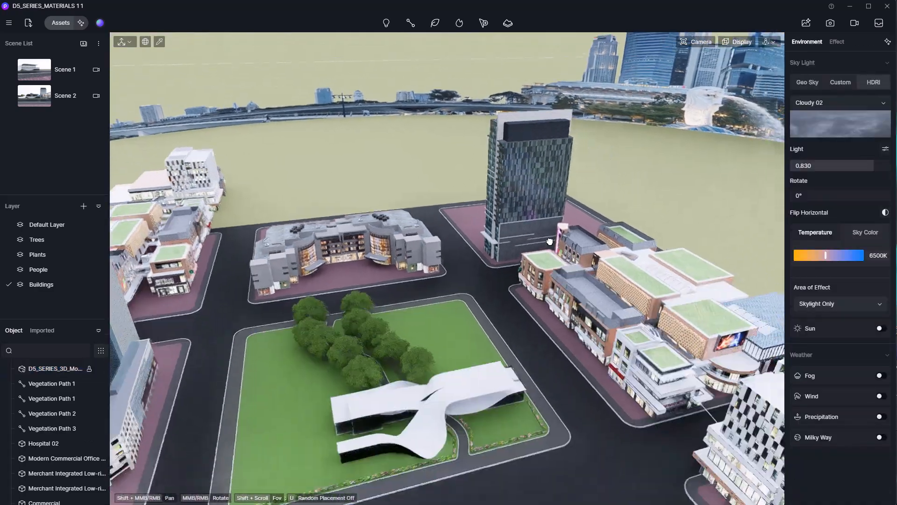
pyautogui.scroll(-3, 347, 332)
pyautogui.moveTo(346, 333); pyautogui.dragTo(373, 332, button='middle')
# Copy the Hospital 02 building from the block beside the park to the corner block, behind the glass office tower
pyautogui.click(274, 332)
pyautogui.moveTo(273, 333); pyautogui.dragTo(281, 438, button='middle')
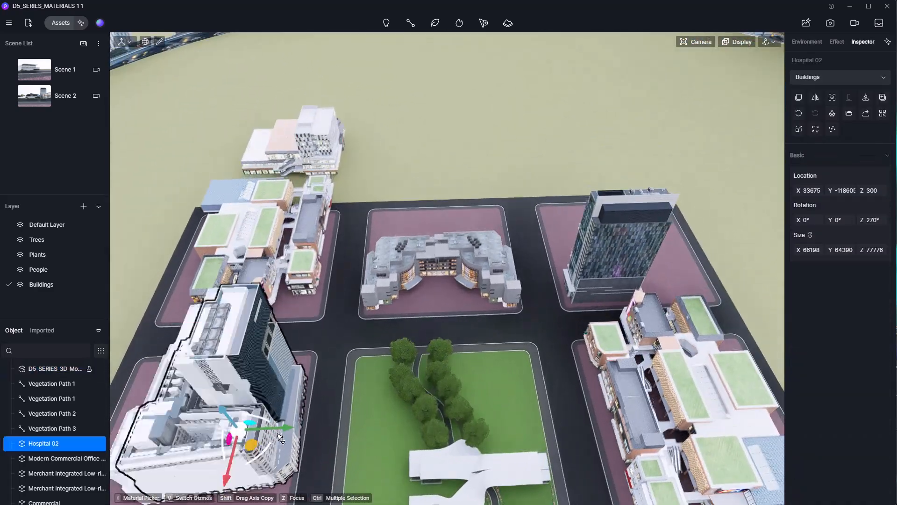
pyautogui.keyDown('shift'); pyautogui.moveTo(280, 438); pyautogui.dragTo(616, 205); pyautogui.keyUp('shift')
pyautogui.scroll(3, 579, 242)
pyautogui.moveTo(616, 206); pyautogui.dragTo(590, 179, button='middle')
pyautogui.moveTo(581, 229); pyautogui.dragTo(575, 238)
pyautogui.click(521, 398)
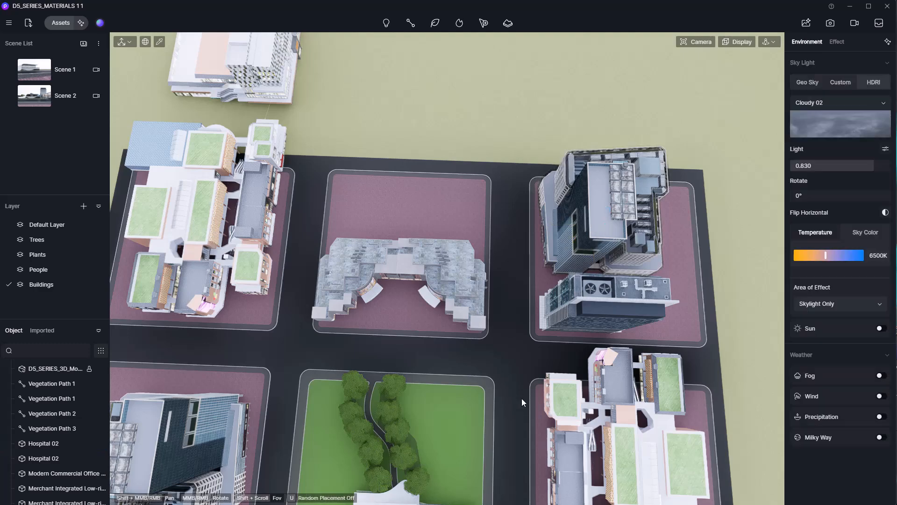
# Inspect the Commercial complex beside the park and the open ground between the city blocks and the skyline backdrop
pyautogui.moveTo(514, 408); pyautogui.dragTo(520, 369, button='middle')
pyautogui.click(652, 445)
pyautogui.keyDown('shift'); pyautogui.moveTo(652, 444); pyautogui.dragTo(644, 285, button='middle'); pyautogui.keyUp('shift')
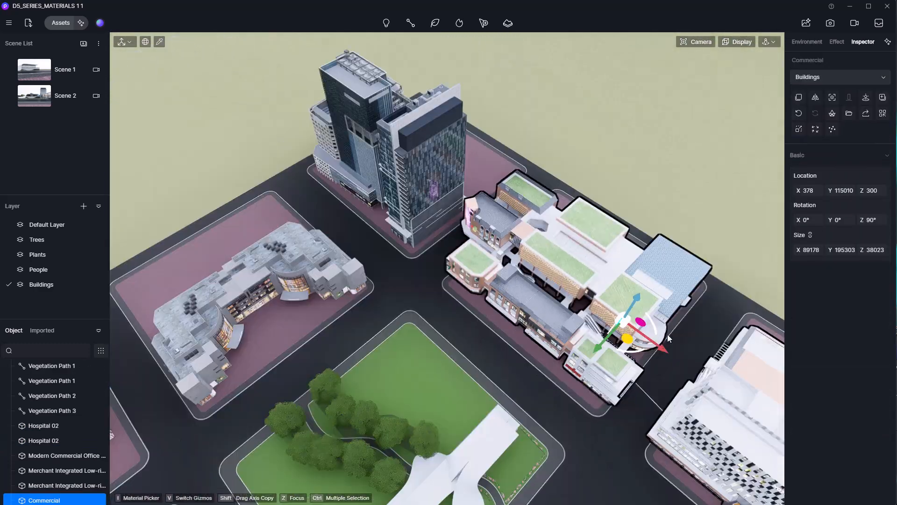
pyautogui.moveTo(658, 345); pyautogui.dragTo(678, 360)
pyautogui.moveTo(537, 169); pyautogui.dragTo(450, 297)
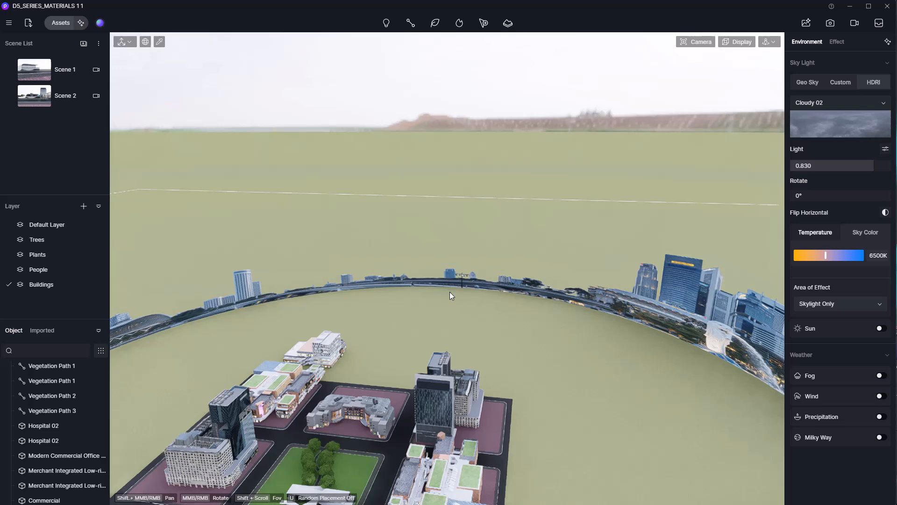
pyautogui.keyDown('shift'); pyautogui.moveTo(450, 292); pyautogui.dragTo(473, 253, button='middle'); pyautogui.keyUp('shift')
pyautogui.scroll(4, 473, 296)
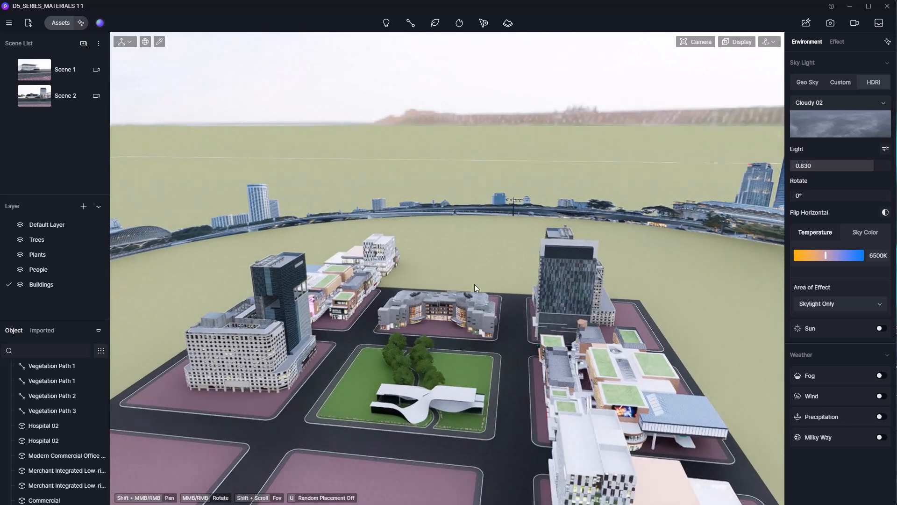
# Place the Autumn Trees 02 backdrop plane behind the central block, at about X 209884, Y 20761, and check it from Scene 2
pyautogui.click(50, 24)
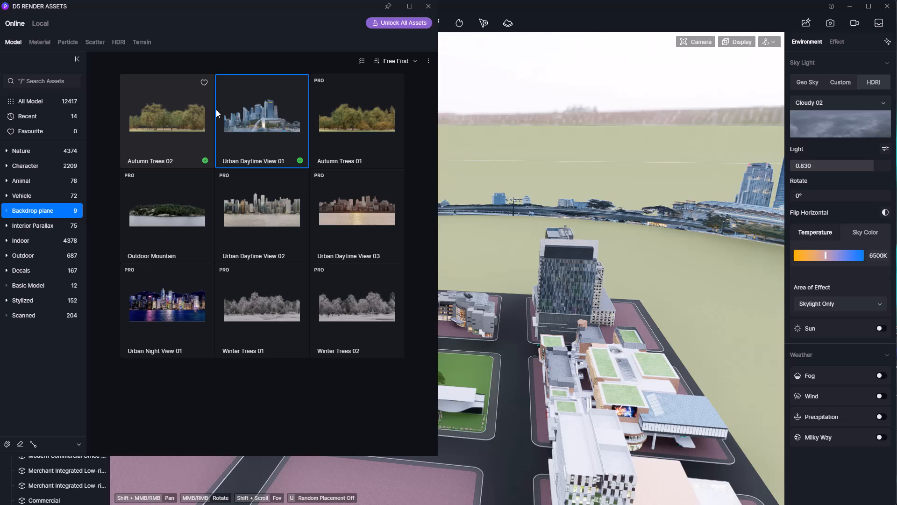
pyautogui.click(194, 118)
pyautogui.click(481, 293)
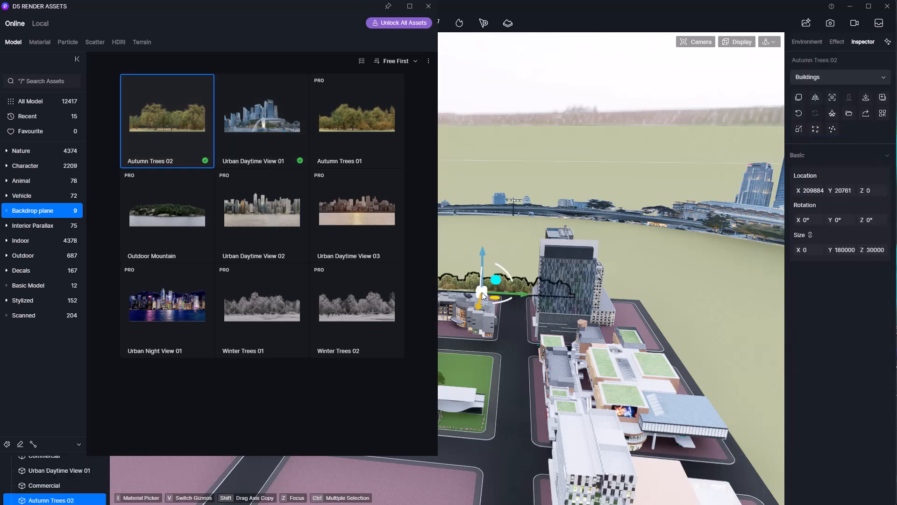
pyautogui.click(429, 7)
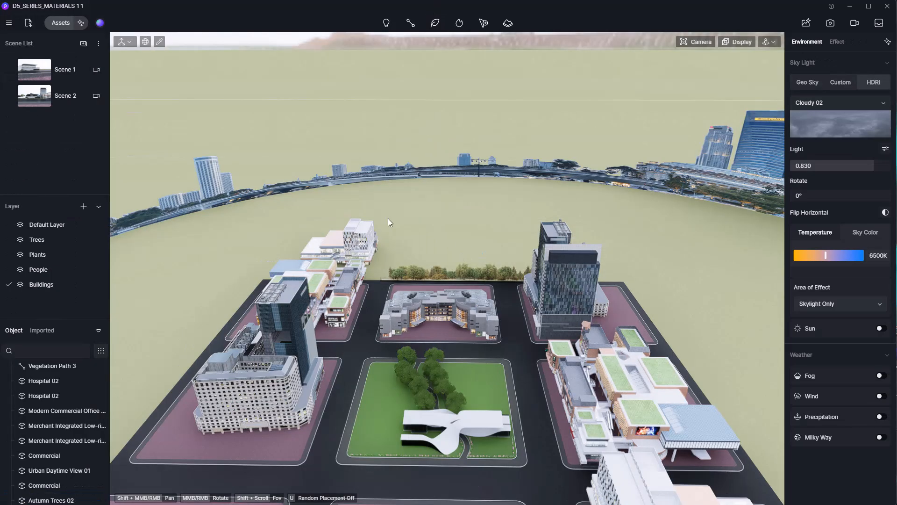
pyautogui.click(61, 97)
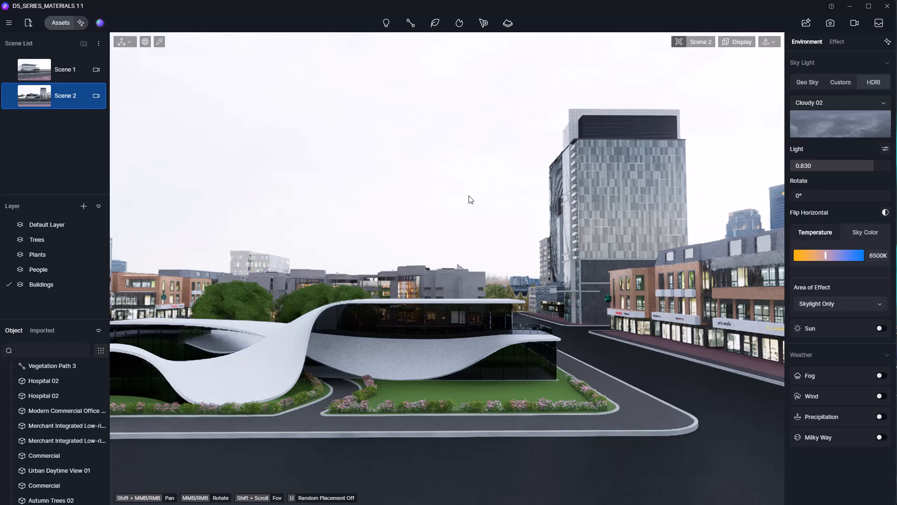
pyautogui.scroll(1, 426, 182)
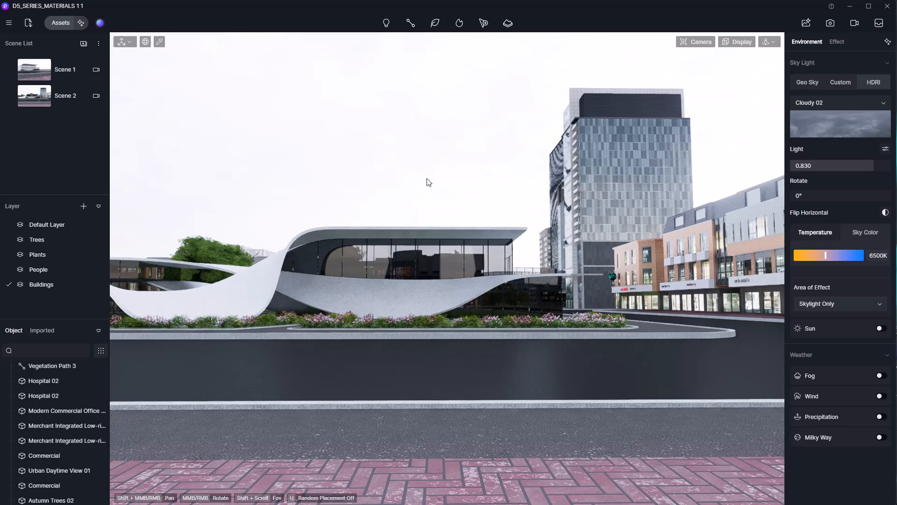
# Download the metal high street light from the outdoor road assets and place it on the brick pavement facing the building
pyautogui.click(62, 27)
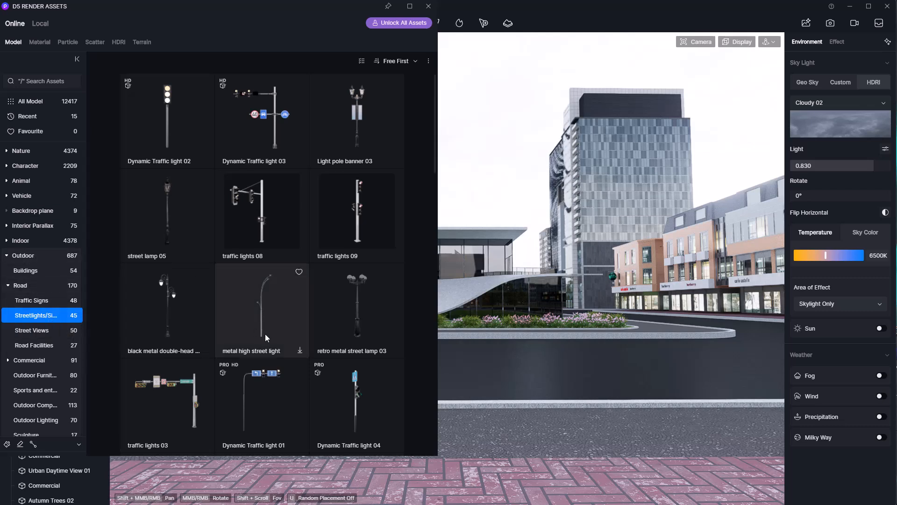
pyautogui.click(300, 351)
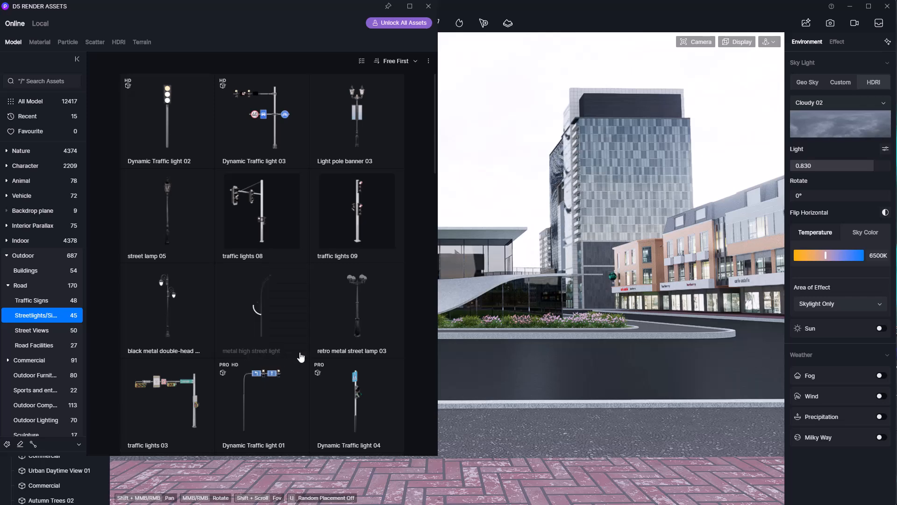
pyautogui.click(705, 386)
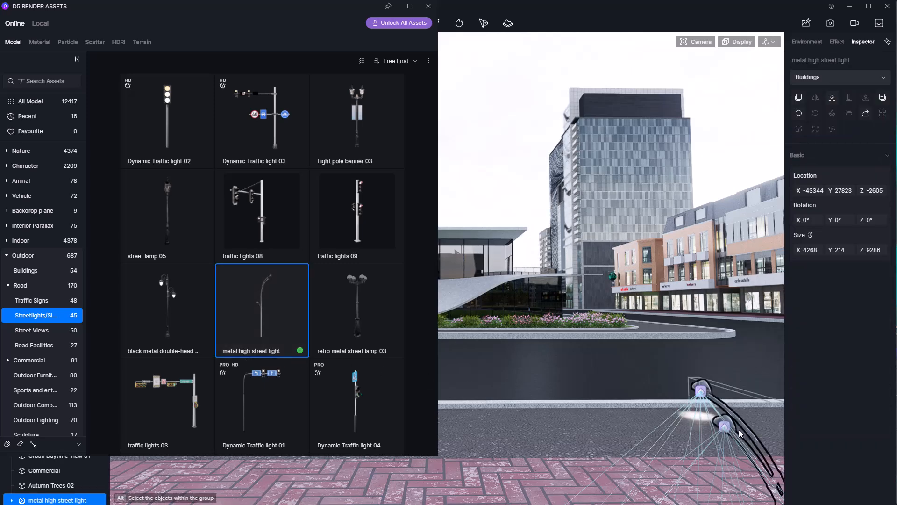
# Raise the metal high street light to about Z 6187 so its pole stands on the pavement
pyautogui.scroll(-4, 650, 365)
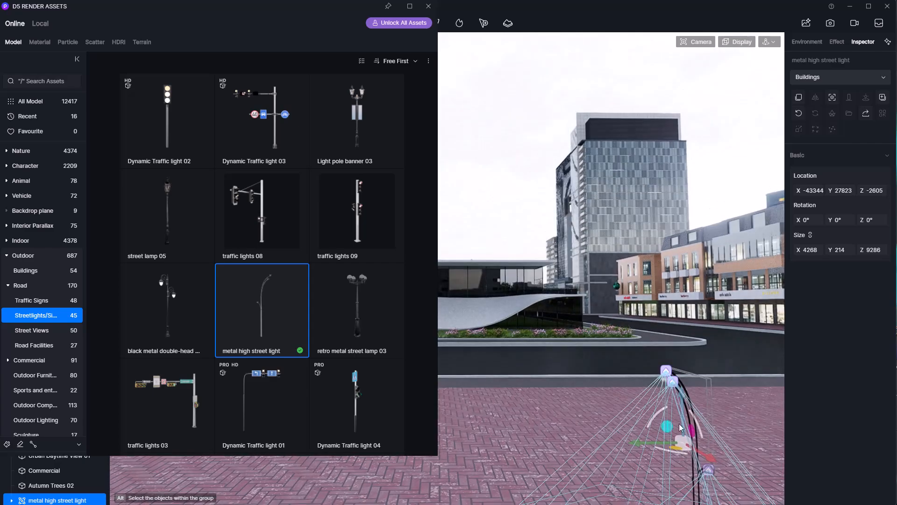
pyautogui.moveTo(668, 421); pyautogui.dragTo(674, 256)
pyautogui.click(429, 6)
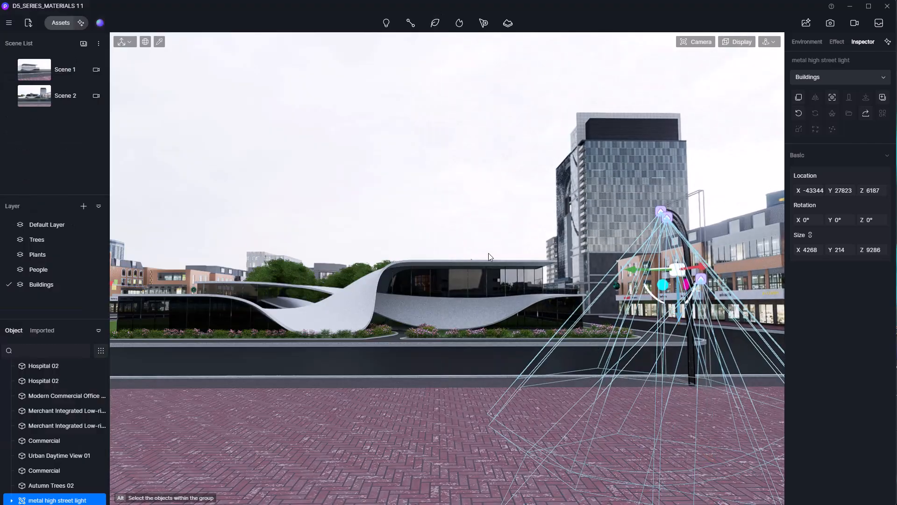
# Move the street light across the road to the park's front sidewalk, at about X -16693, Y 32143, rotated to 180° around Z
pyautogui.moveTo(489, 253); pyautogui.dragTo(498, 323, button='right')
pyautogui.moveTo(497, 324); pyautogui.dragTo(427, 317, button='middle')
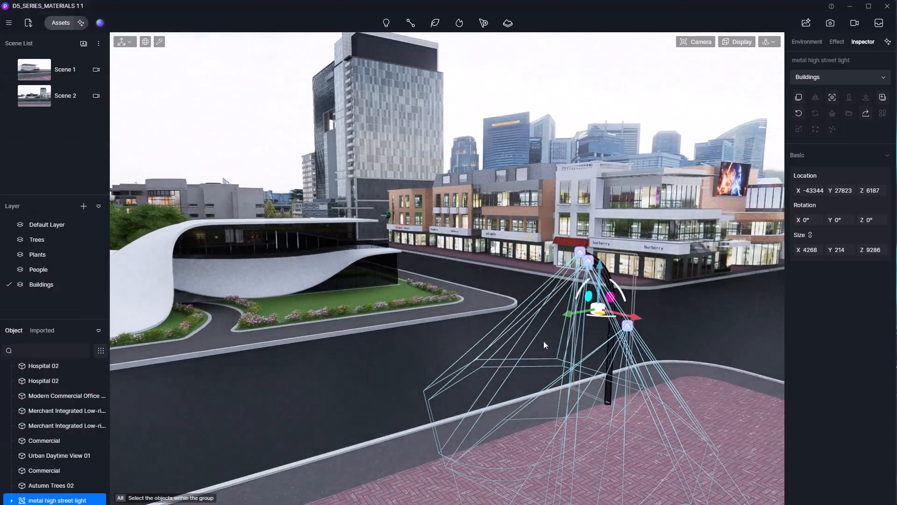
pyautogui.press('f')
pyautogui.scroll(-2, 509, 352)
pyautogui.scroll(-3, 508, 349)
pyautogui.moveTo(508, 348); pyautogui.dragTo(519, 309, button='right')
pyautogui.moveTo(567, 287); pyautogui.dragTo(556, 322)
pyautogui.moveTo(556, 322); pyautogui.dragTo(608, 396, button='right')
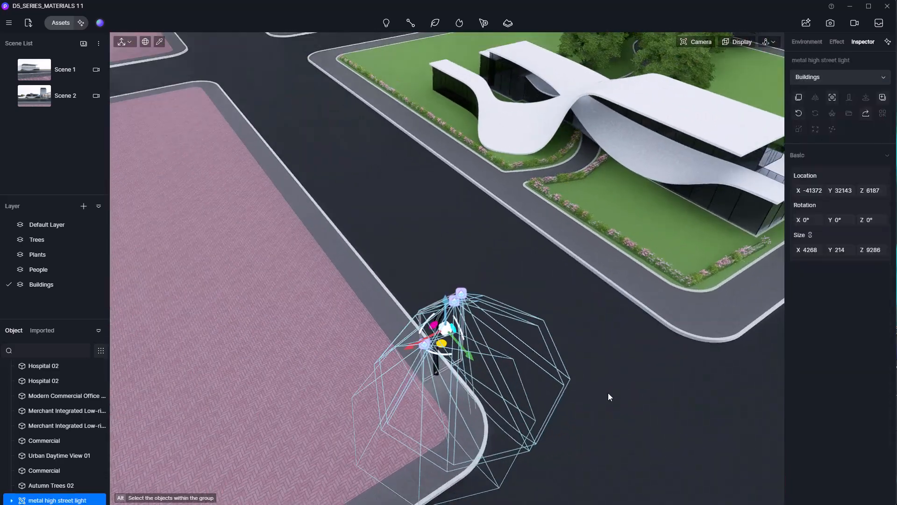
pyautogui.moveTo(413, 344); pyautogui.dragTo(677, 166)
pyautogui.scroll(3, 654, 257)
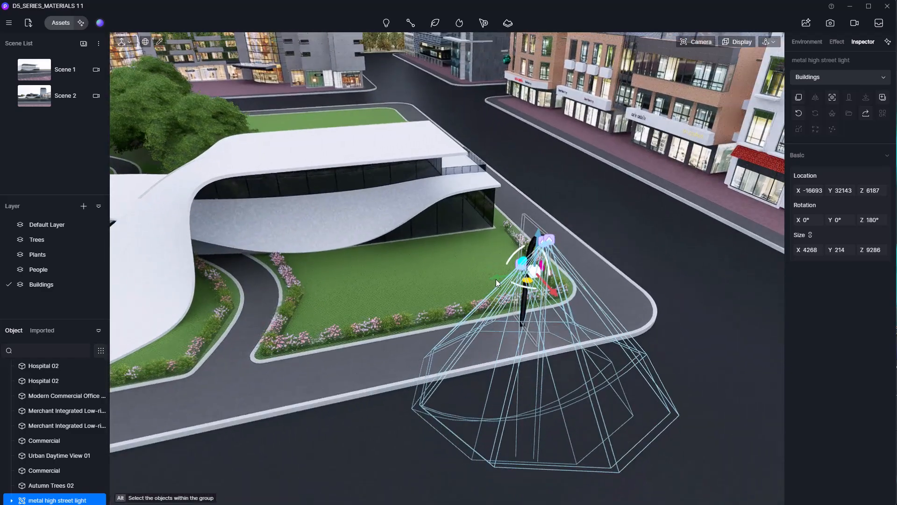
# Copy the street light along the Y axis to a second spot farther along the park's front sidewalk
pyautogui.keyDown('shift'); pyautogui.moveTo(498, 277); pyautogui.dragTo(286, 332); pyautogui.keyUp('shift')
pyautogui.moveTo(487, 326); pyautogui.dragTo(573, 304, button='middle')
pyautogui.scroll(3, 573, 303)
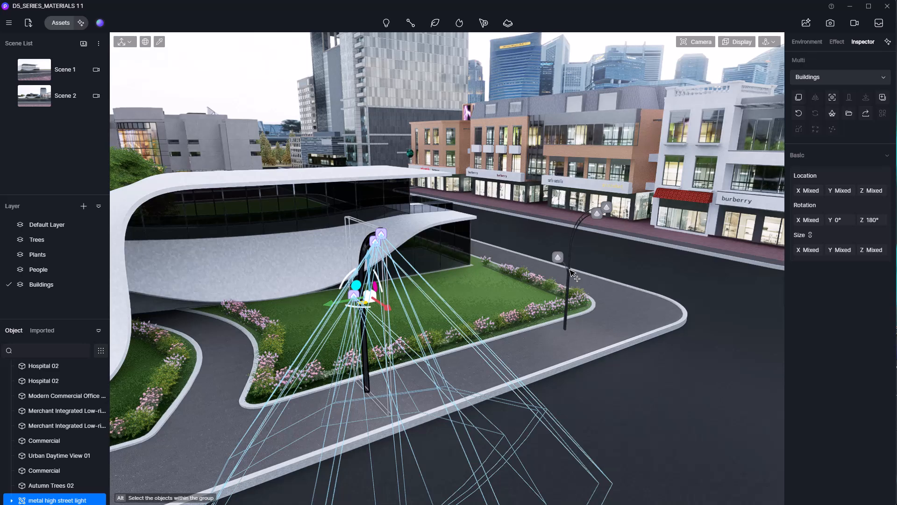
# Group the two metal high street lights on the park's front sidewalk
pyautogui.keyDown('ctrl'); pyautogui.click(571, 272); pyautogui.keyUp('ctrl')
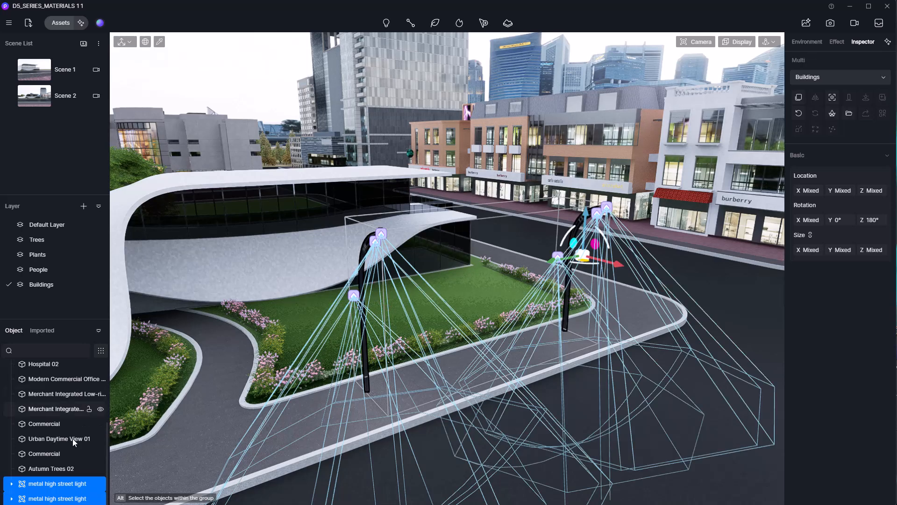
pyautogui.rightClick(57, 489)
pyautogui.click(71, 470)
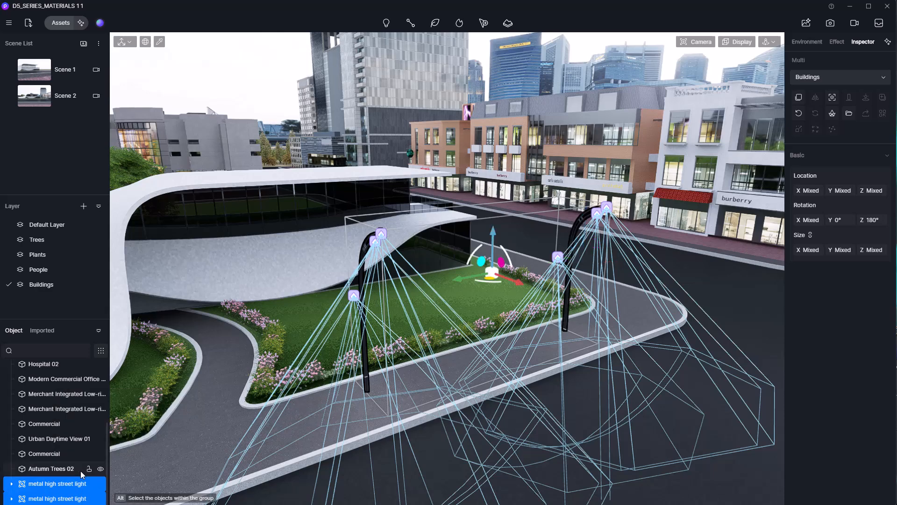
pyautogui.press('z')
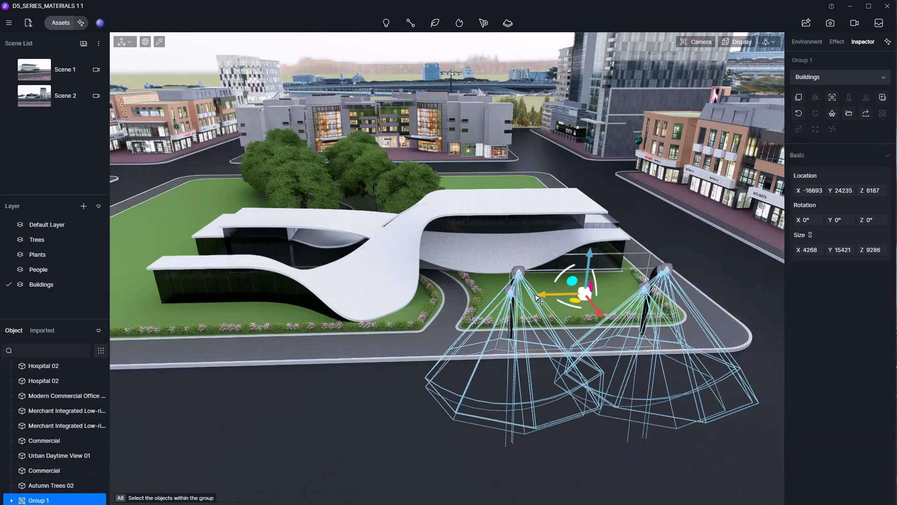
# Copy the street light pair twice along the Y axis, continuing the row at even spacing along the front sidewalk
pyautogui.moveTo(538, 300); pyautogui.dragTo(271, 303)
pyautogui.press('z')
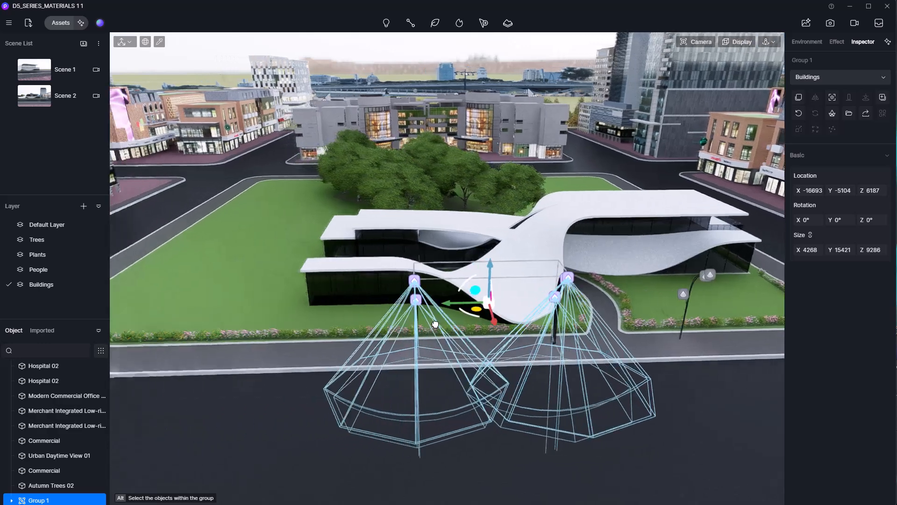
pyautogui.moveTo(435, 323); pyautogui.dragTo(493, 322, button='middle')
pyautogui.keyDown('shift'); pyautogui.moveTo(519, 304); pyautogui.dragTo(207, 319); pyautogui.keyUp('shift')
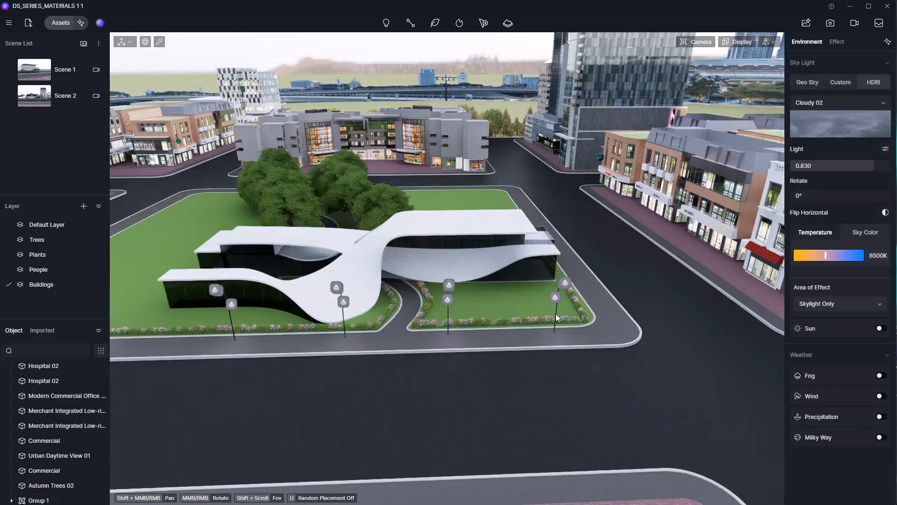
# Select all three street light pairs along the front sidewalk and combine them into one group
pyautogui.click(556, 313)
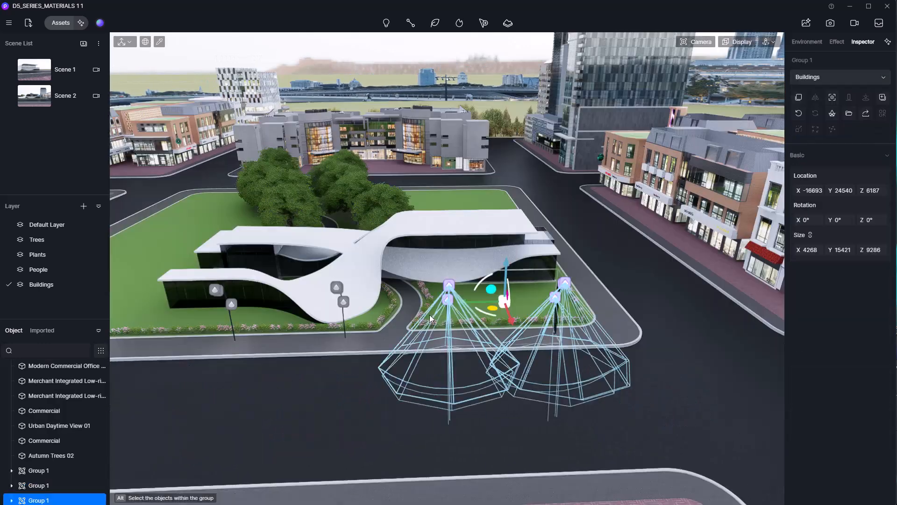
pyautogui.keyDown('ctrl'); pyautogui.click(344, 323); pyautogui.keyUp('ctrl')
pyautogui.moveTo(323, 322); pyautogui.dragTo(434, 310, button='middle')
pyautogui.keyDown('ctrl'); pyautogui.click(282, 309); pyautogui.keyUp('ctrl')
pyautogui.rightClick(58, 484)
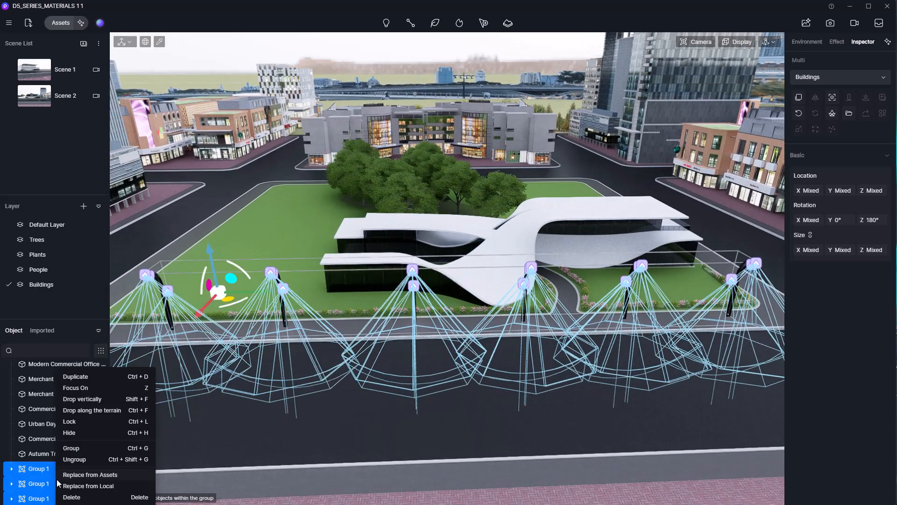
pyautogui.click(72, 448)
# Shift the grouped street light row along the X axis toward the road curb, to about X -19442
pyautogui.moveTo(552, 310); pyautogui.dragTo(631, 320, button='right')
pyautogui.scroll(3, 552, 310)
pyautogui.moveTo(515, 306); pyautogui.dragTo(560, 323)
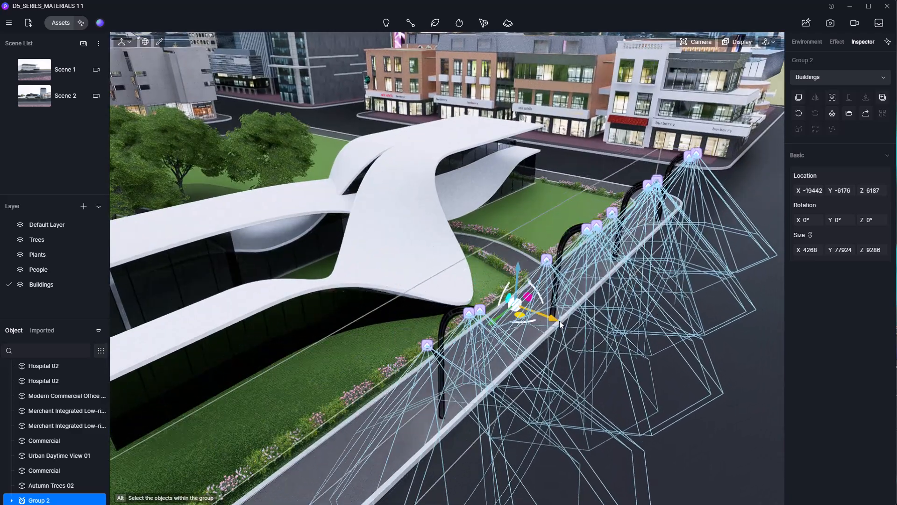
pyautogui.click(597, 342)
pyautogui.scroll(-1, 601, 334)
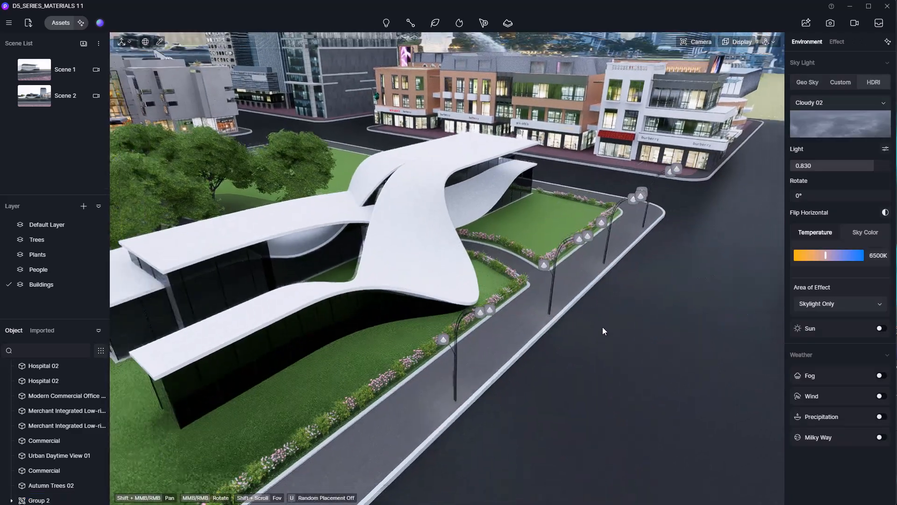
# In the Scene 2 view, delete the street light standing in front of the building's glazed volume, together with its spotlights
pyautogui.keyDown('shift'); pyautogui.moveTo(602, 329); pyautogui.dragTo(355, 355, button='middle'); pyautogui.keyUp('shift')
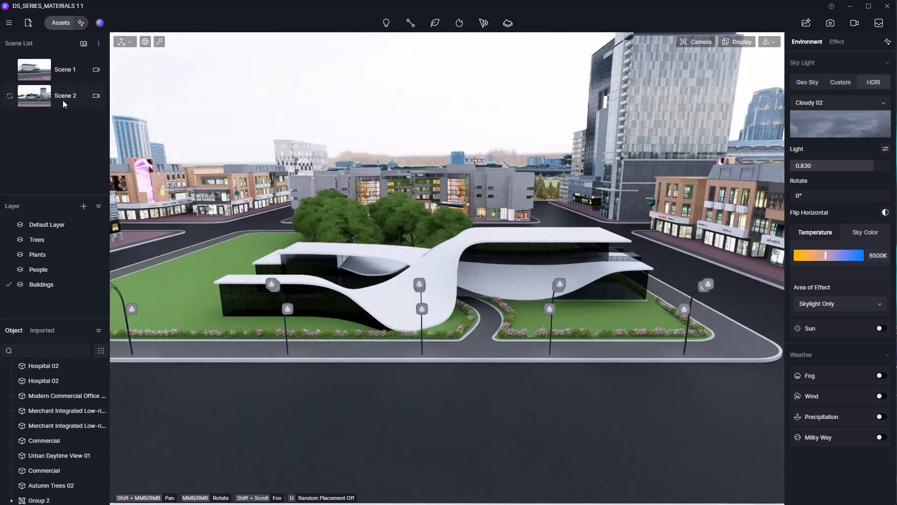
pyautogui.click(65, 102)
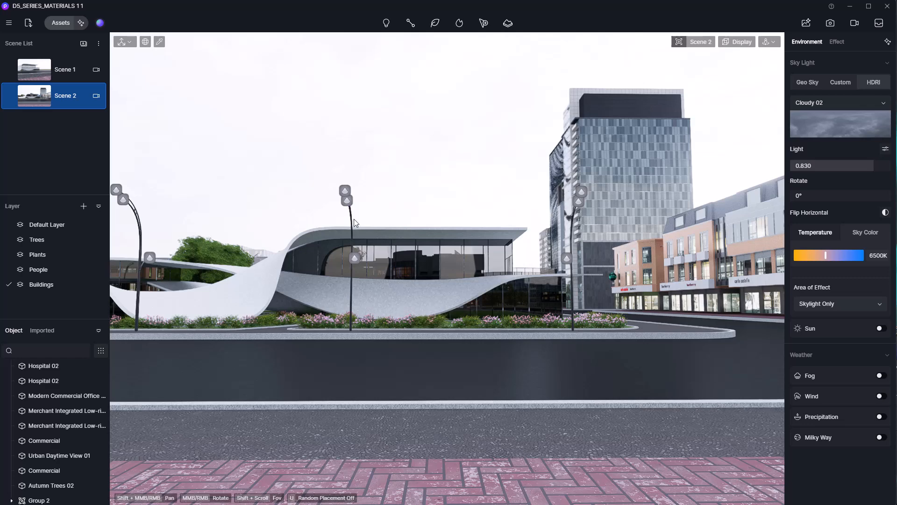
pyautogui.click(351, 222)
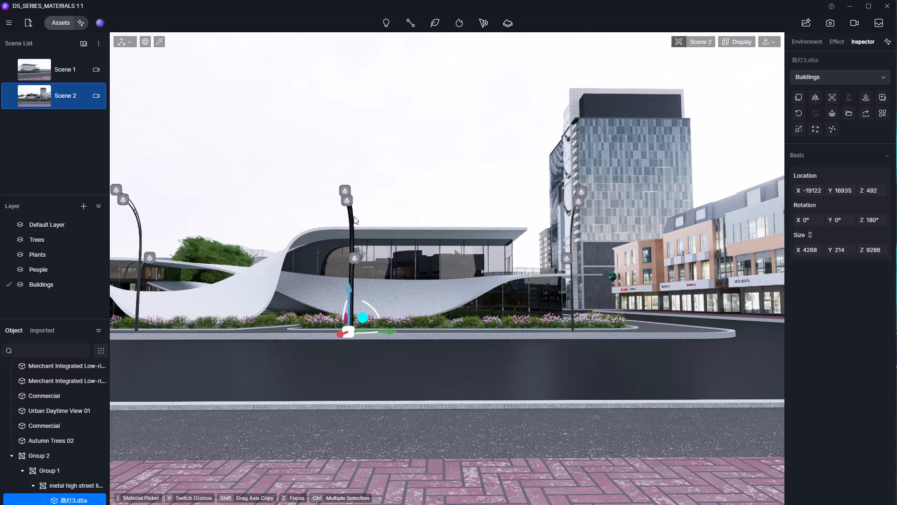
pyautogui.press('Delete')
pyautogui.moveTo(365, 198); pyautogui.dragTo(363, 199, button='right')
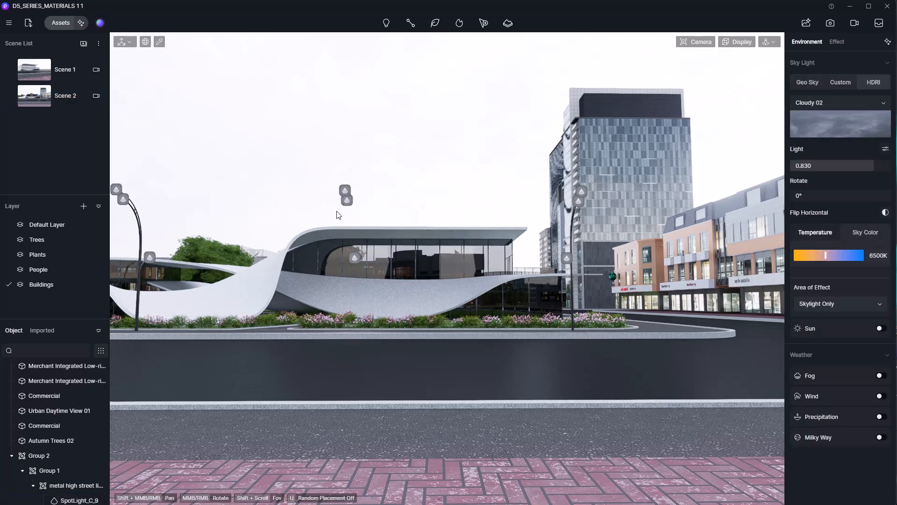
pyautogui.click(348, 201)
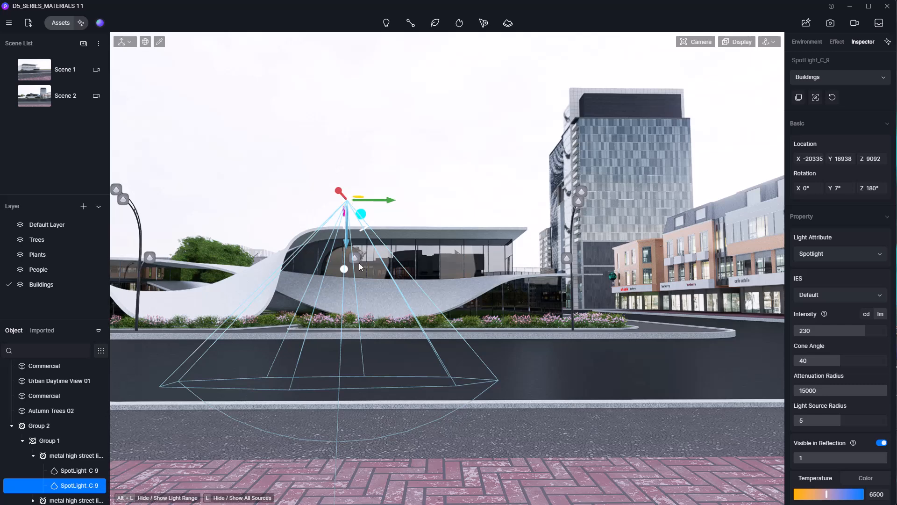
pyautogui.press('Delete')
pyautogui.click(354, 257)
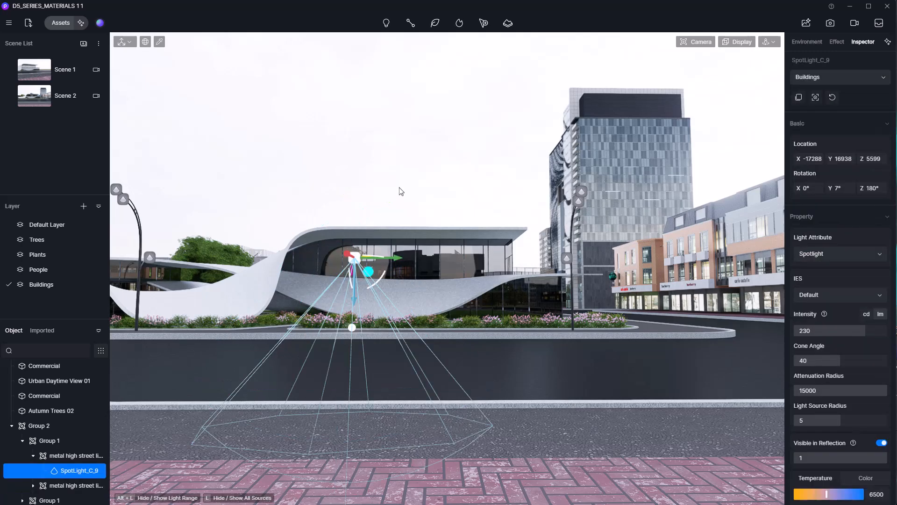
pyautogui.press('Delete')
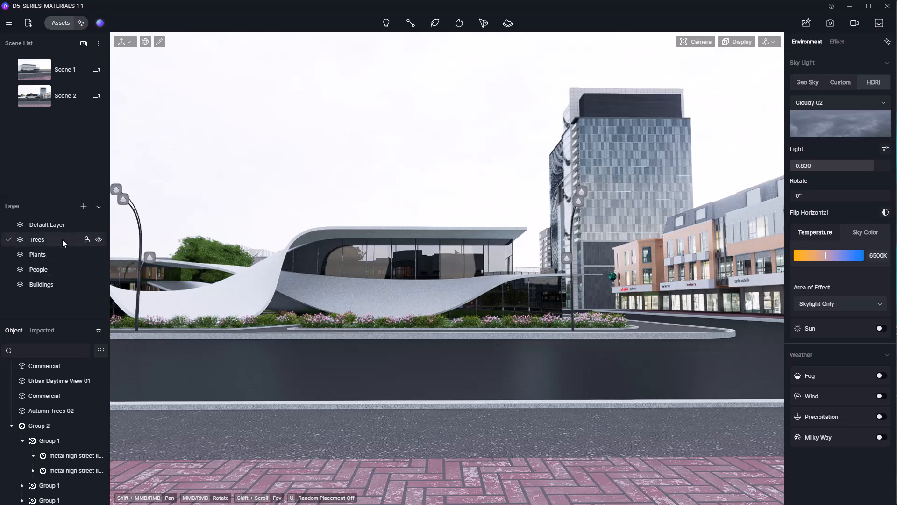
# Place an Acacia farnesiana flowering tree on the near-side pavement facing the building, at about X -43238, Y 27716
pyautogui.click(60, 22)
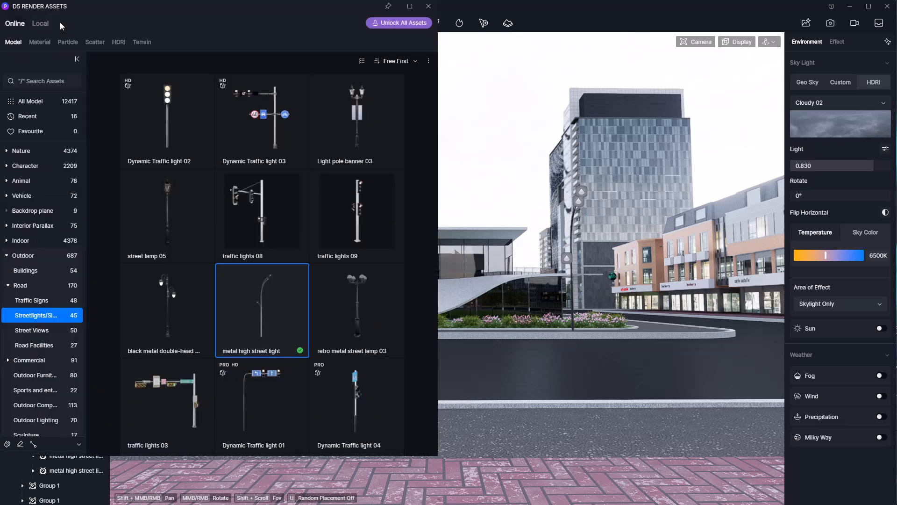
pyautogui.click(37, 151)
pyautogui.click(43, 168)
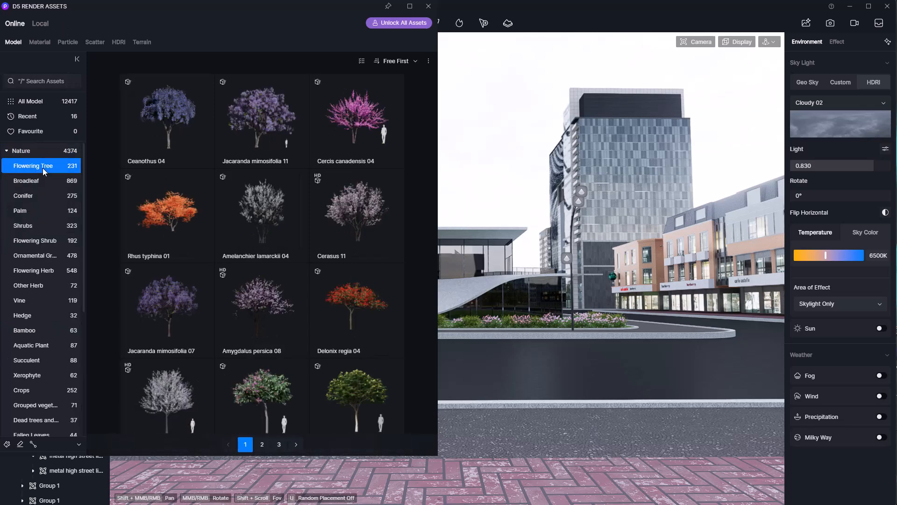
pyautogui.scroll(-1, 308, 350)
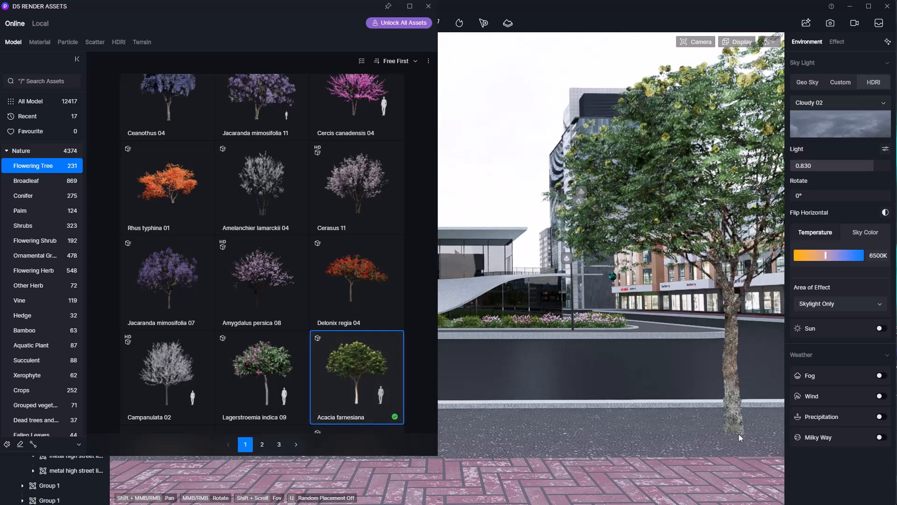
pyautogui.click(747, 441)
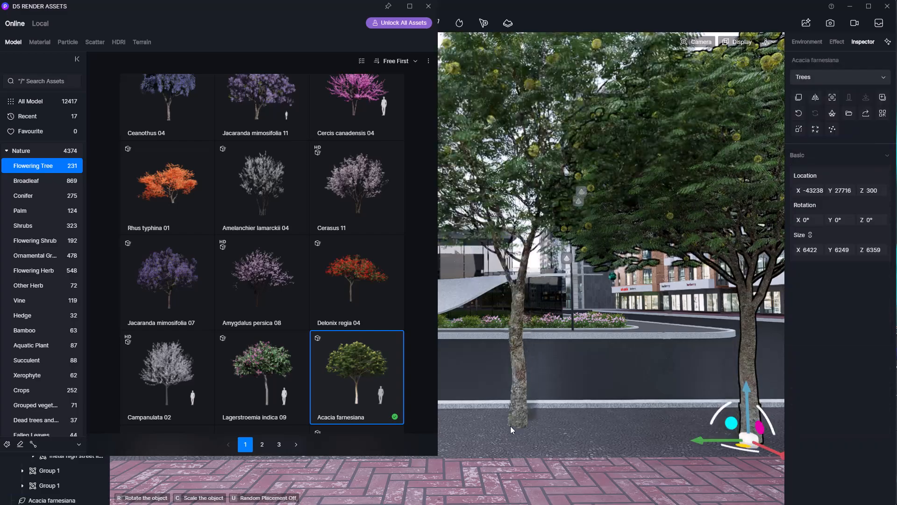
# Place a second Acacia farnesiana on the same pavement at about X -42793, Y 18769, and save the project
pyautogui.click(428, 7)
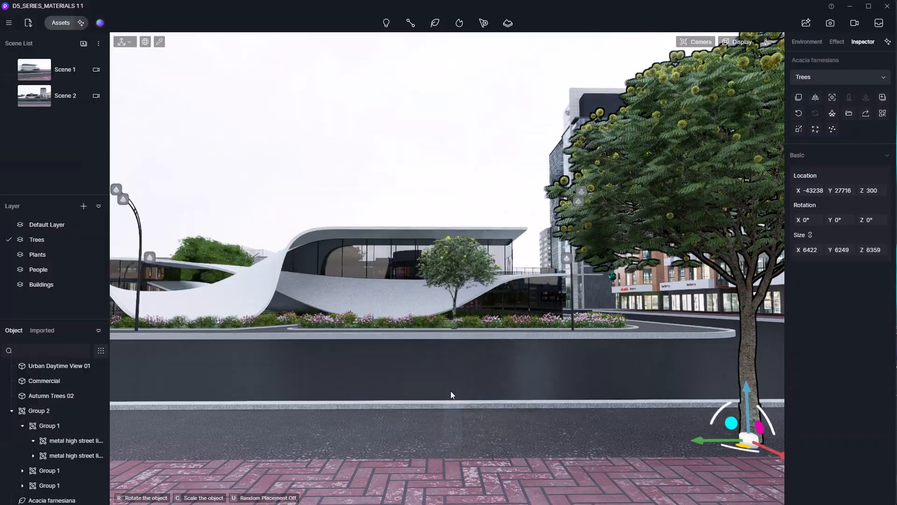
pyautogui.click(178, 440)
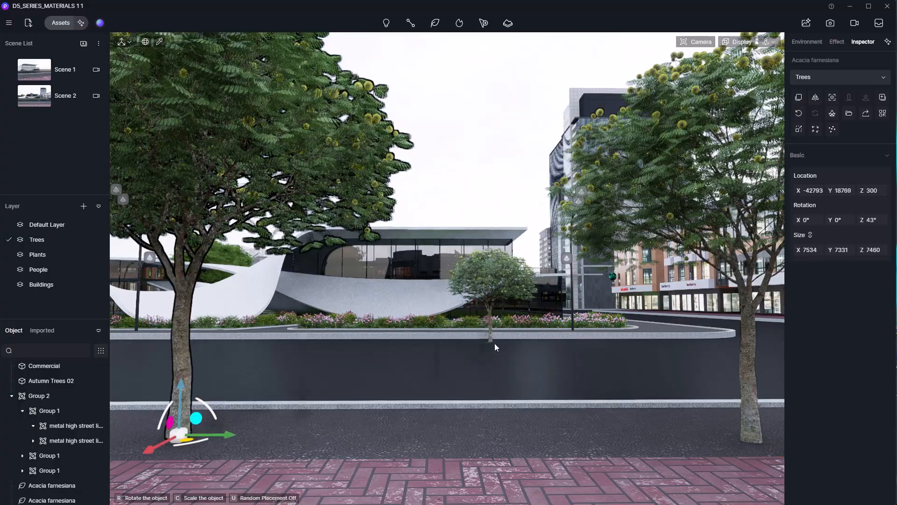
pyautogui.press('Escape')
pyautogui.hotkey('ctrl', 's')
# Place a Tube basic model on the pavement between the two acacias, at about X -41000, Y 21136
pyautogui.moveTo(280, 419); pyautogui.dragTo(229, 409, button='middle')
pyautogui.scroll(2, 164, 407)
pyautogui.scroll(1, 162, 407)
pyautogui.scroll(2, 230, 411)
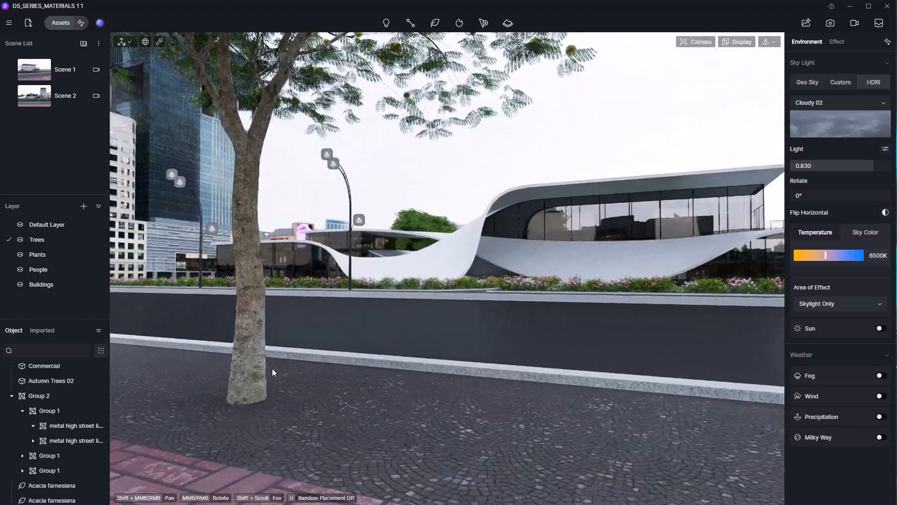
pyautogui.scroll(-2, 307, 383)
pyautogui.moveTo(307, 384); pyautogui.dragTo(233, 276, button='middle')
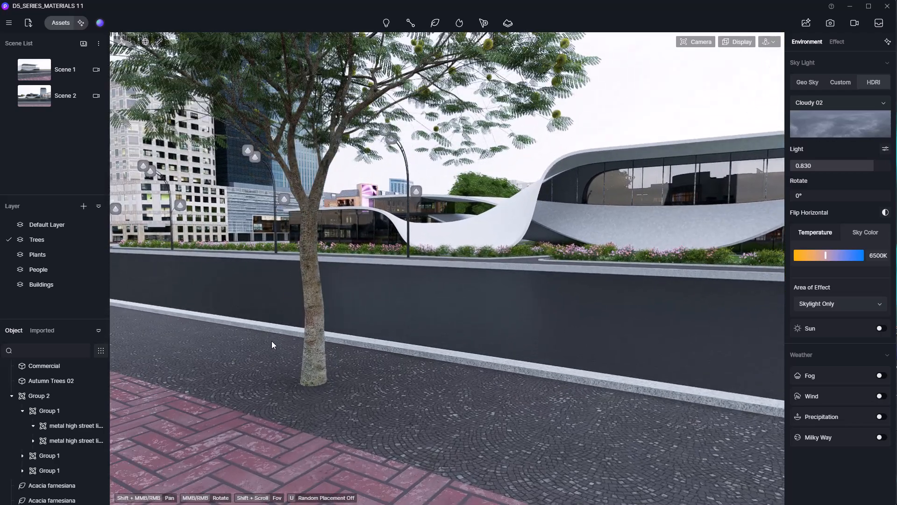
pyautogui.click(59, 22)
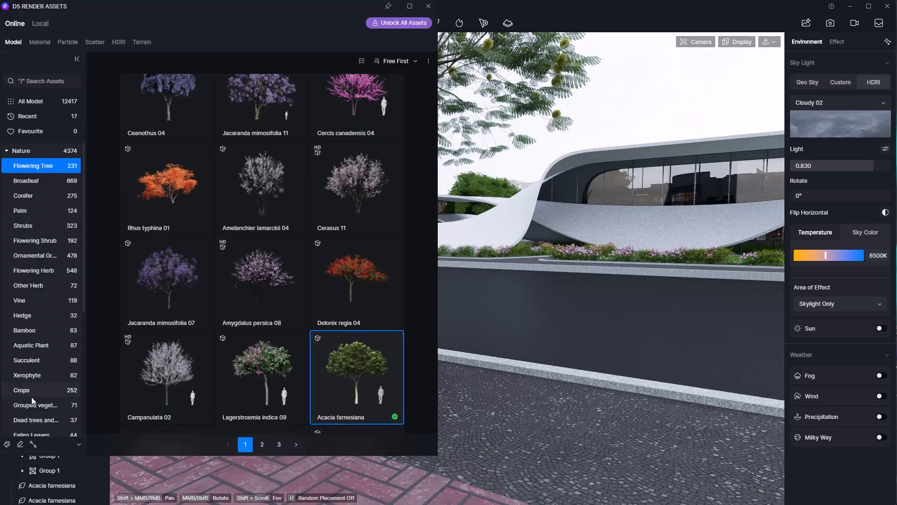
pyautogui.click(7, 150)
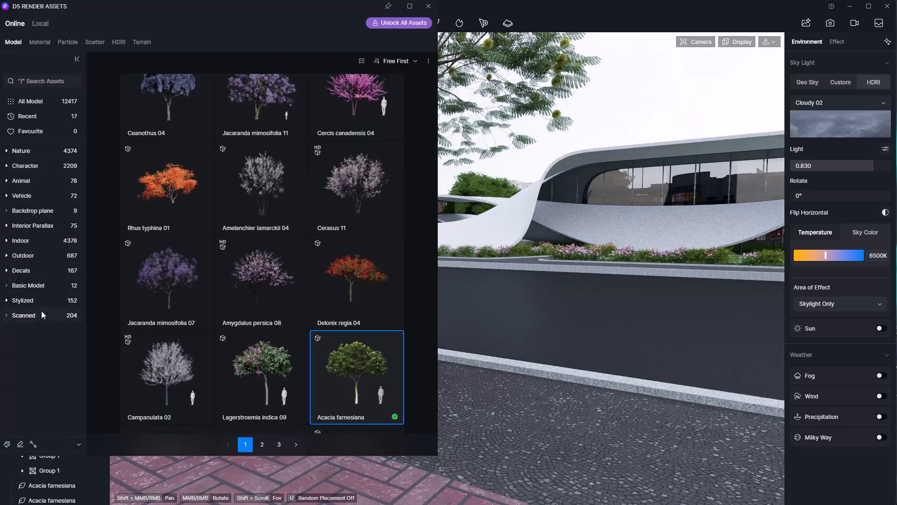
pyautogui.click(41, 285)
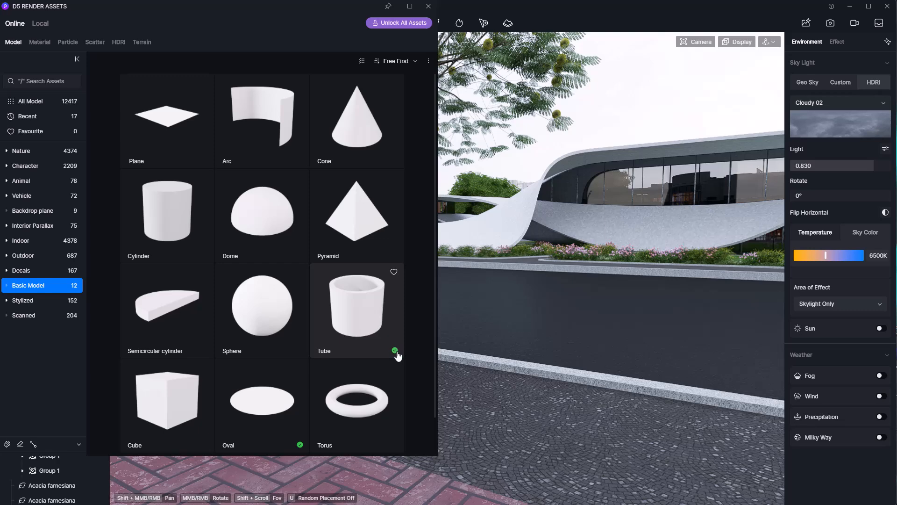
pyautogui.click(397, 356)
pyautogui.click(529, 370)
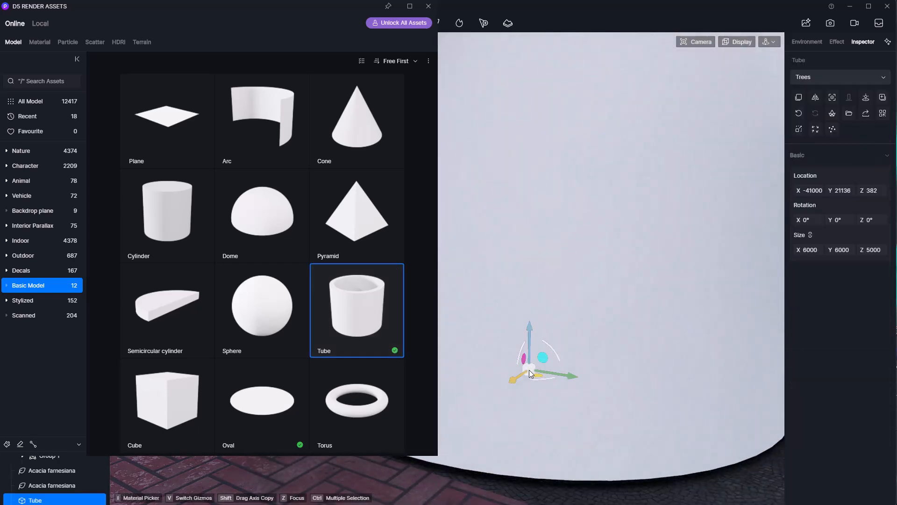
# Place an Oval basic model on the pavement at the foot of the second acacia, at about X -43124, Y 18377
pyautogui.scroll(-3, 522, 372)
pyautogui.moveTo(522, 372); pyautogui.dragTo(771, 406, button='middle')
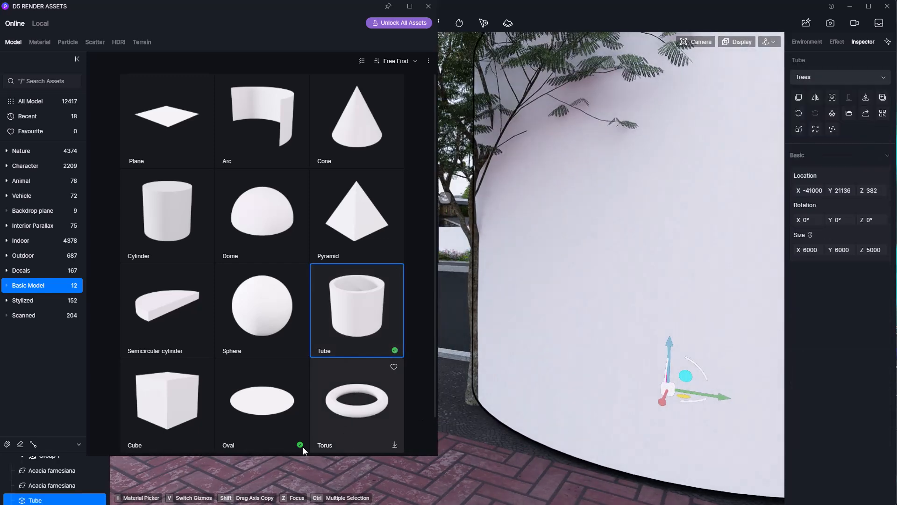
pyautogui.click(295, 441)
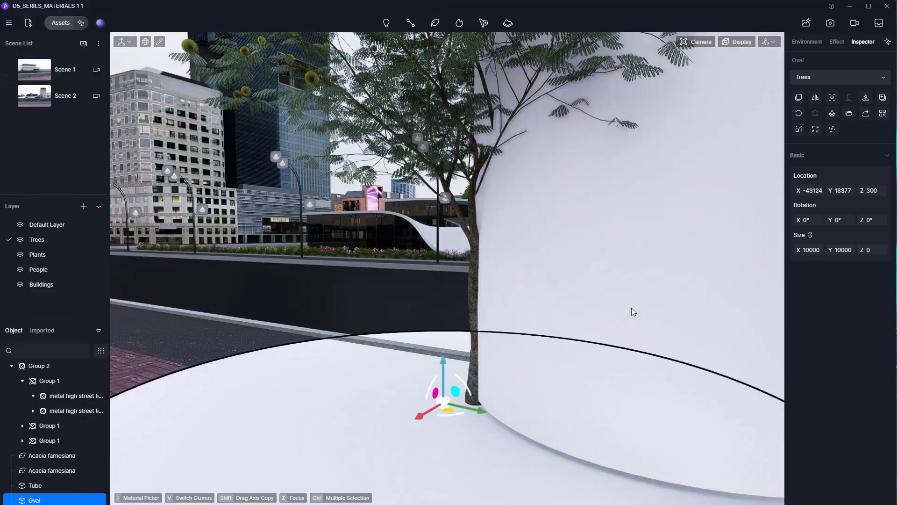
# Scale the tube down proportionally to about 1518 × 1518 × 1265
pyautogui.click(631, 307)
pyautogui.scroll(-3, 483, 316)
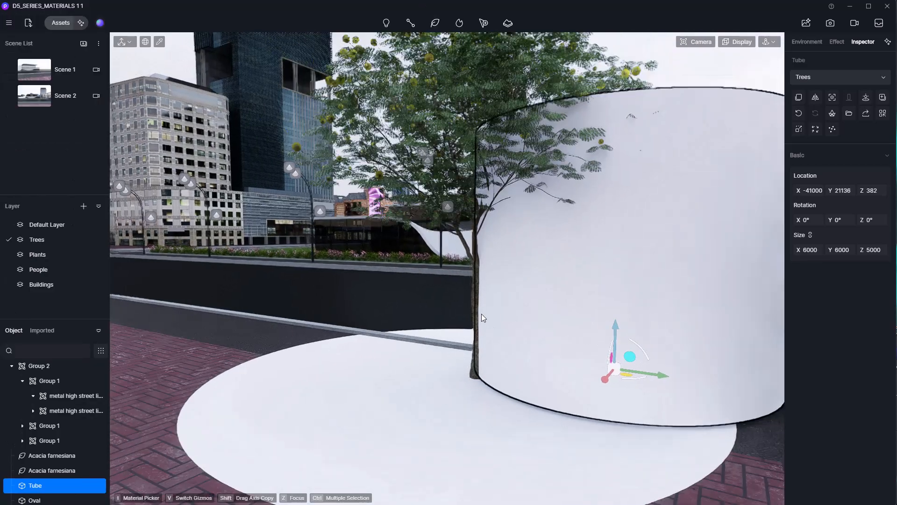
pyautogui.scroll(-2, 485, 317)
pyautogui.moveTo(493, 312); pyautogui.dragTo(411, 312, button='middle')
pyautogui.scroll(1, 521, 322)
pyautogui.moveTo(520, 322); pyautogui.dragTo(508, 338, button='middle')
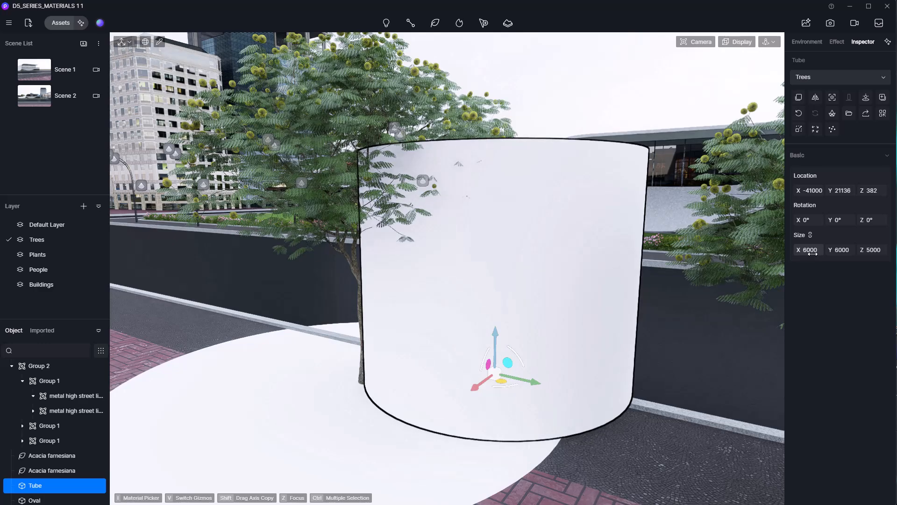
pyautogui.moveTo(810, 250); pyautogui.dragTo(720, 251)
pyautogui.scroll(5, 494, 380)
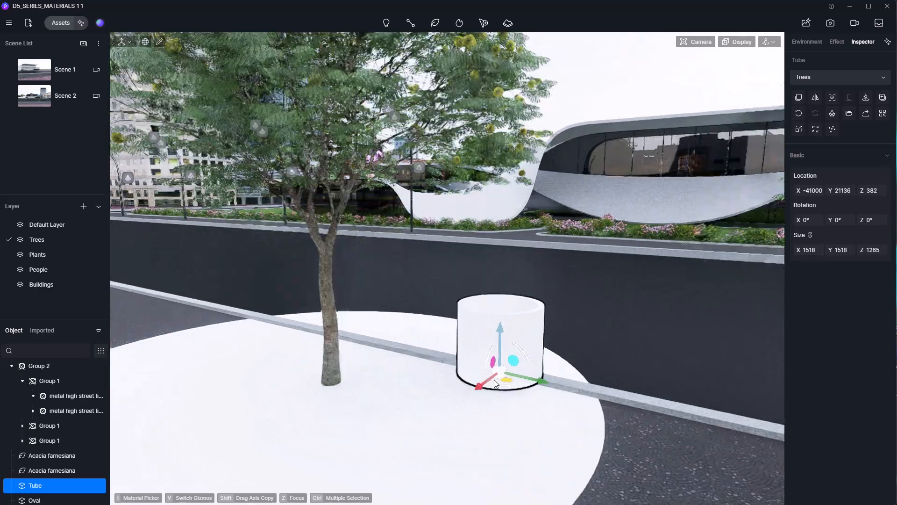
pyautogui.moveTo(495, 379); pyautogui.dragTo(562, 332, button='right')
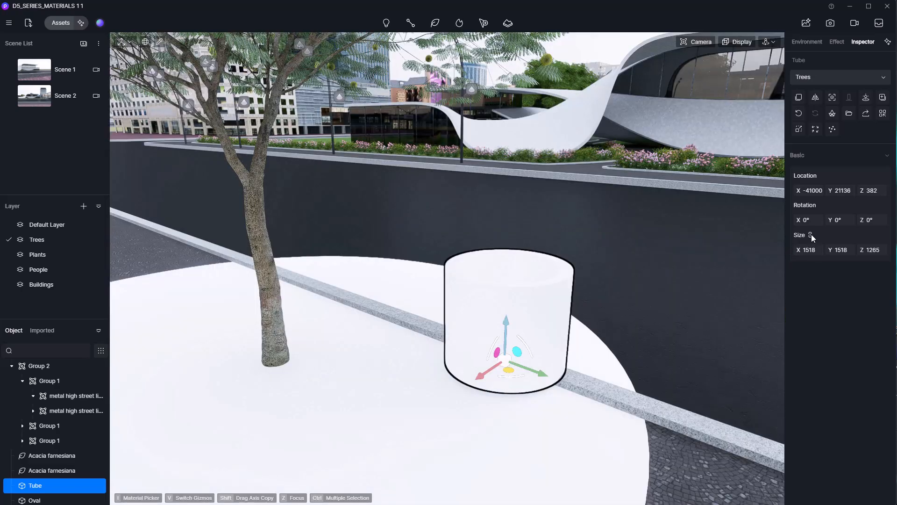
# Unlock the tube's size proportions, flatten its height to form a thin ring, and select the oval
pyautogui.click(810, 235)
pyautogui.moveTo(881, 251); pyautogui.dragTo(821, 251)
pyautogui.click(501, 304)
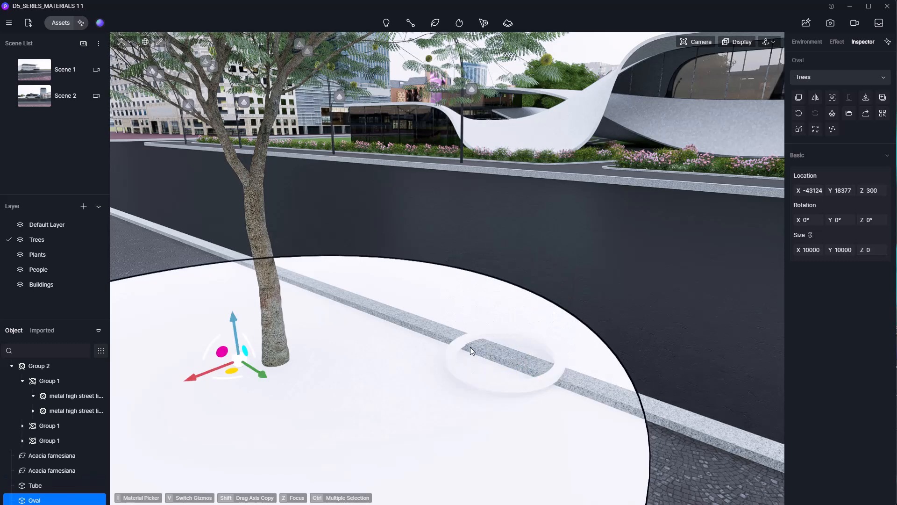
# Scale the oval proportionally to about 1713 × 1713 and center it under the second acacia's trunk, at about X -42805, Y 18737
pyautogui.scroll(-3, 507, 358)
pyautogui.moveTo(506, 358); pyautogui.dragTo(534, 312, button='middle')
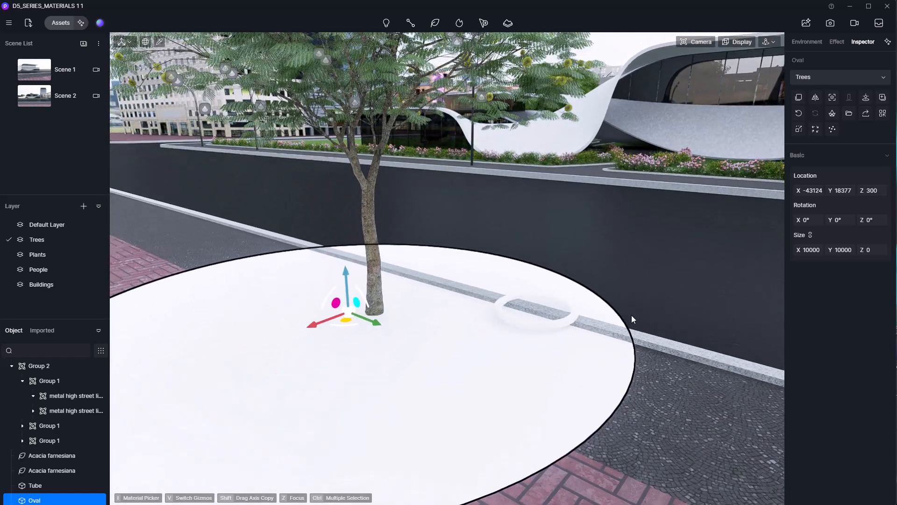
pyautogui.moveTo(811, 251); pyautogui.dragTo(796, 251)
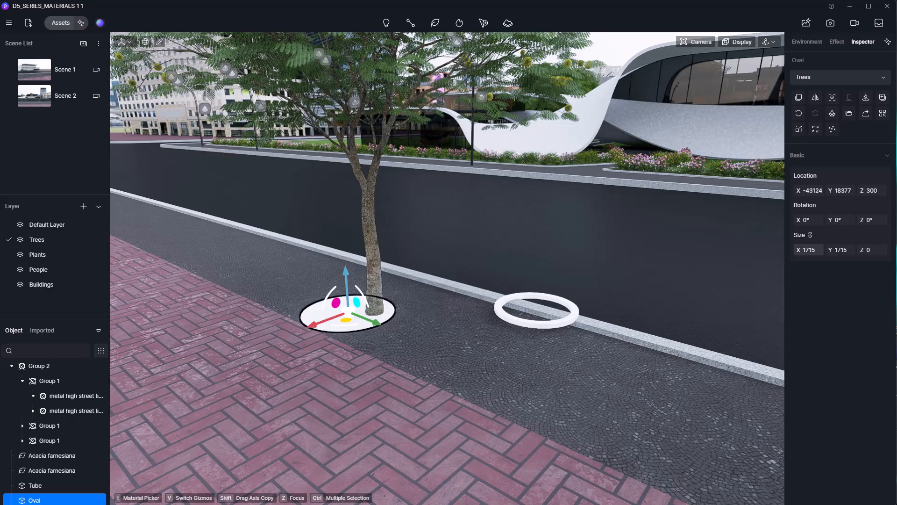
pyautogui.moveTo(351, 315); pyautogui.dragTo(373, 316)
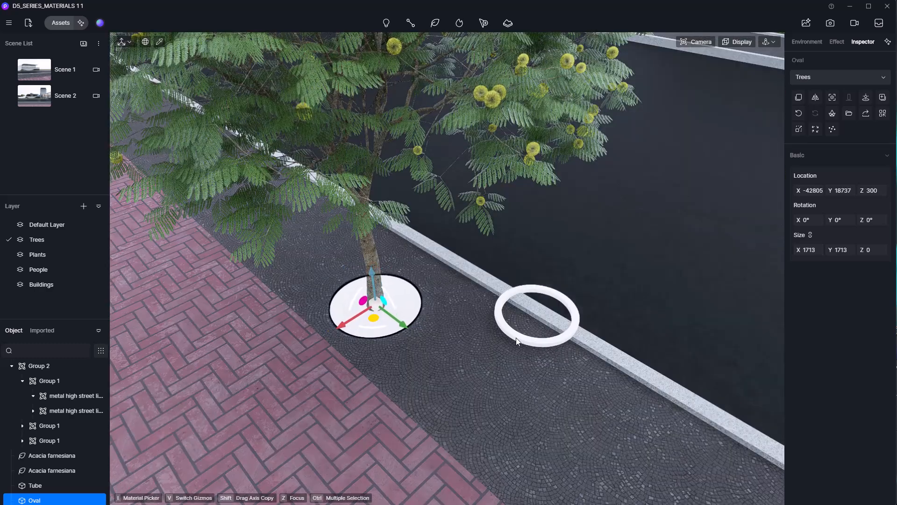
# Move the tube around the acacia trunk at about X -42825, Y 18790, lower it onto the pavement and increase its height
pyautogui.click(554, 332)
pyautogui.moveTo(554, 331); pyautogui.dragTo(544, 330)
pyautogui.press('z')
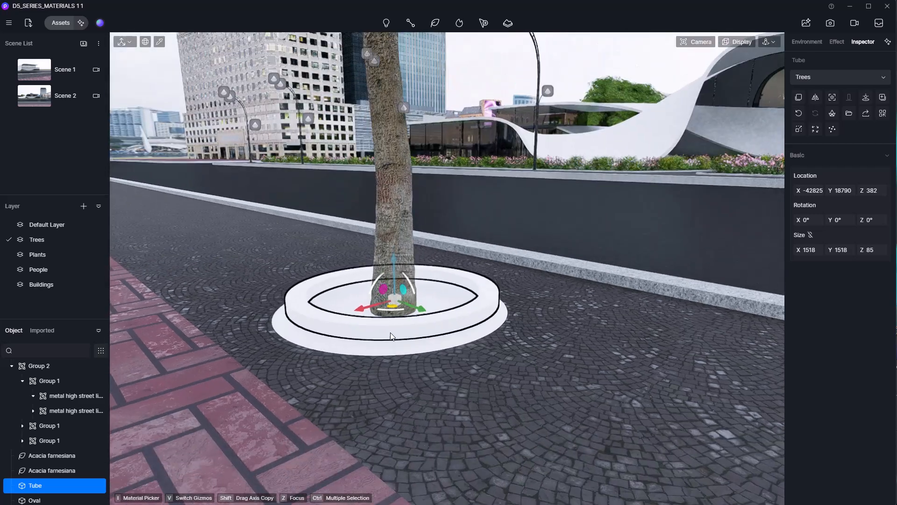
pyautogui.moveTo(391, 332); pyautogui.dragTo(383, 379, button='right')
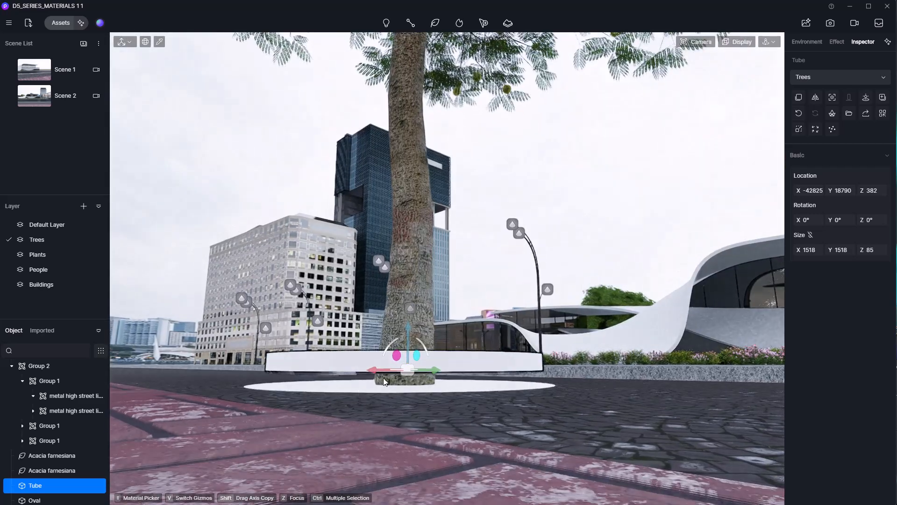
pyautogui.moveTo(408, 335); pyautogui.dragTo(404, 344)
pyautogui.moveTo(403, 348); pyautogui.dragTo(396, 306, button='right')
pyautogui.moveTo(865, 250); pyautogui.dragTo(888, 249)
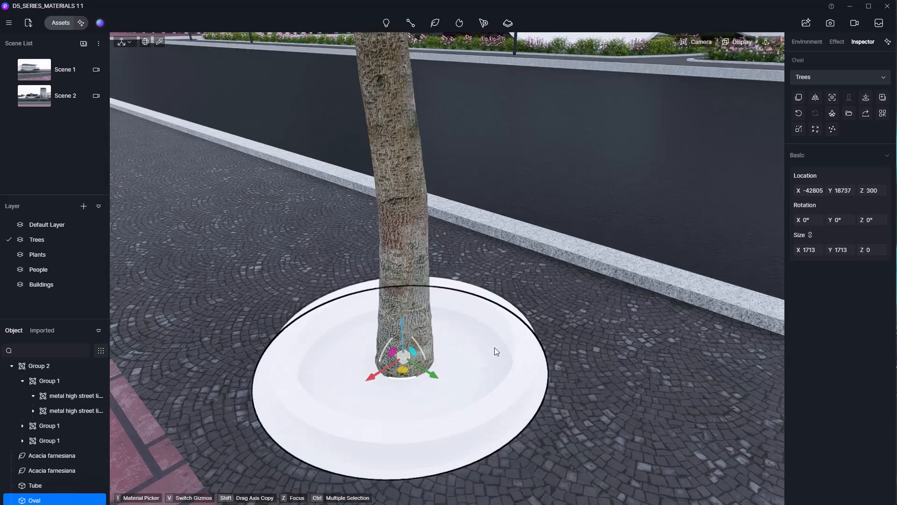
# Shrink the oval to about 1344 × 1344 and raise it inside the tube to about Z 424, centered on the trunk
pyautogui.moveTo(495, 347); pyautogui.dragTo(512, 341, button='middle')
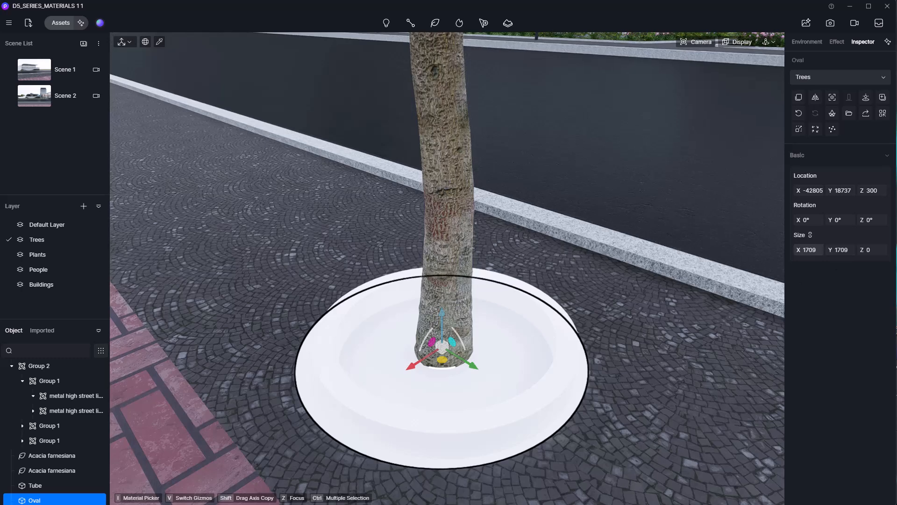
pyautogui.moveTo(809, 250); pyautogui.dragTo(774, 249)
pyautogui.moveTo(442, 360); pyautogui.dragTo(439, 361)
pyautogui.moveTo(428, 417); pyautogui.dragTo(432, 384, button='right')
pyautogui.moveTo(441, 325); pyautogui.dragTo(439, 300)
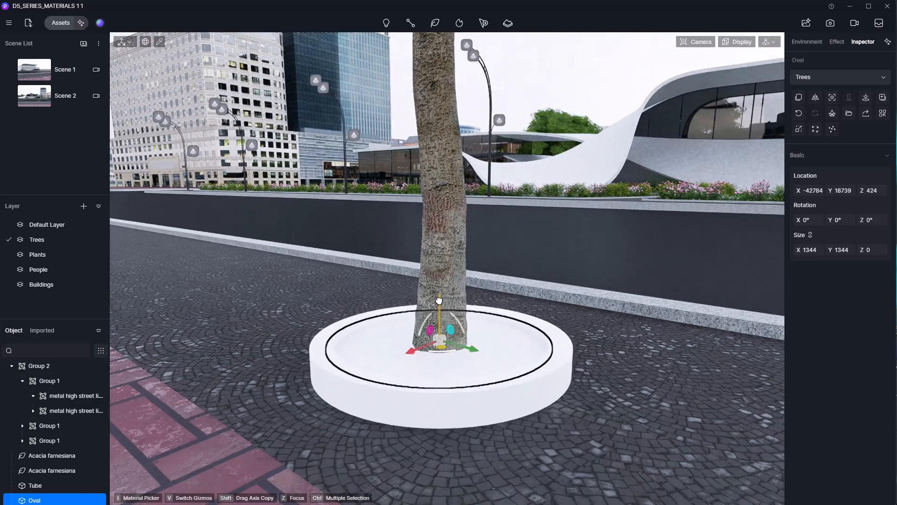
pyautogui.click(590, 353)
pyautogui.moveTo(538, 348); pyautogui.dragTo(520, 373, button='right')
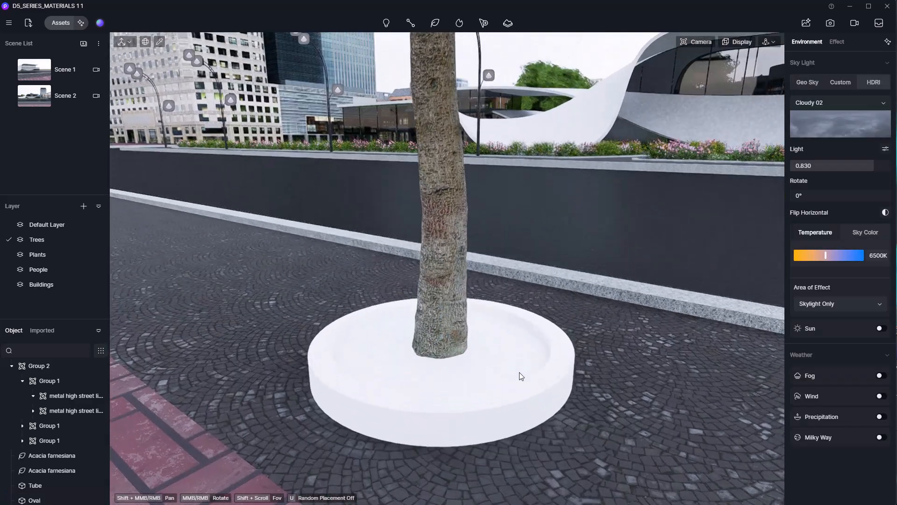
# Enlarge the oval and tube together proportionally until the tube measures about 1850 × 1850 × 208
pyautogui.click(498, 372)
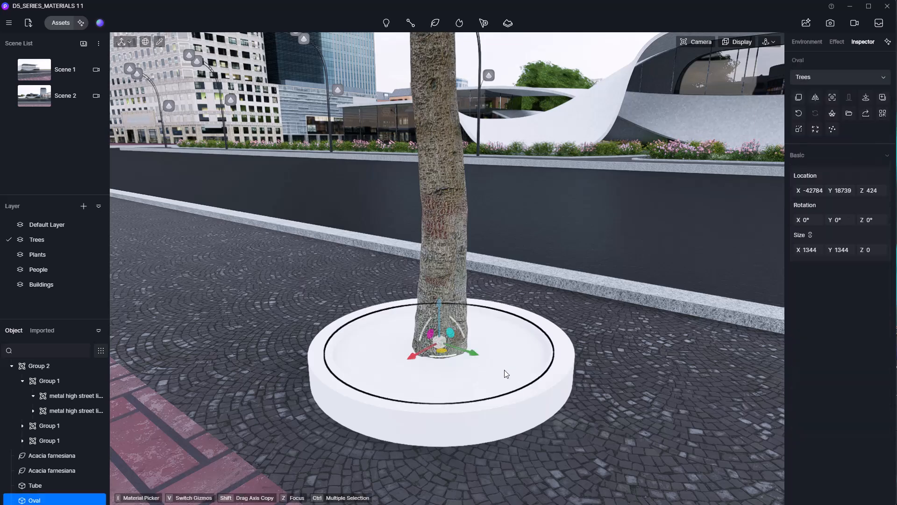
pyautogui.keyDown('ctrl'); pyautogui.click(546, 407); pyautogui.keyUp('ctrl')
pyautogui.scroll(5, 514, 352)
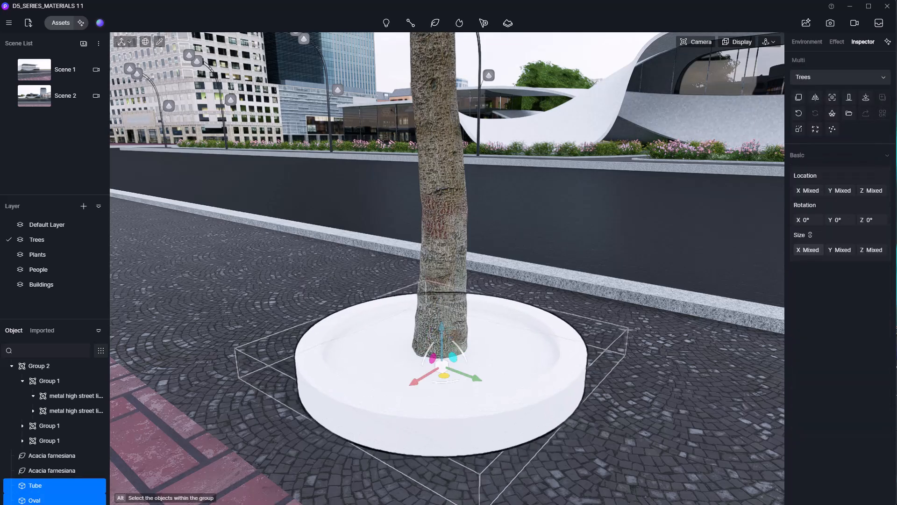
pyautogui.click(514, 352)
pyautogui.click(584, 401)
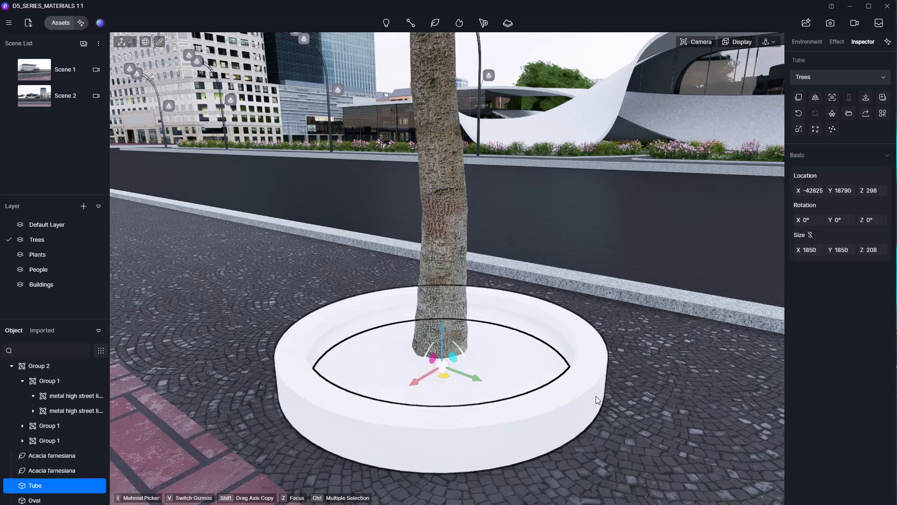
pyautogui.moveTo(596, 396); pyautogui.dragTo(587, 394, button='right')
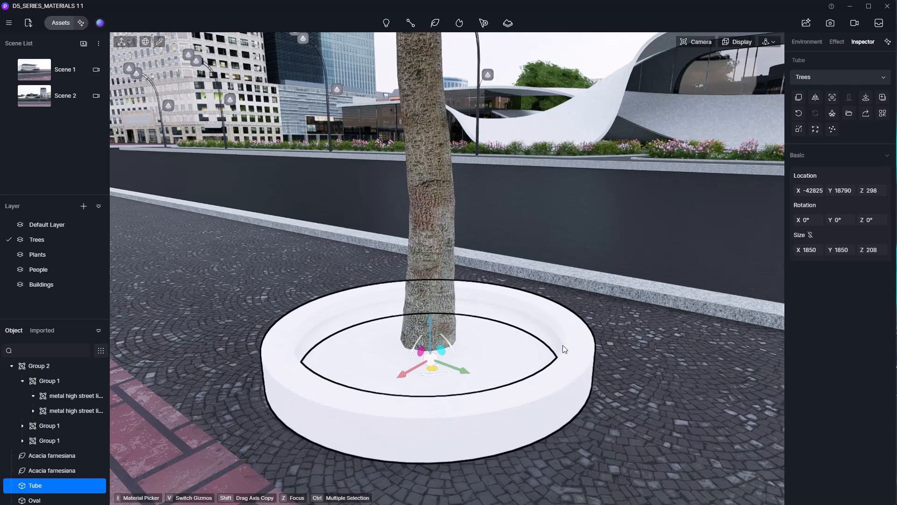
# Apply the Lightweight Concrete material from the online concrete materials to the tube
pyautogui.click(61, 23)
pyautogui.click(37, 41)
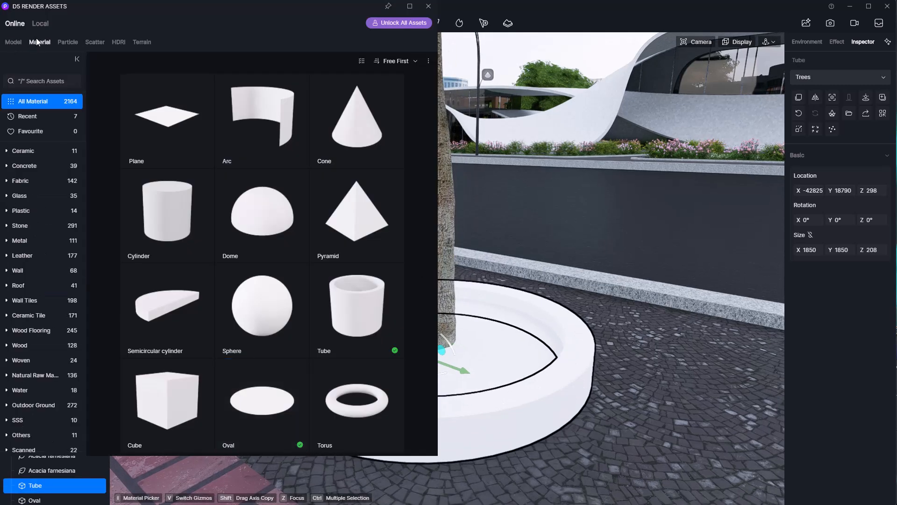
pyautogui.click(35, 164)
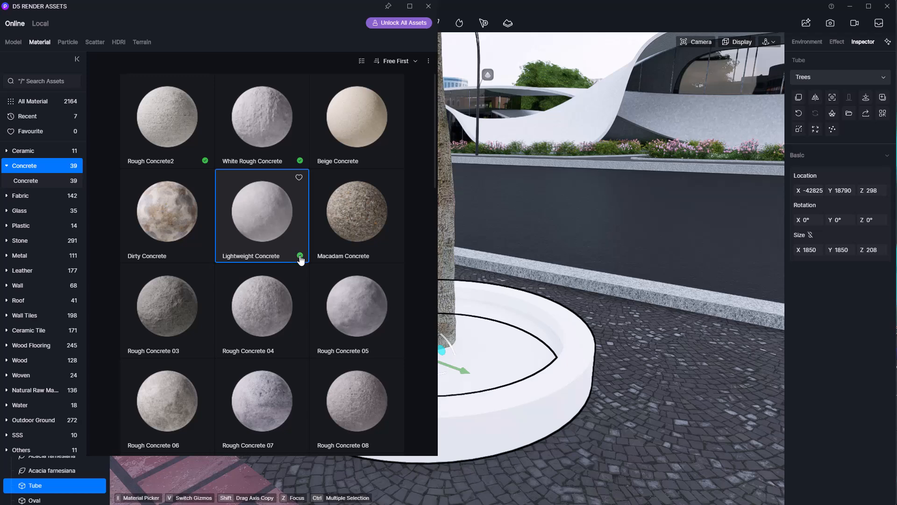
pyautogui.moveTo(301, 260); pyautogui.dragTo(527, 355)
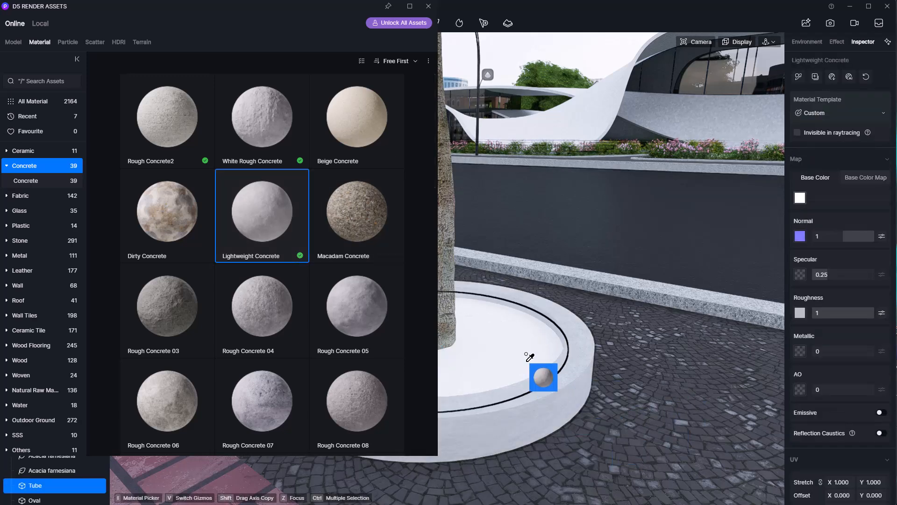
pyautogui.moveTo(526, 355); pyautogui.dragTo(470, 340, button='middle')
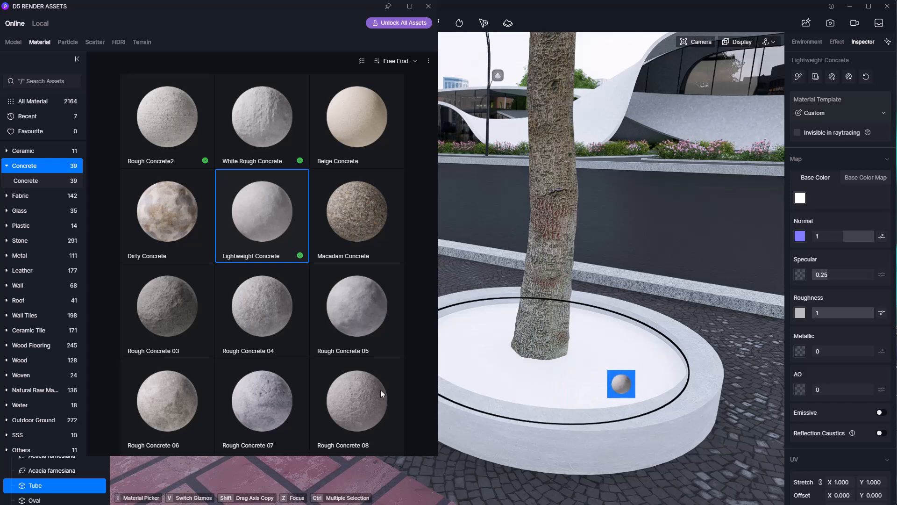
# Apply the Black Gravel Ground material from the outdoor ground materials to the oval inside the planter ring
pyautogui.click(45, 419)
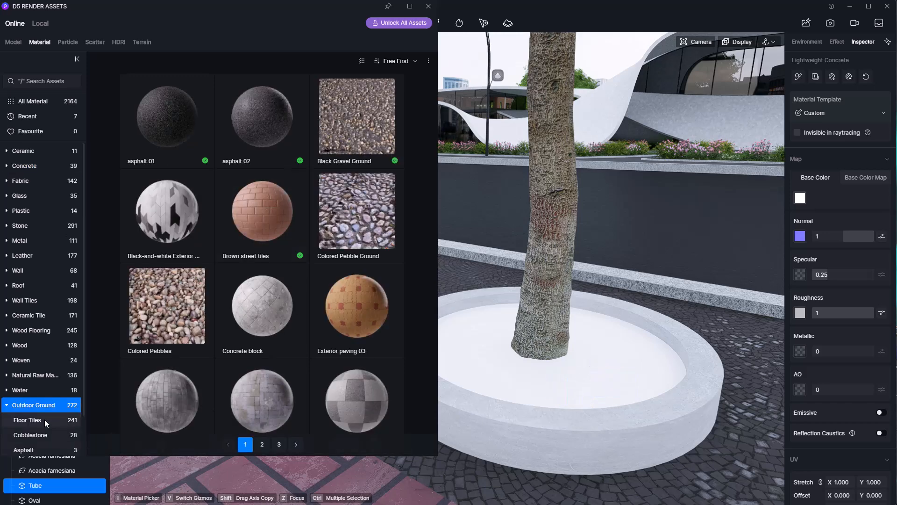
pyautogui.scroll(-2, 44, 419)
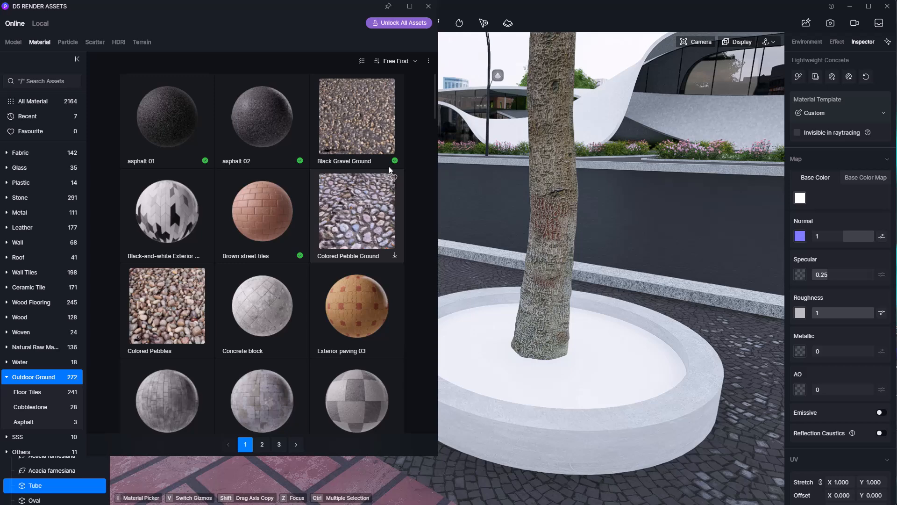
pyautogui.moveTo(389, 171); pyautogui.dragTo(518, 370)
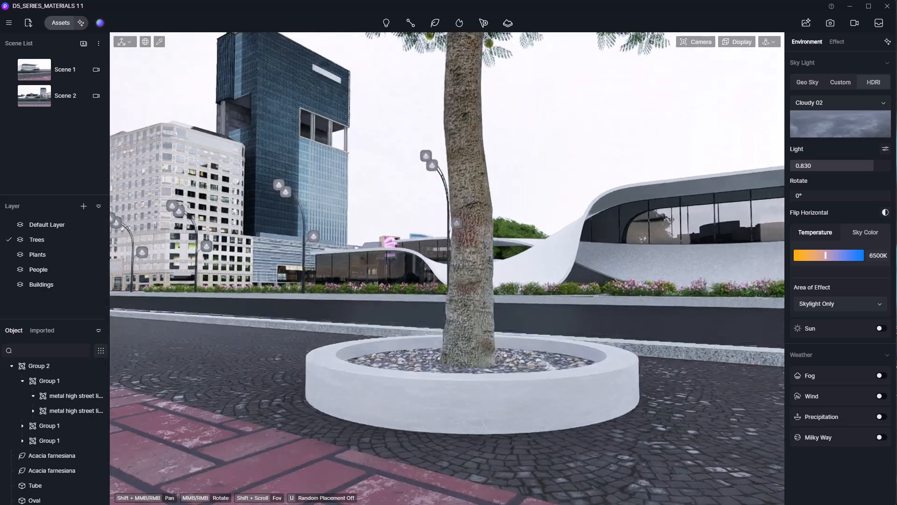
# Group the gravel oval and the concrete tube into one planter object
pyautogui.moveTo(523, 355); pyautogui.dragTo(523, 384, button='middle')
pyautogui.click(523, 378)
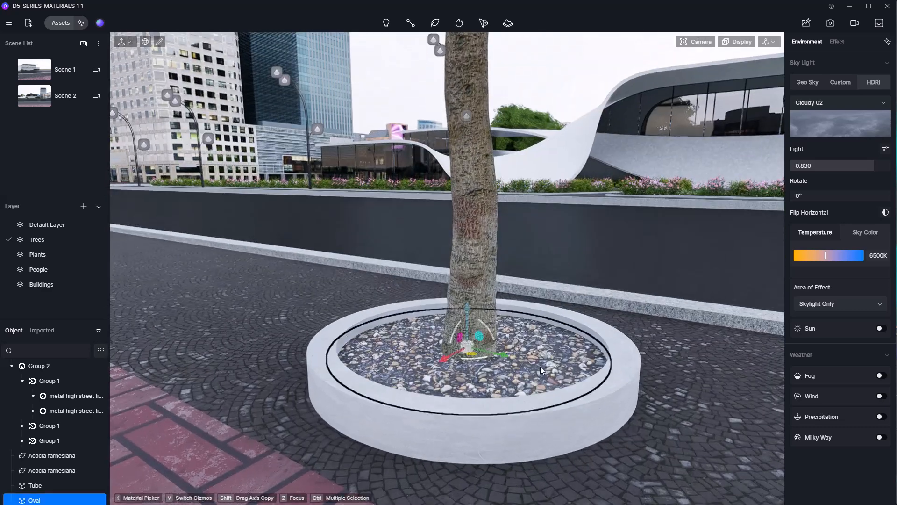
pyautogui.keyDown('ctrl'); pyautogui.click(573, 424); pyautogui.keyUp('ctrl')
pyautogui.moveTo(572, 424); pyautogui.dragTo(572, 435, button='middle')
pyautogui.moveTo(510, 357); pyautogui.dragTo(506, 372, button='middle')
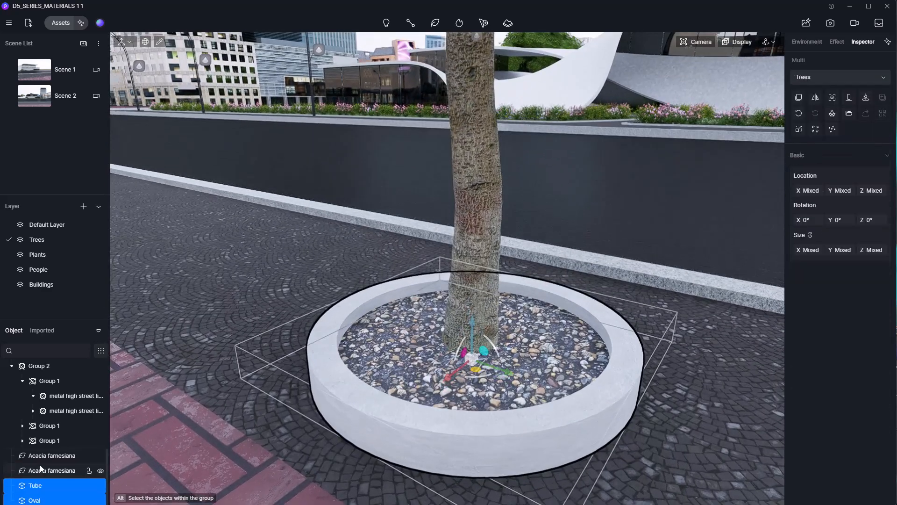
pyautogui.scroll(-1, 40, 466)
pyautogui.rightClick(49, 486)
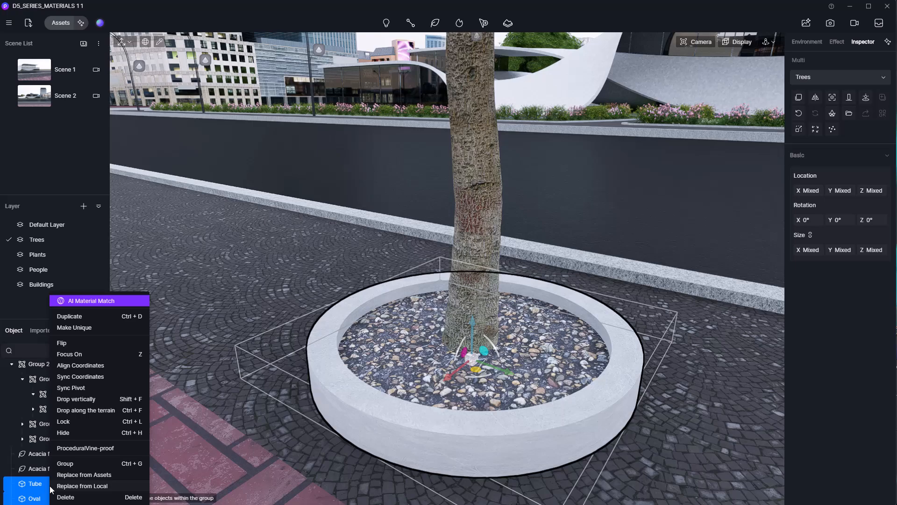
pyautogui.click(66, 464)
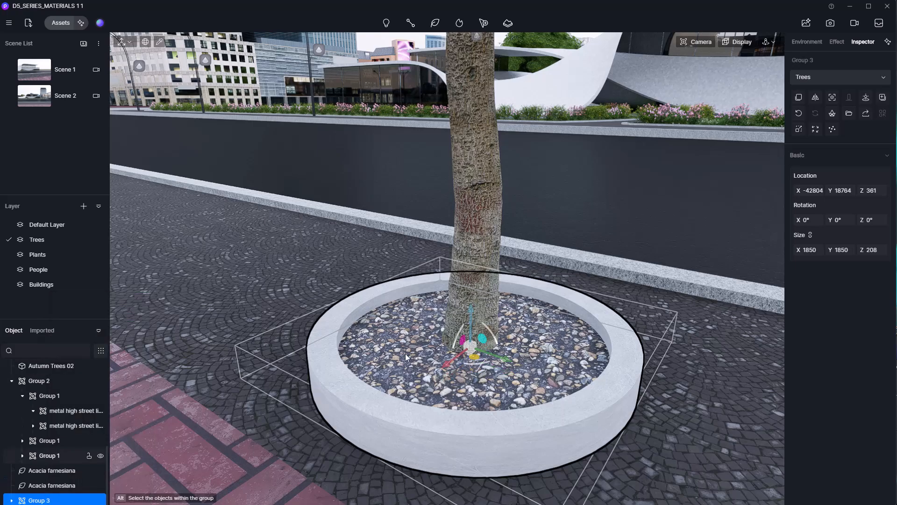
# Copy the planter group to the other acacia at about X -42804, Y 27803, and shift that tree into the ring's center
pyautogui.scroll(-8, 337, 289)
pyautogui.moveTo(337, 288); pyautogui.dragTo(364, 315, button='right')
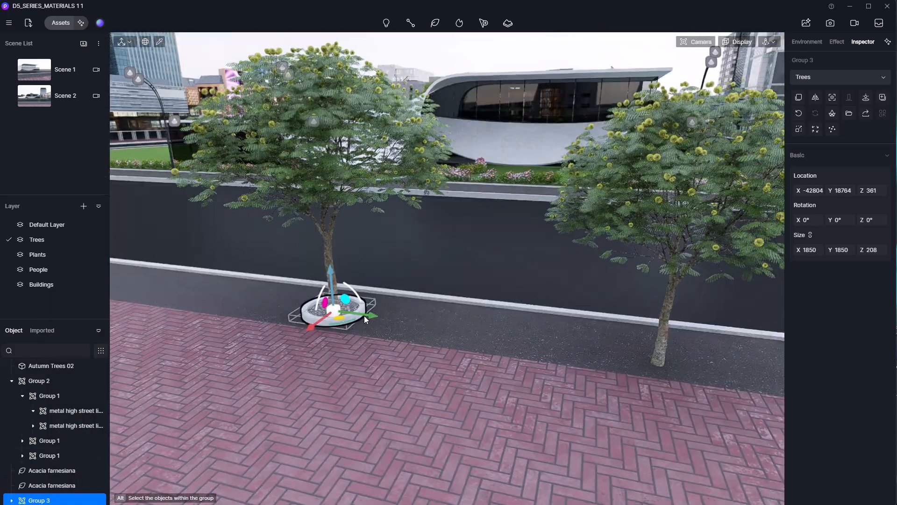
pyautogui.moveTo(371, 315); pyautogui.dragTo(685, 367)
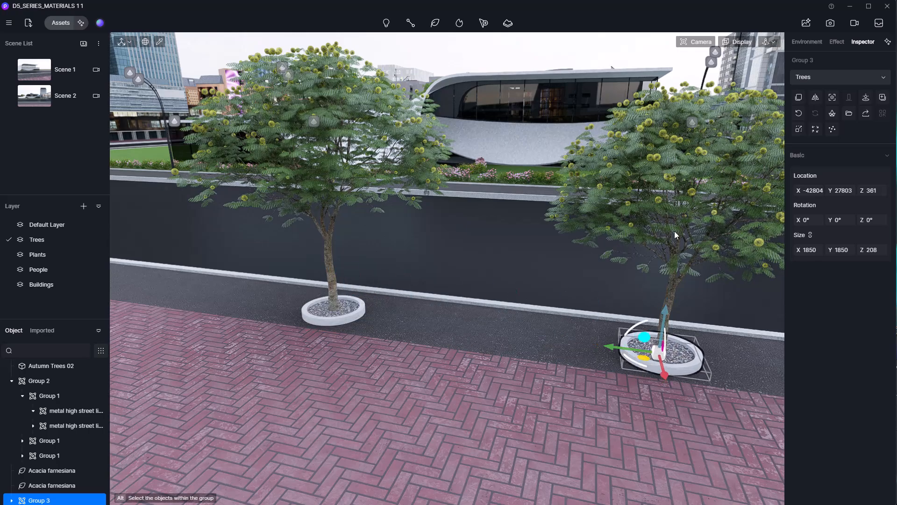
pyautogui.moveTo(624, 321); pyautogui.dragTo(460, 367, button='right')
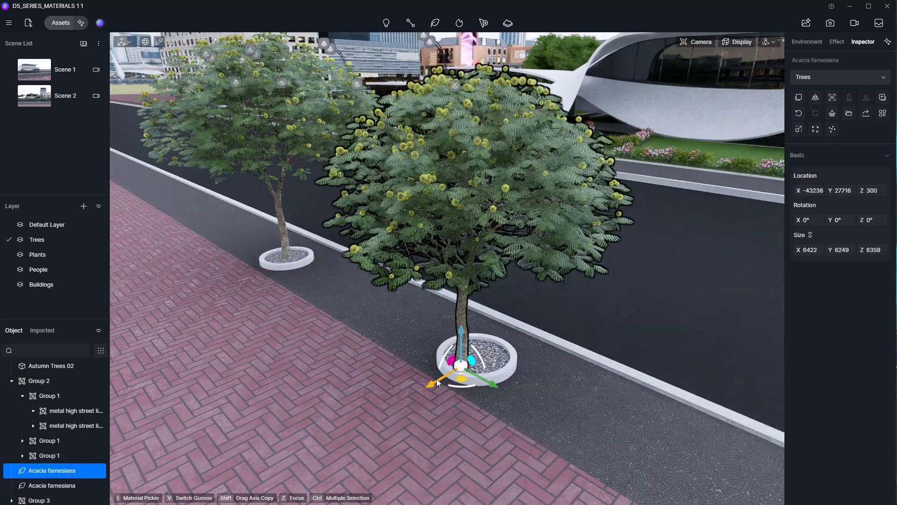
pyautogui.moveTo(436, 378); pyautogui.dragTo(457, 369)
pyautogui.moveTo(467, 365); pyautogui.dragTo(602, 346, button='right')
# Select the original planter group with its acacia and copy the pair three times along the pavement to extend the tree row
pyautogui.click(384, 356)
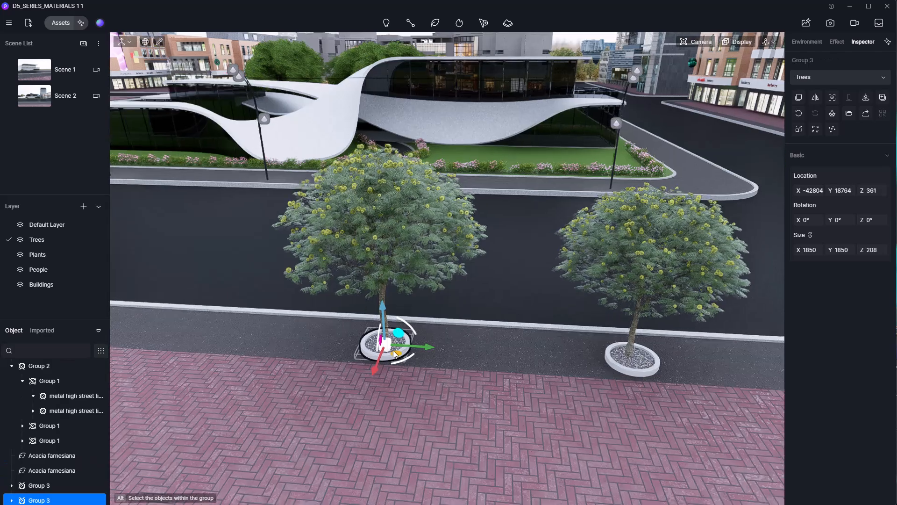
pyautogui.scroll(2, 385, 344)
pyautogui.keyDown('ctrl'); pyautogui.click(380, 265); pyautogui.keyUp('ctrl')
pyautogui.keyDown('ctrl'); pyautogui.click(379, 265); pyautogui.keyUp('ctrl')
pyautogui.scroll(-5, 503, 368)
pyautogui.moveTo(503, 369); pyautogui.dragTo(584, 391, button='middle')
pyautogui.keyDown('shift'); pyautogui.moveTo(524, 375); pyautogui.dragTo(343, 366); pyautogui.keyUp('shift')
pyautogui.scroll(-5, 441, 380)
pyautogui.moveTo(361, 388); pyautogui.dragTo(452, 392, button='middle')
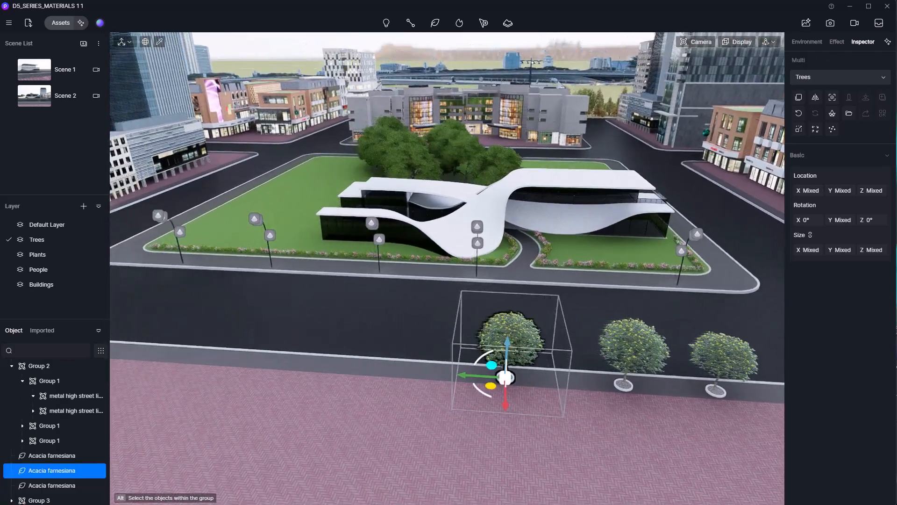
pyautogui.moveTo(453, 391); pyautogui.dragTo(463, 403, button='right')
pyautogui.keyDown('shift'); pyautogui.moveTo(463, 372); pyautogui.dragTo(328, 365); pyautogui.keyUp('shift')
pyautogui.keyDown('shift'); pyautogui.moveTo(416, 368); pyautogui.dragTo(292, 364); pyautogui.keyUp('shift')
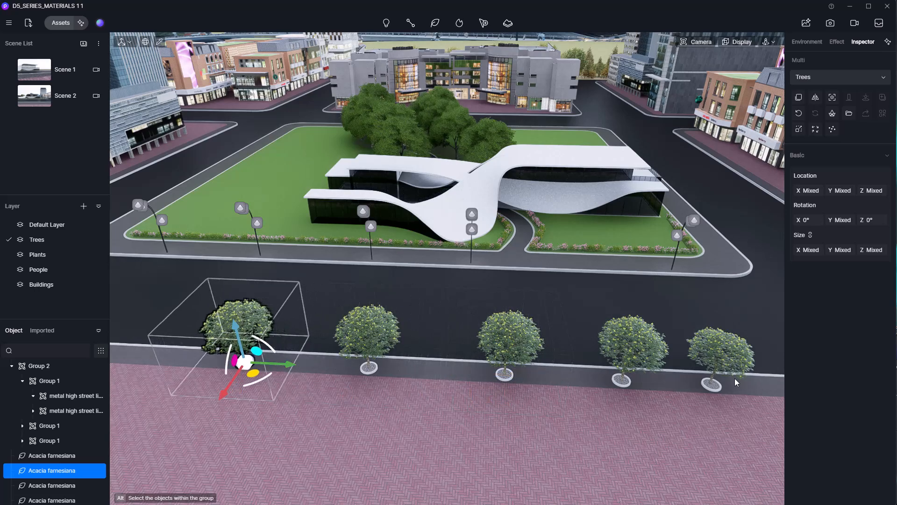
# Return to the Scene 2 view, clear the selection and examine how the new trees frame the building
pyautogui.click(65, 95)
pyautogui.moveTo(556, 296); pyautogui.dragTo(421, 368, button='right')
pyautogui.press('Escape')
pyautogui.scroll(-2, 486, 366)
pyautogui.scroll(4, 431, 377)
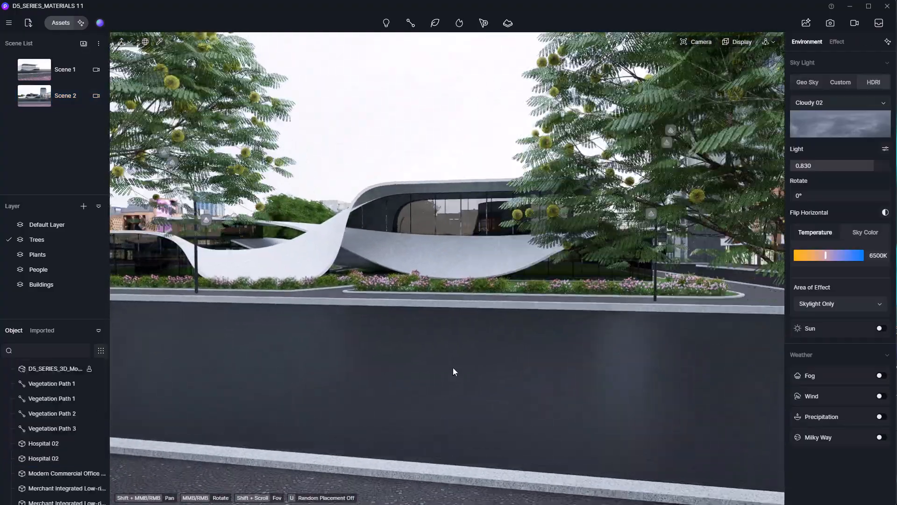
# Place the Pedestrian crossing sign 02 road decal on the asphalt at about X -24449, Y 25617
pyautogui.click(42, 23)
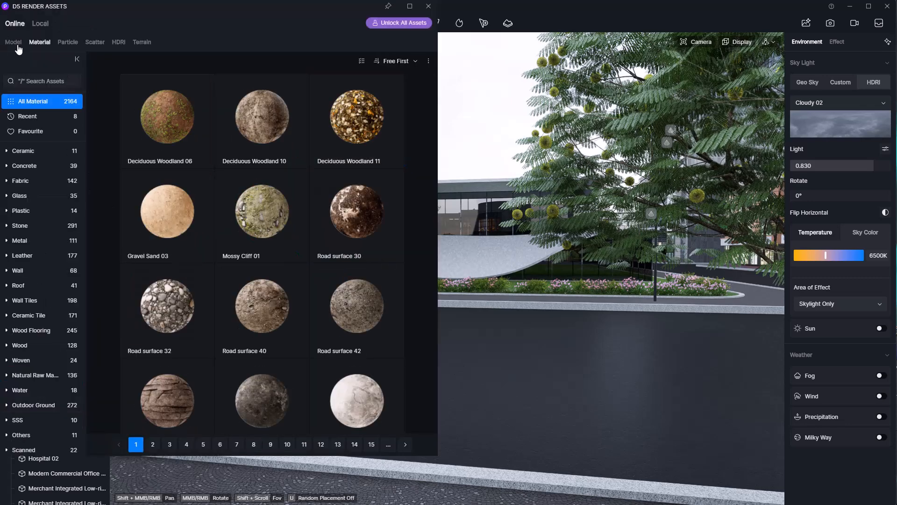
pyautogui.click(16, 44)
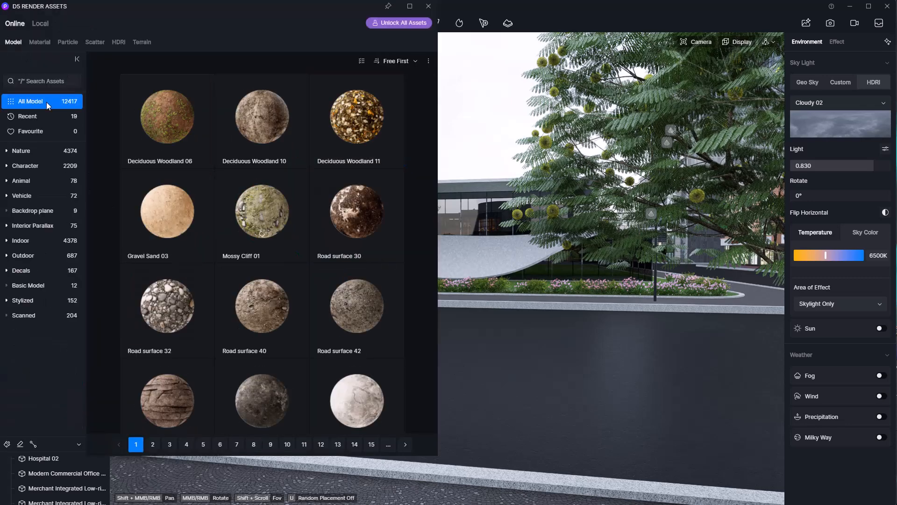
pyautogui.click(33, 271)
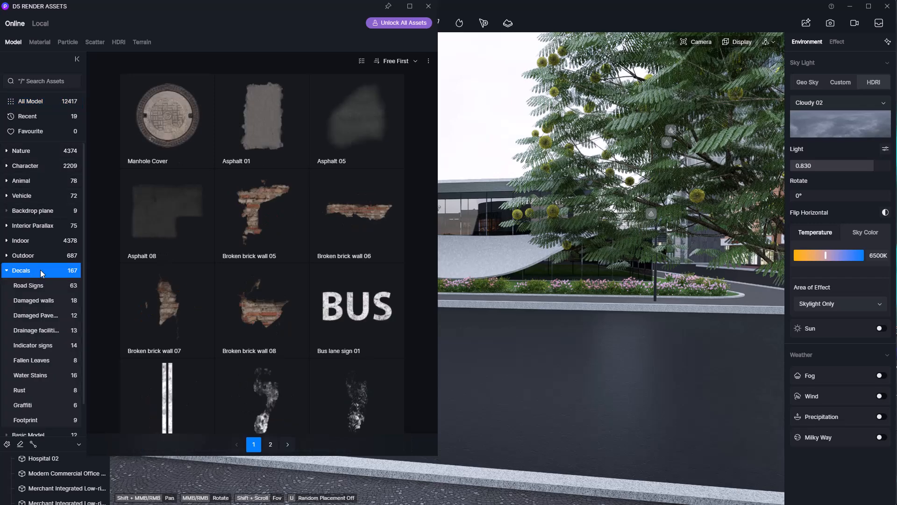
pyautogui.click(42, 286)
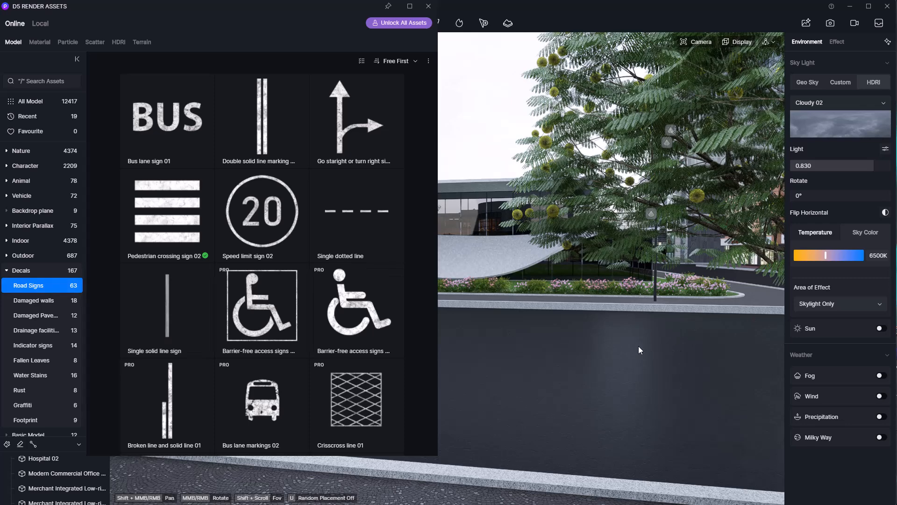
pyautogui.click(206, 260)
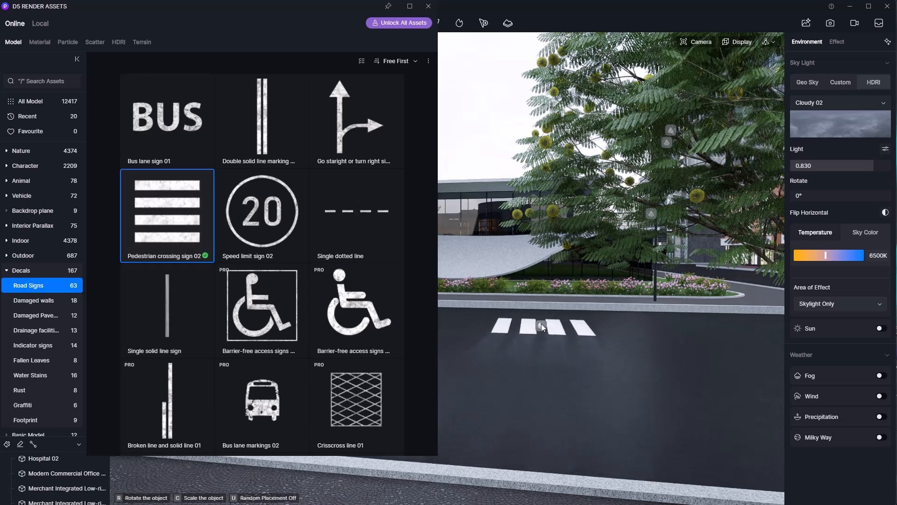
pyautogui.click(541, 323)
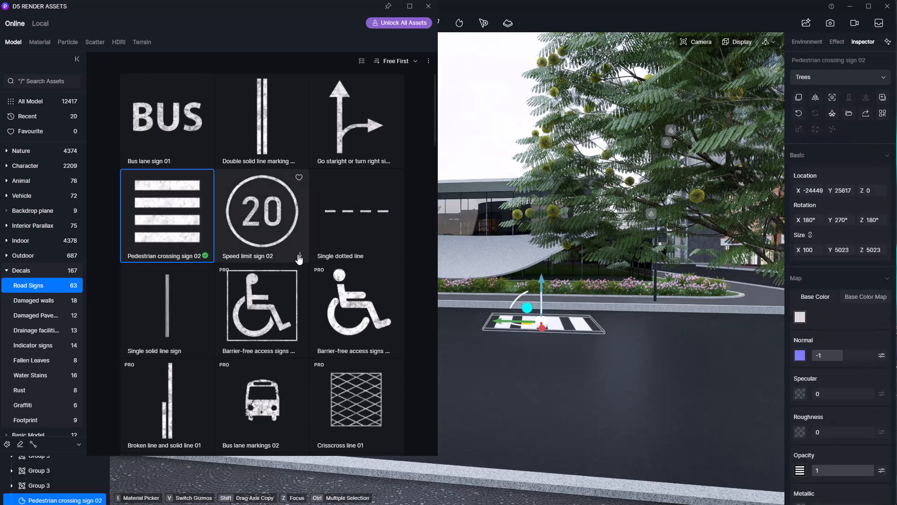
# Download the Speed limit sign 02 and Double solid line marking 01 decals and place both on the road near the crossing
pyautogui.click(300, 256)
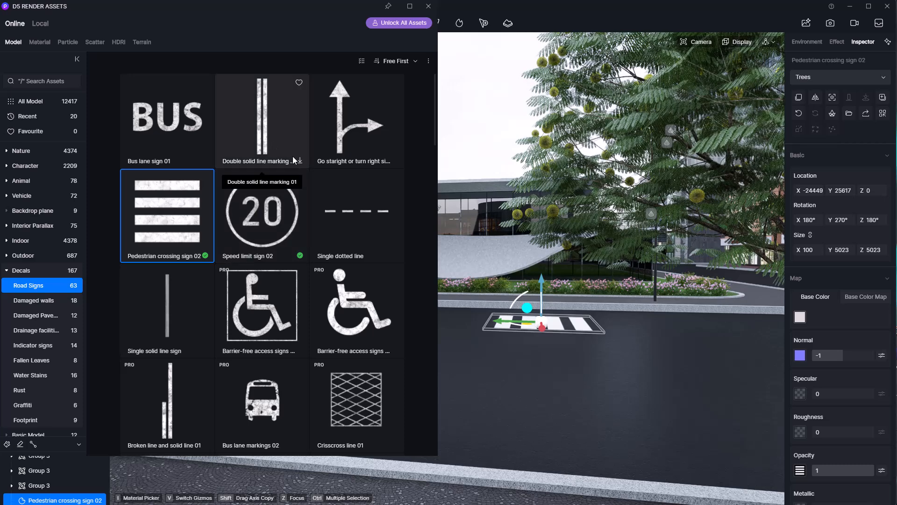
pyautogui.click(300, 161)
pyautogui.click(300, 162)
pyautogui.click(656, 347)
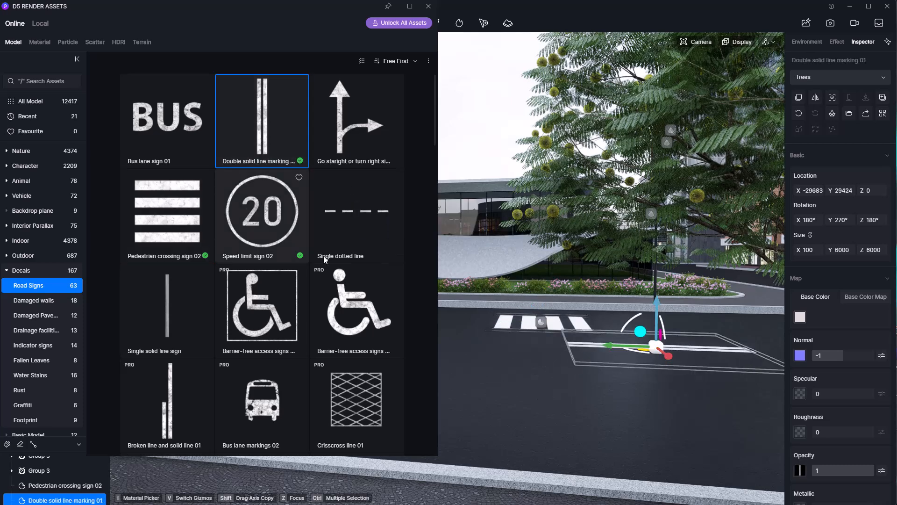
pyautogui.click(294, 224)
pyautogui.click(489, 357)
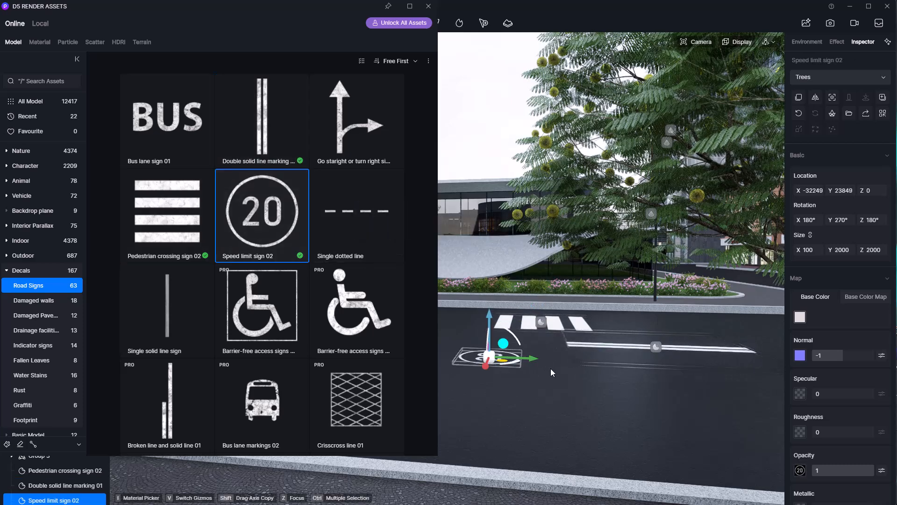
# Rotate the crossing decal to Z 90° and copy the decals into a full-width crosswalk and a long double center line
pyautogui.click(428, 6)
pyautogui.click(528, 341)
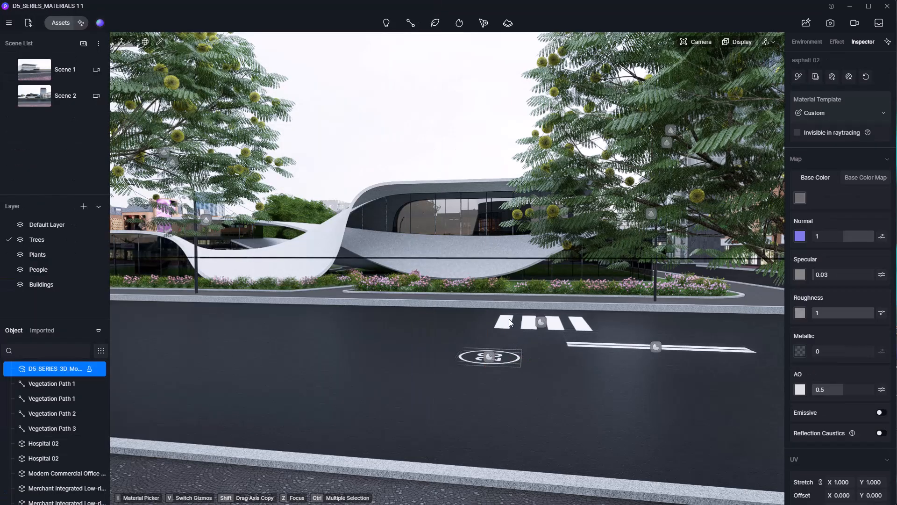
pyautogui.press('Escape')
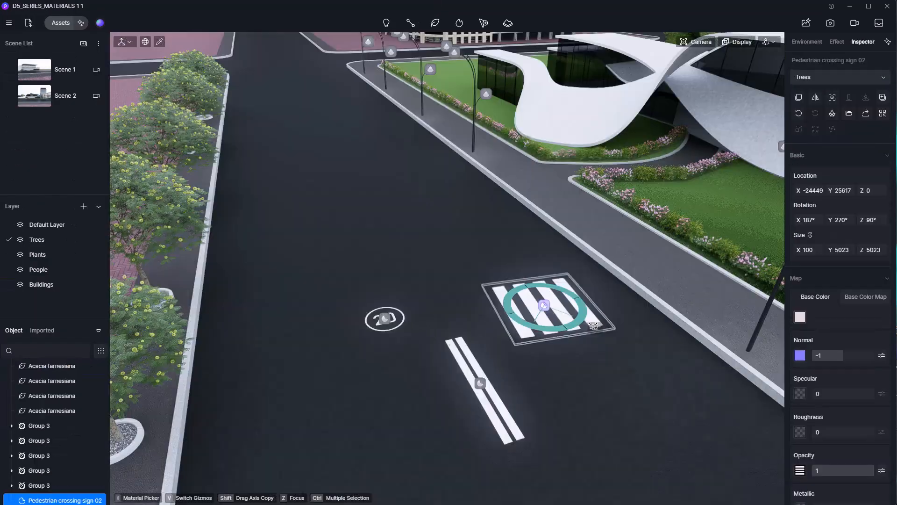
pyautogui.moveTo(587, 323); pyautogui.dragTo(594, 321)
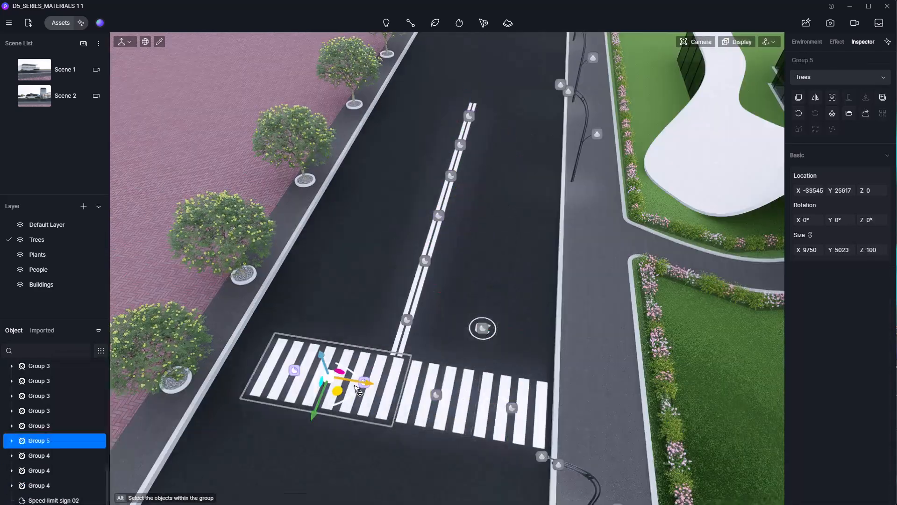
pyautogui.click(484, 328)
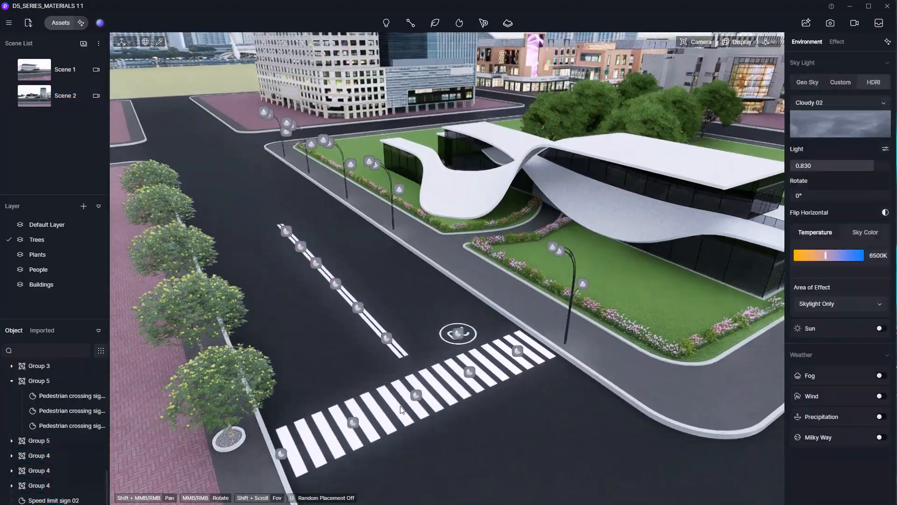
# Frame the building at street level with the crosswalk and a planter tree in the foreground, and save the view as Scene 3
pyautogui.scroll(-5, 400, 406)
pyautogui.moveTo(400, 405); pyautogui.dragTo(495, 346, button='middle')
pyautogui.moveTo(250, 405); pyautogui.dragTo(472, 322, button='middle')
pyautogui.scroll(4, 309, 441)
pyautogui.moveTo(309, 441); pyautogui.dragTo(382, 368, button='middle')
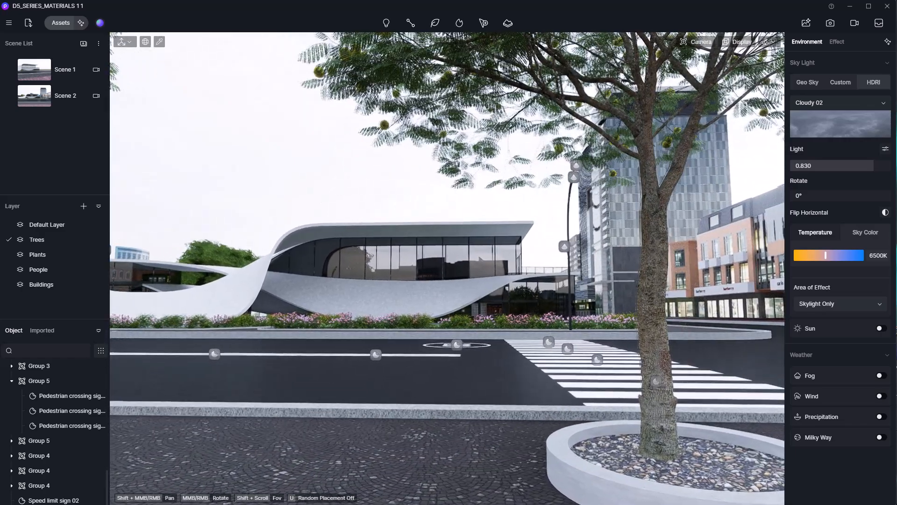
pyautogui.moveTo(711, 93); pyautogui.dragTo(717, 93, button='middle')
pyautogui.scroll(2, 719, 123)
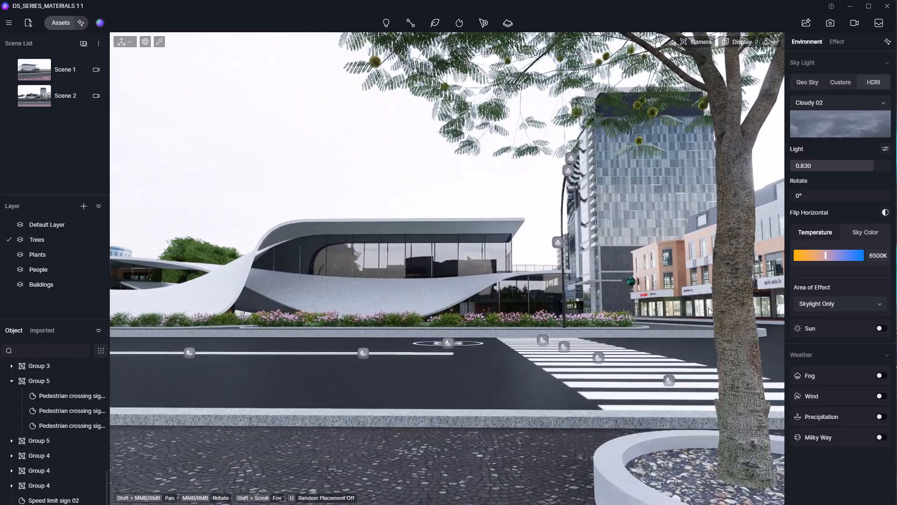
pyautogui.moveTo(656, 300)
pyautogui.keyDown('shift'); pyautogui.mouseDown(button='middle')
pyautogui.moveTo(653, 291)
pyautogui.moveTo(642, 316)
pyautogui.moveTo(659, 291)
pyautogui.moveTo(652, 296)
pyautogui.mouseUp(button='middle'); pyautogui.keyUp('shift')
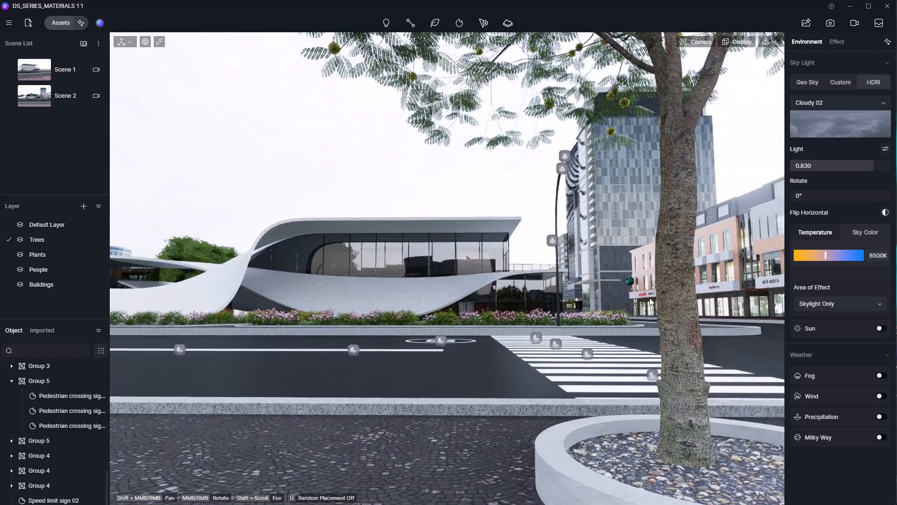
pyautogui.click(83, 44)
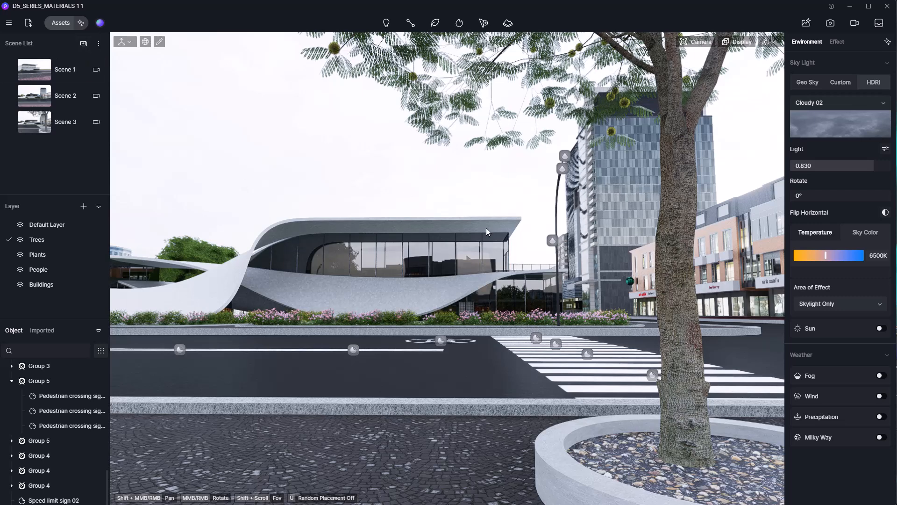
# Add the New energy Car 03 and Wagon 03 vehicle models to the road in front of the building
pyautogui.click(62, 22)
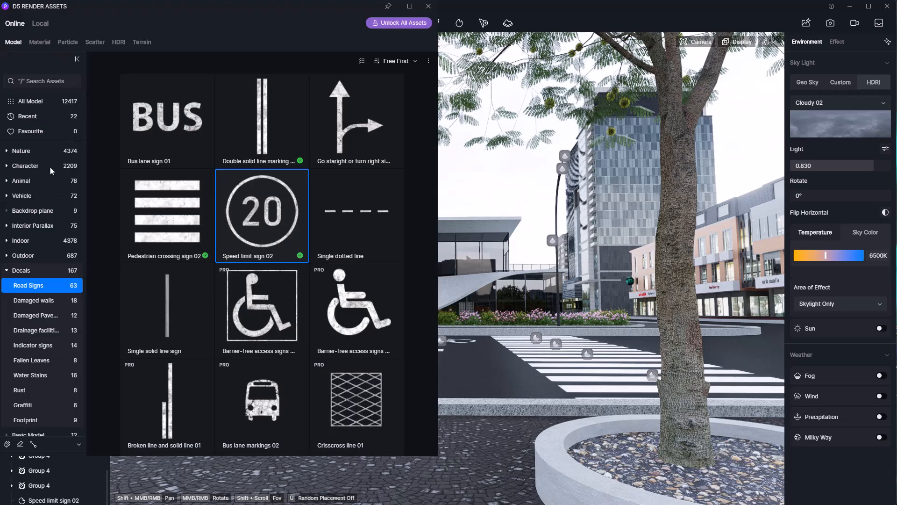
pyautogui.click(23, 197)
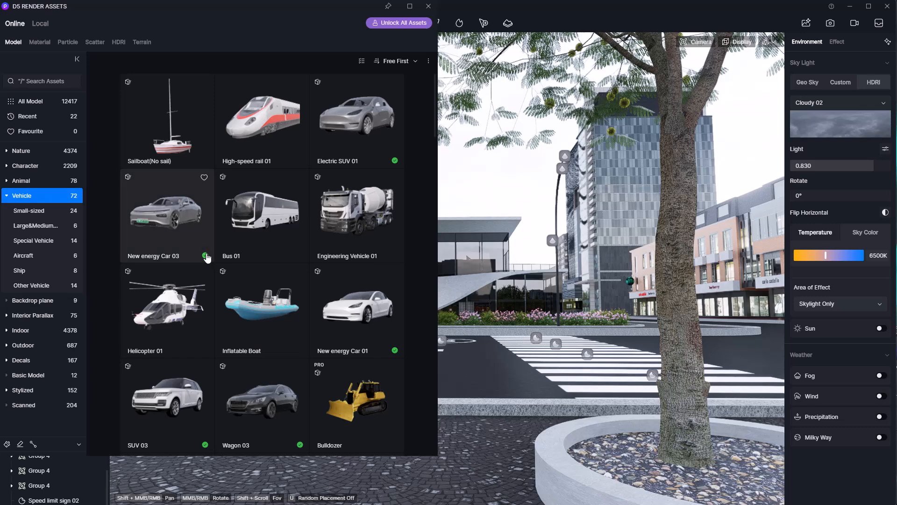
pyautogui.click(207, 258)
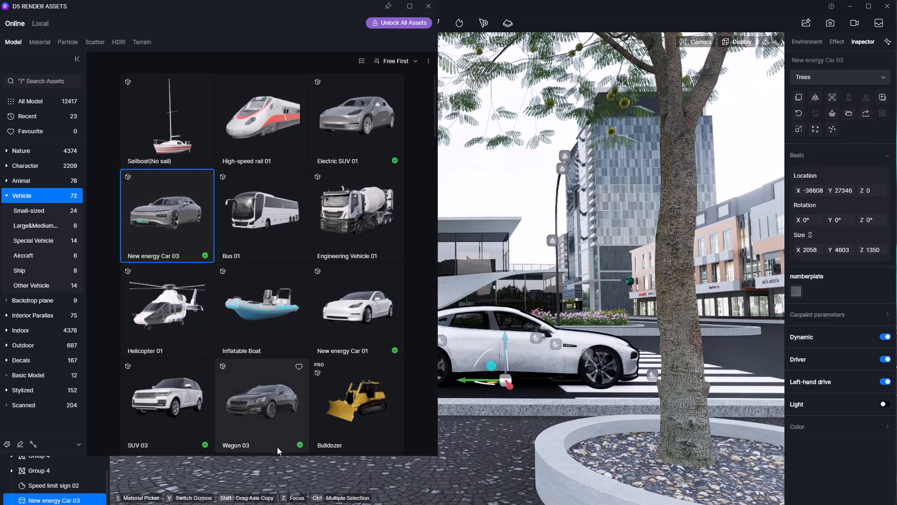
pyautogui.click(684, 312)
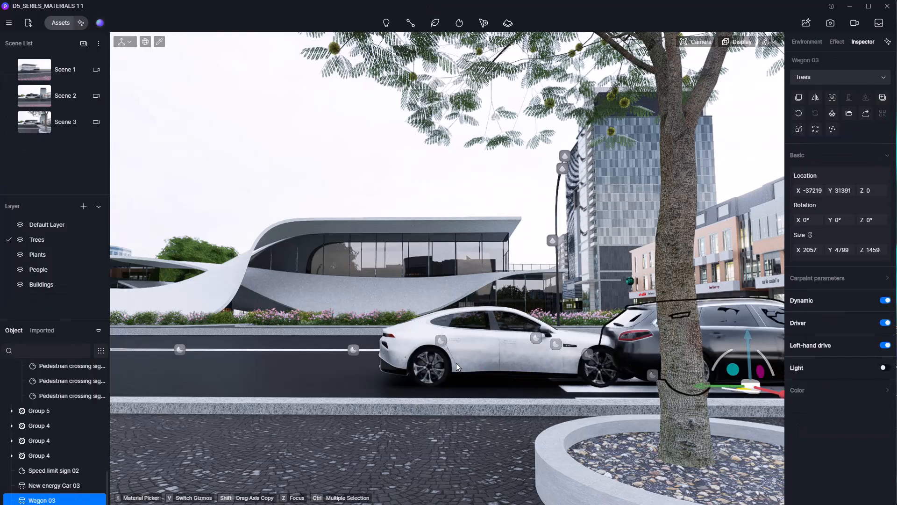
# Slide the white New energy Car 03 back along the road to about Y 22769 and turn off Dynamic for both vehicles
pyautogui.click(470, 356)
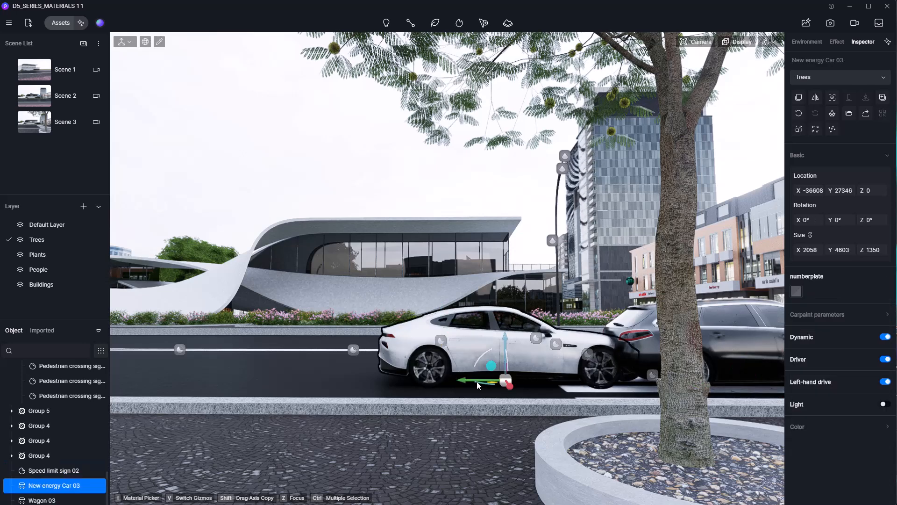
pyautogui.moveTo(481, 383); pyautogui.dragTo(214, 376)
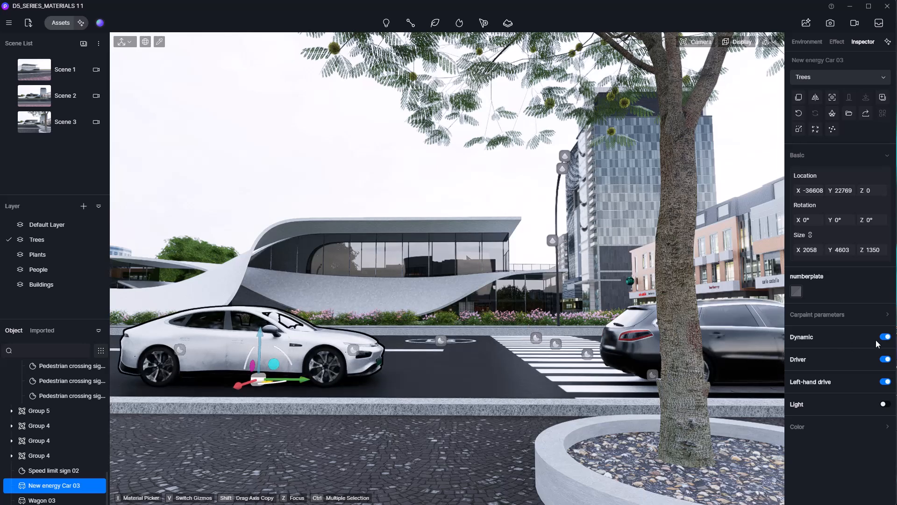
pyautogui.click(742, 341)
pyautogui.click(885, 301)
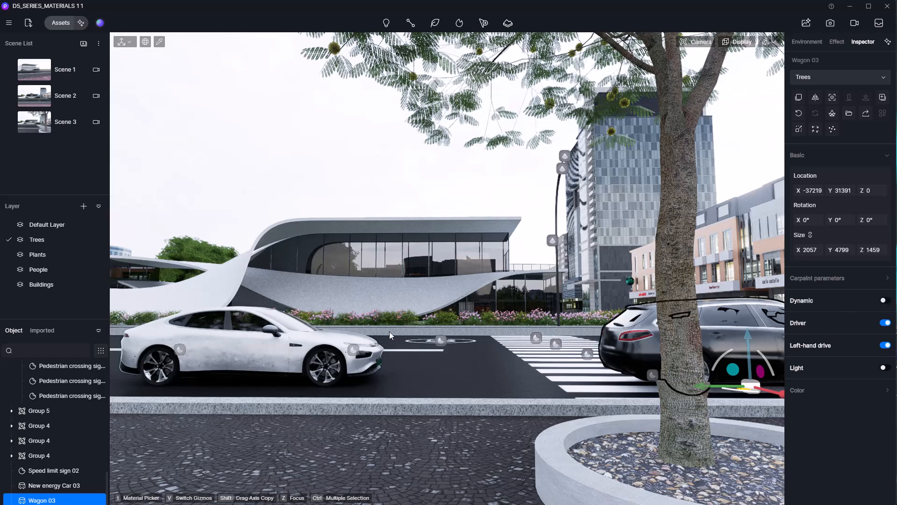
# Move the white car across to the far lane at about X -20880 and the wagon to about X -37938, Y 25932
pyautogui.click(321, 355)
pyautogui.press('z')
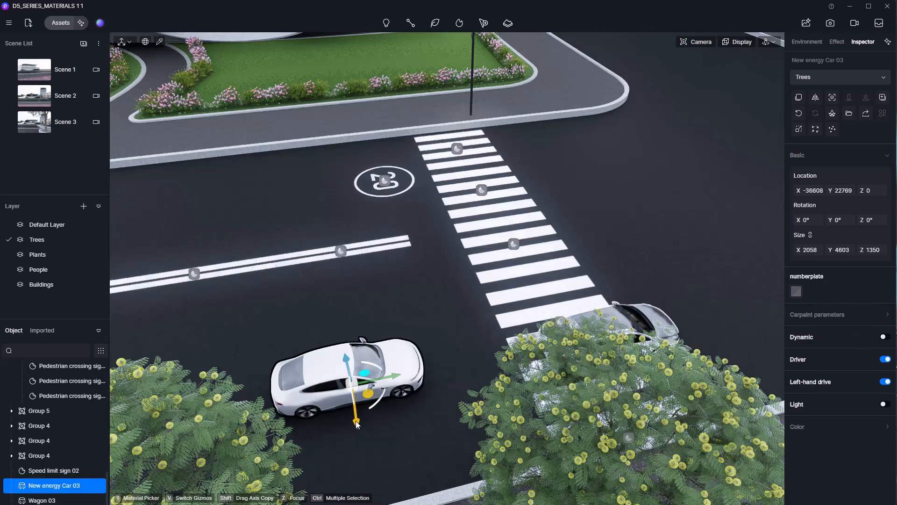
pyautogui.moveTo(278, 231); pyautogui.dragTo(280, 168)
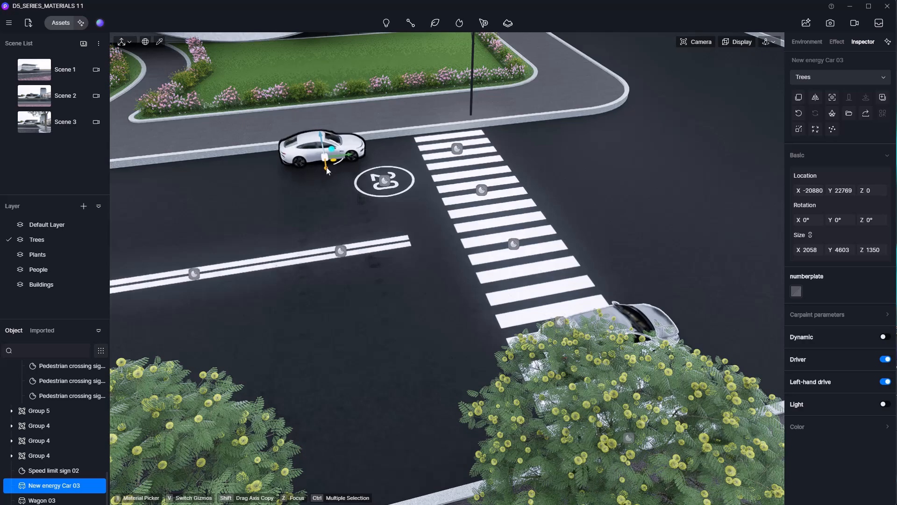
pyautogui.click(647, 324)
pyautogui.press('z')
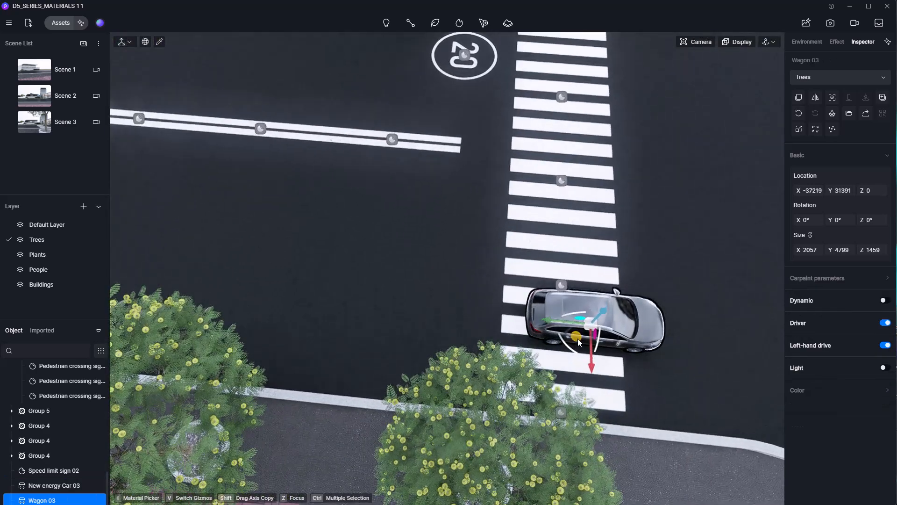
pyautogui.moveTo(579, 342); pyautogui.dragTo(429, 412)
# Return to the Scene 3 view, turn the wagon 180° and slide it along the near lane to about Y 21189
pyautogui.click(71, 121)
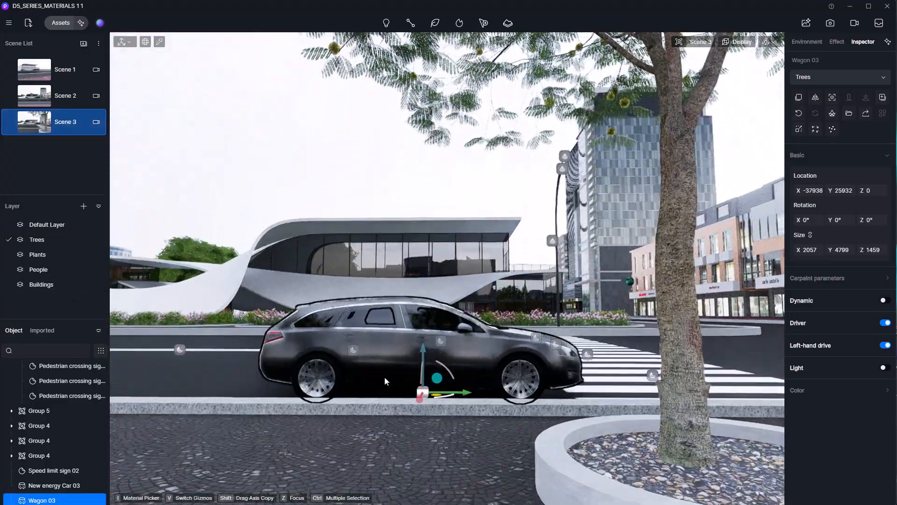
pyautogui.moveTo(384, 377); pyautogui.dragTo(199, 346)
pyautogui.moveTo(322, 390); pyautogui.dragTo(136, 383)
# Reposition the white car in the far lane at about X -25761, Y 24959, and clear the selection
pyautogui.click(393, 342)
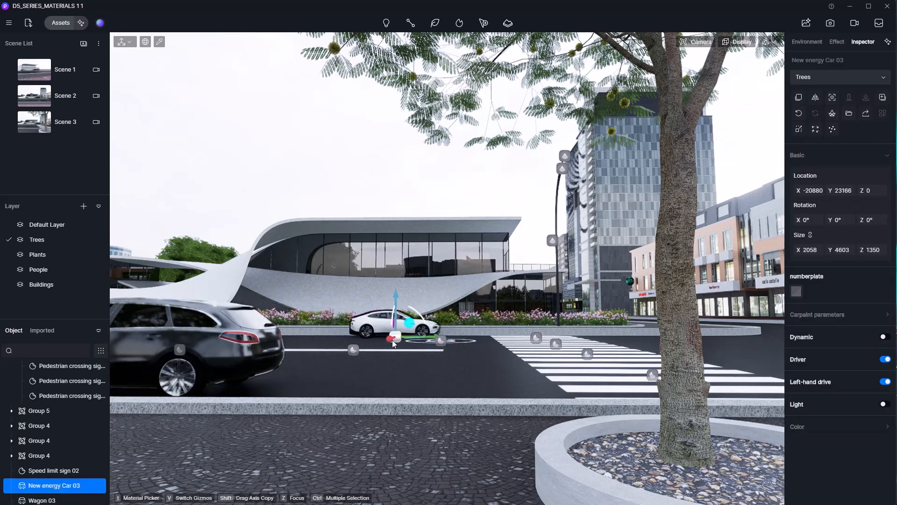
pyautogui.moveTo(432, 337); pyautogui.dragTo(470, 344)
pyautogui.click(470, 164)
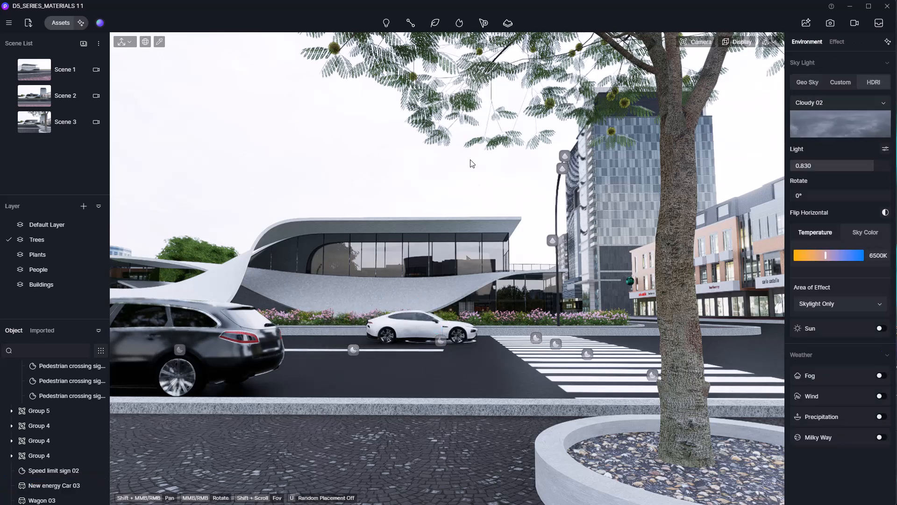
pyautogui.click(209, 349)
pyautogui.click(329, 166)
# Turn on the lights of the black wagon and the white car, and clear the selection
pyautogui.click(240, 356)
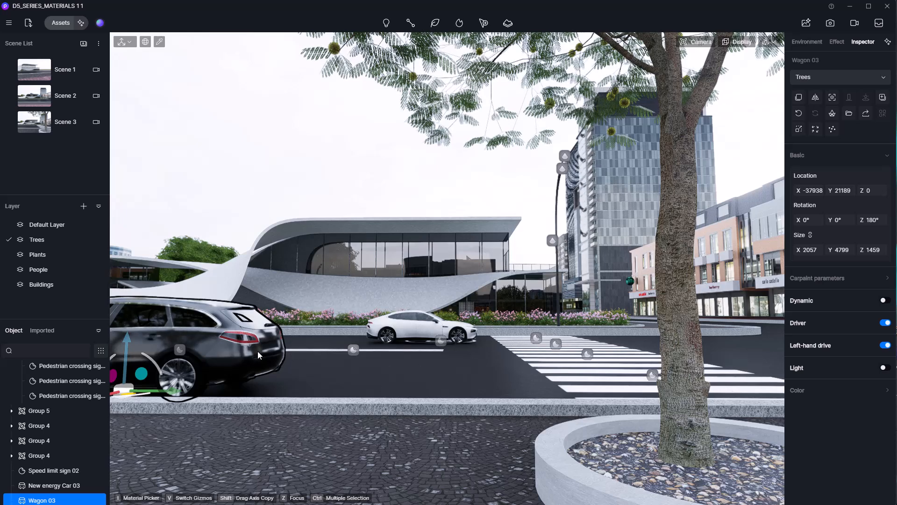
pyautogui.click(884, 368)
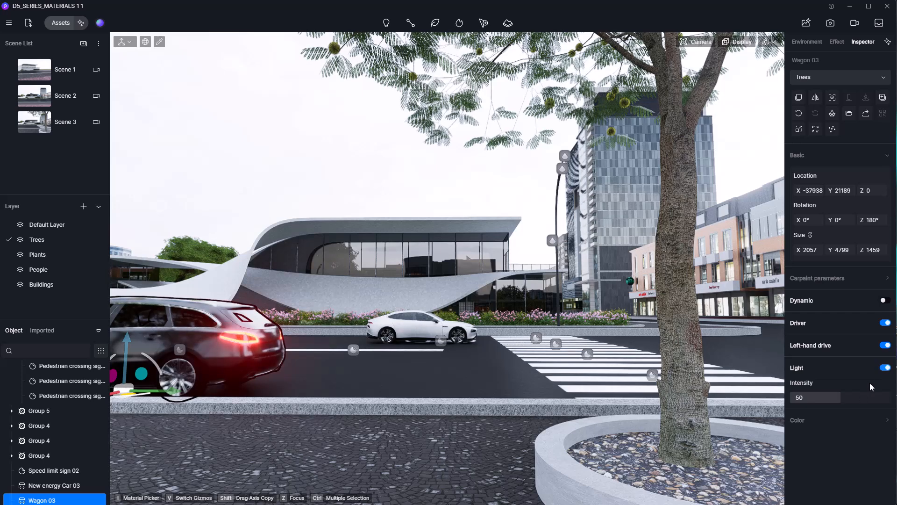
pyautogui.click(440, 343)
pyautogui.click(421, 335)
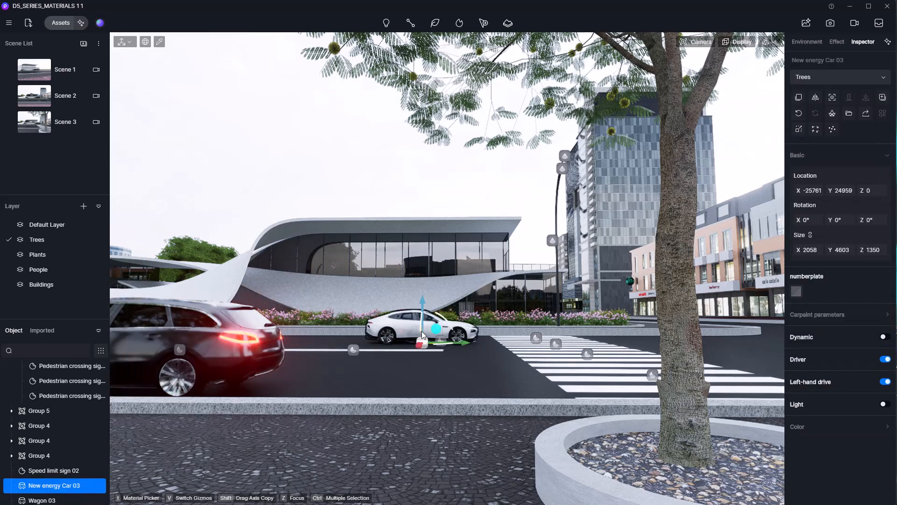
pyautogui.click(884, 404)
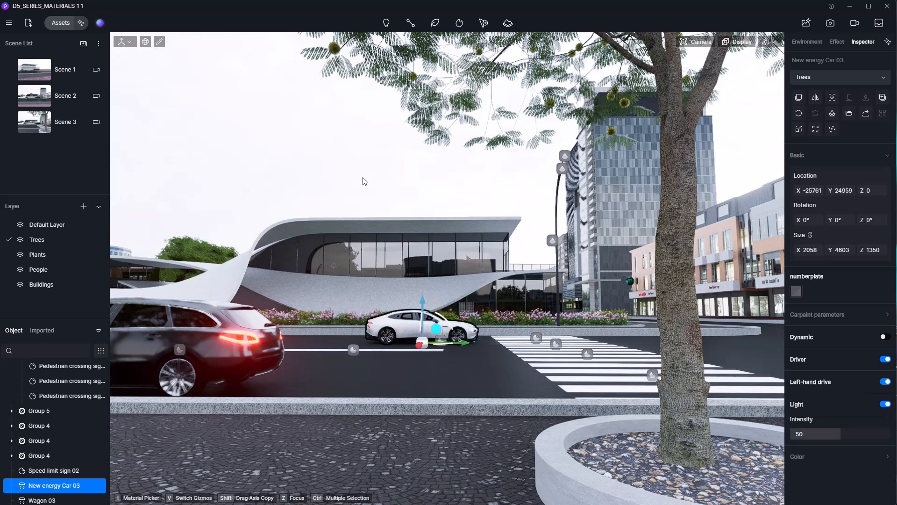
pyautogui.click(393, 205)
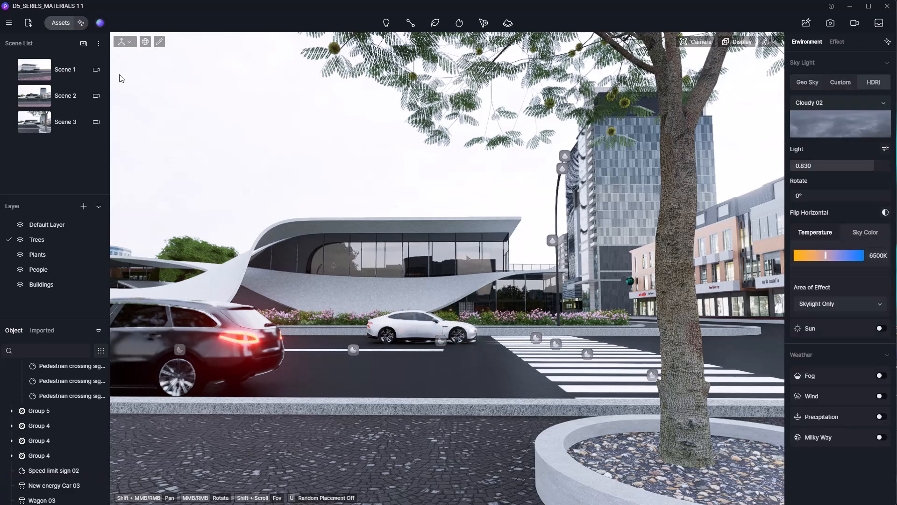
# Place the Jerry Walking 01 character from the asset library on the pedestrian crossing
pyautogui.click(57, 26)
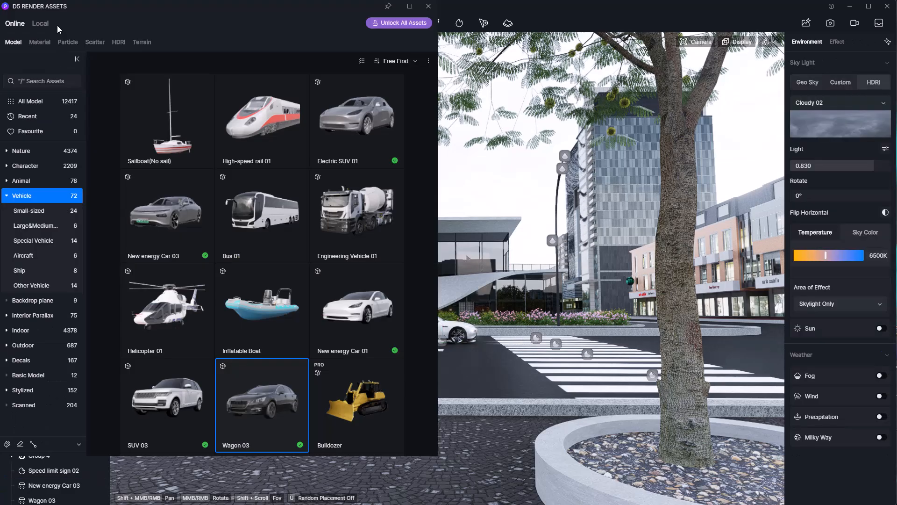
pyautogui.click(46, 165)
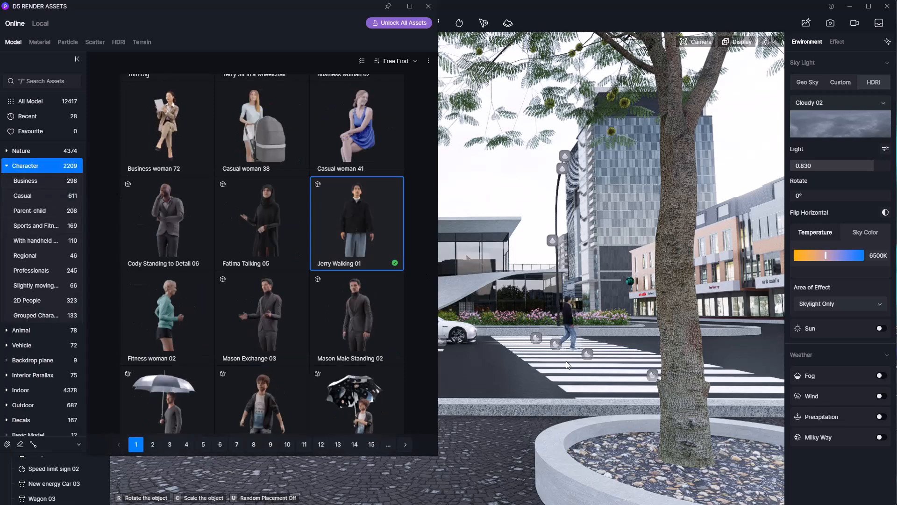
pyautogui.click(572, 366)
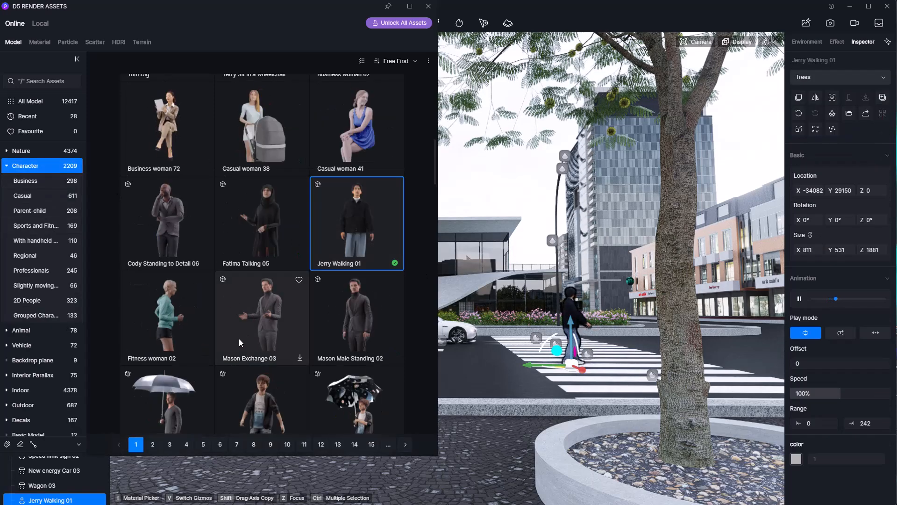
# Place the Casual man 170 character on the near sidewalk and slide him along it to stand beside the black wagon
pyautogui.scroll(10, 239, 338)
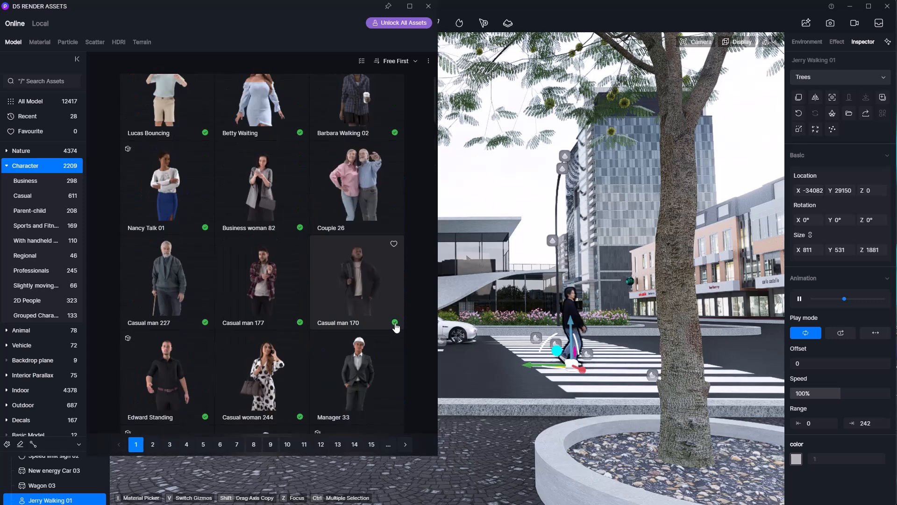
pyautogui.click(396, 327)
pyautogui.click(475, 451)
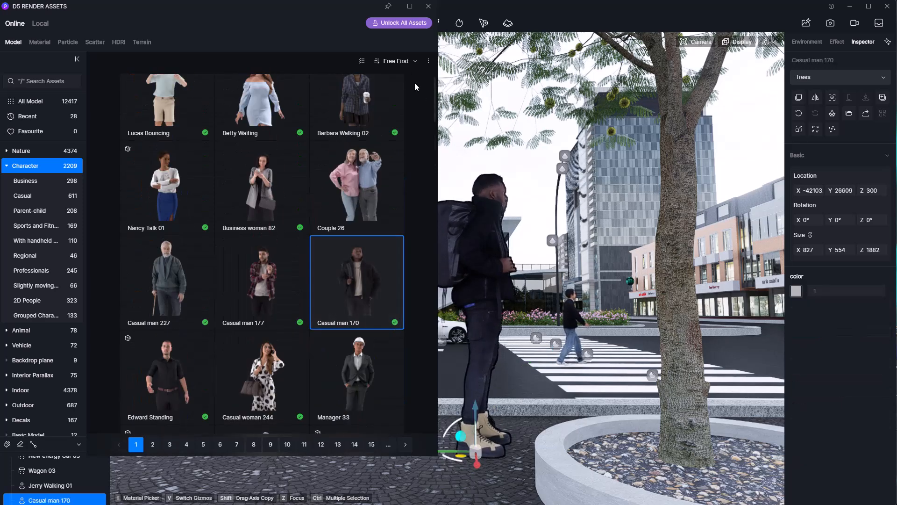
pyautogui.click(429, 6)
pyautogui.moveTo(448, 453); pyautogui.dragTo(131, 453)
pyautogui.moveTo(135, 459); pyautogui.dragTo(162, 451)
# Rotate the walking man on the crossing to about 254° around Z, and clear the selection
pyautogui.click(571, 334)
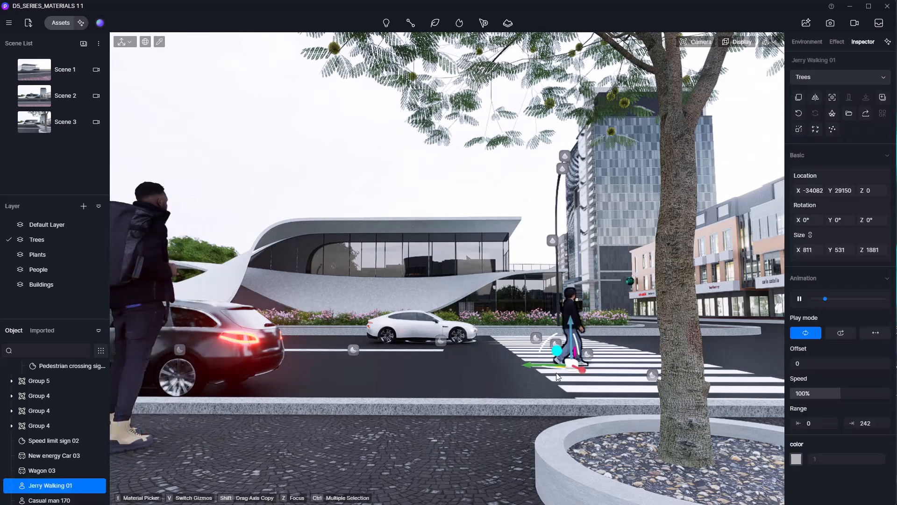
pyautogui.moveTo(557, 351); pyautogui.dragTo(678, 370)
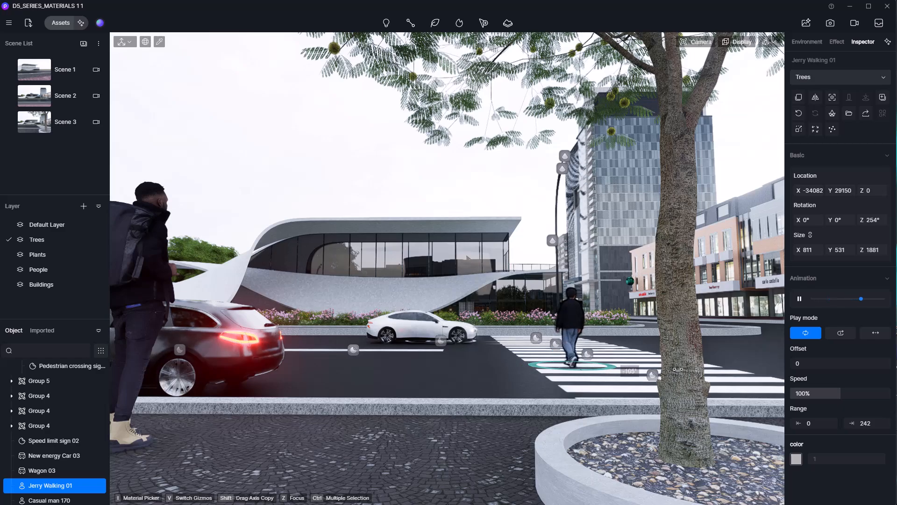
pyautogui.click(561, 367)
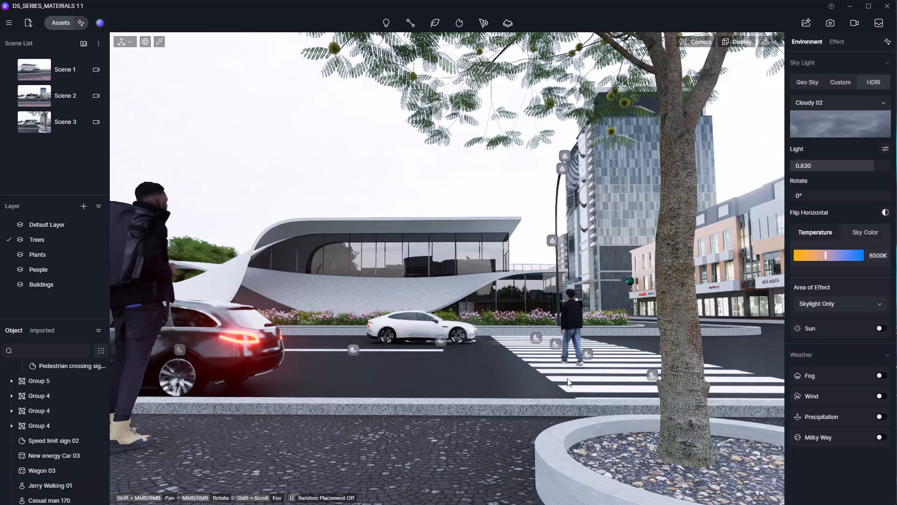
# Move the middle street tree together with its planter along the sidewalk toward the crossing, and return to the Scene 3 view
pyautogui.scroll(-6, 517, 369)
pyautogui.scroll(-3, 158, 163)
pyautogui.click(158, 163)
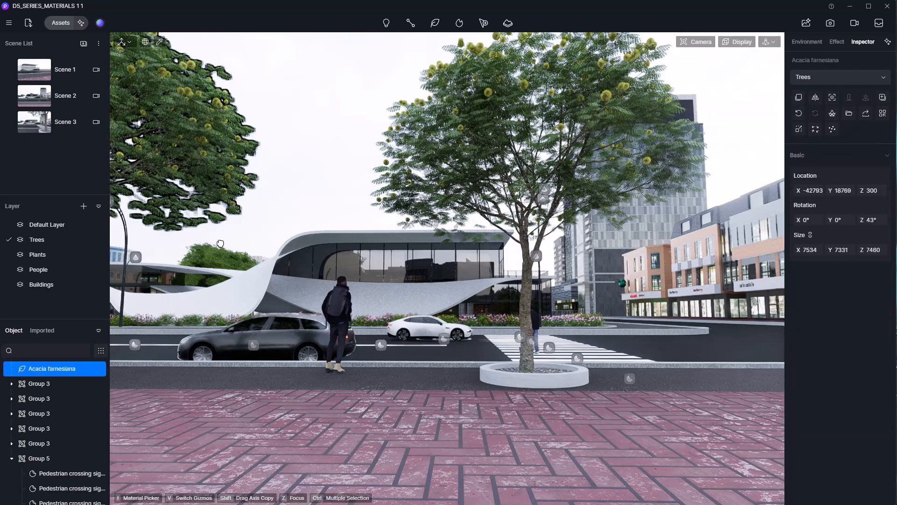
pyautogui.moveTo(220, 244); pyautogui.dragTo(229, 244, button='middle')
pyautogui.scroll(-4, 360, 353)
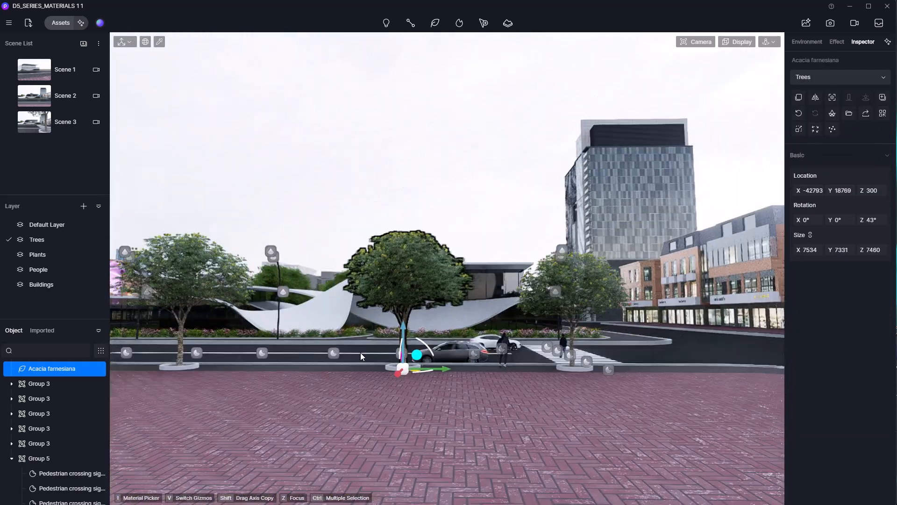
pyautogui.moveTo(360, 354); pyautogui.dragTo(369, 411, button='right')
pyautogui.scroll(3, 401, 415)
pyautogui.moveTo(457, 426); pyautogui.dragTo(503, 426)
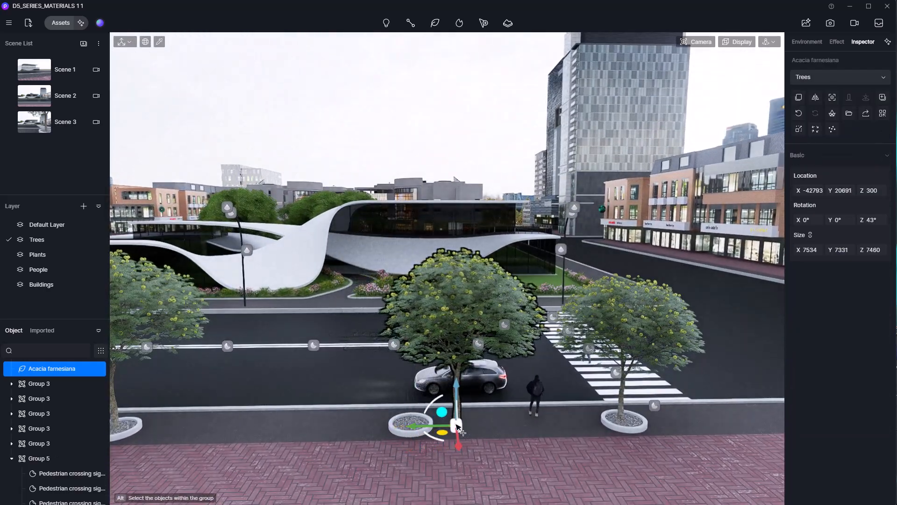
pyautogui.hotkey('ctrl', 'z')
pyautogui.keyDown('ctrl'); pyautogui.click(424, 424); pyautogui.keyUp('ctrl')
pyautogui.moveTo(449, 426); pyautogui.dragTo(528, 426)
pyautogui.press('3')
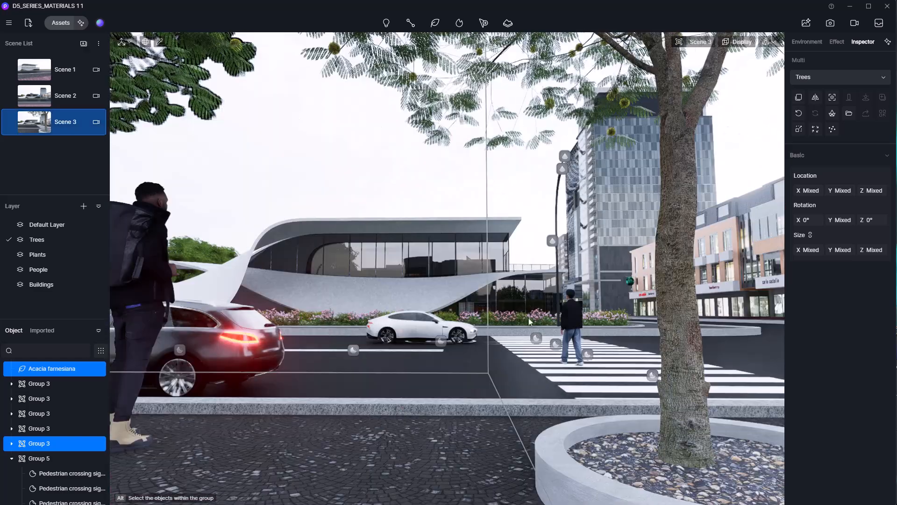
# Slide the foreground planter and its tree along the sidewalk toward the frame's edge to open up the crossing, and clear the selection
pyautogui.click(612, 448)
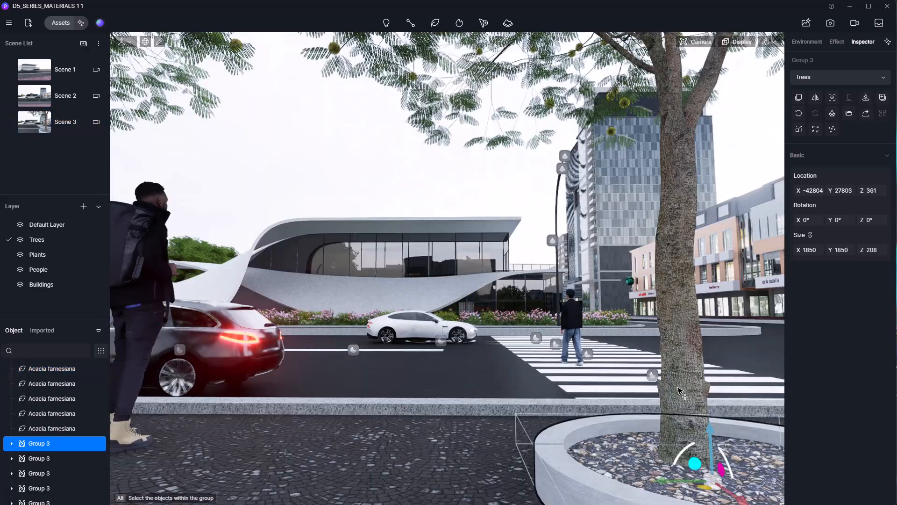
pyautogui.click(678, 418)
pyautogui.moveTo(631, 482); pyautogui.dragTo(717, 481)
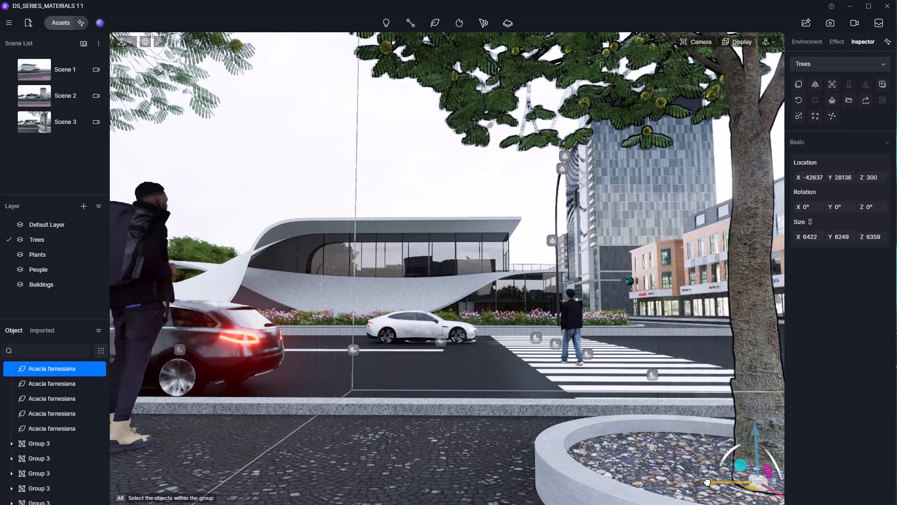
pyautogui.click(455, 185)
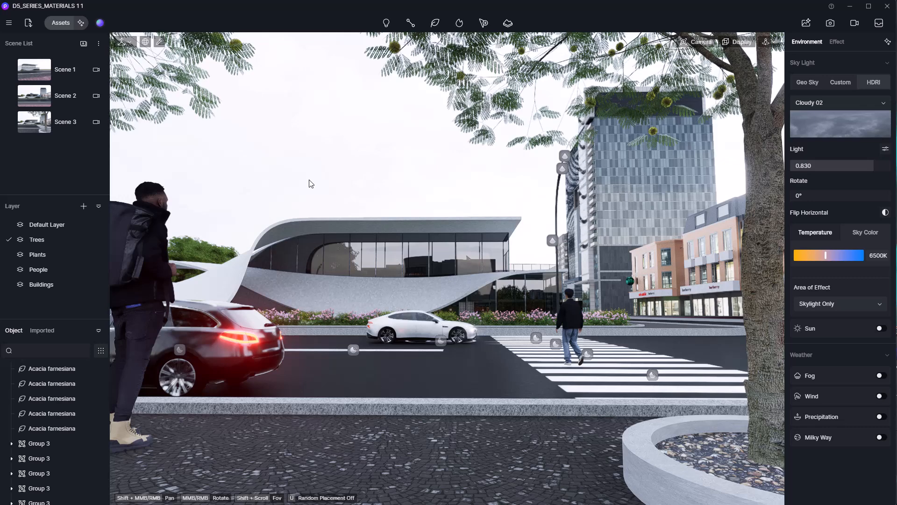
# Generate AI text-to-3D models from the prompt "red fire hydrant"
pyautogui.click(81, 23)
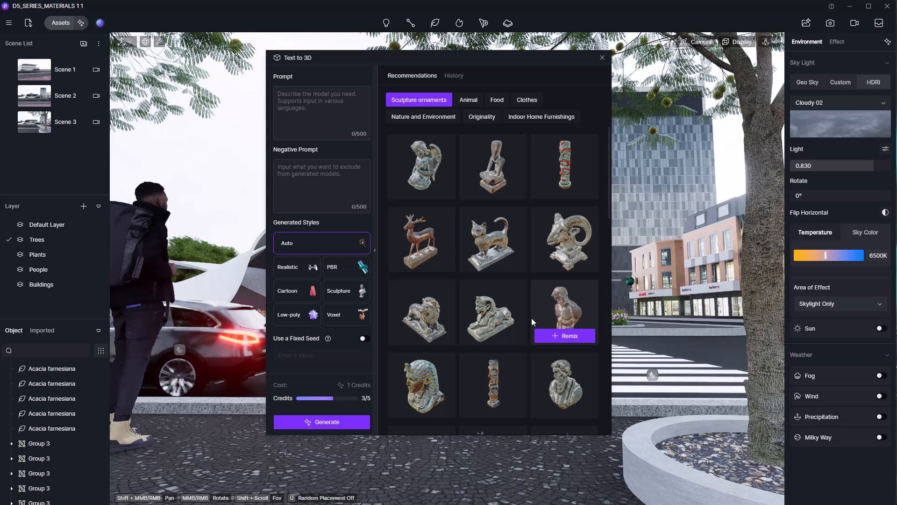
pyautogui.click(318, 103)
pyautogui.write('red fire hydrant')
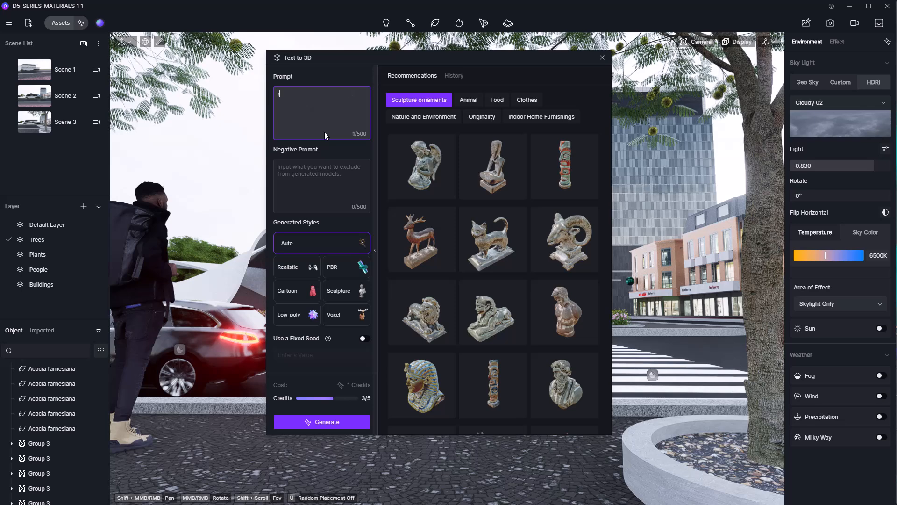
pyautogui.click(315, 422)
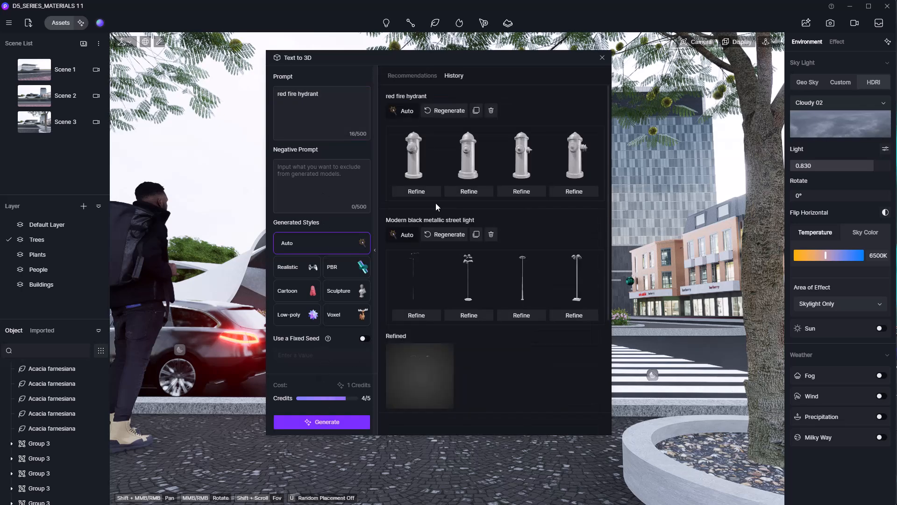
# Download the second generated hydrant, place it on the sidewalk beside the standing man, and close the model generator
pyautogui.moveTo(571, 173)
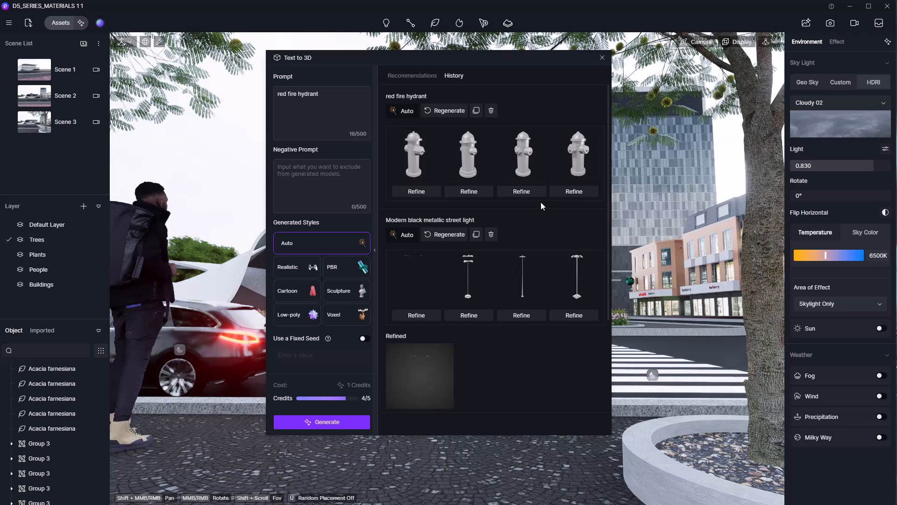
pyautogui.moveTo(468, 166)
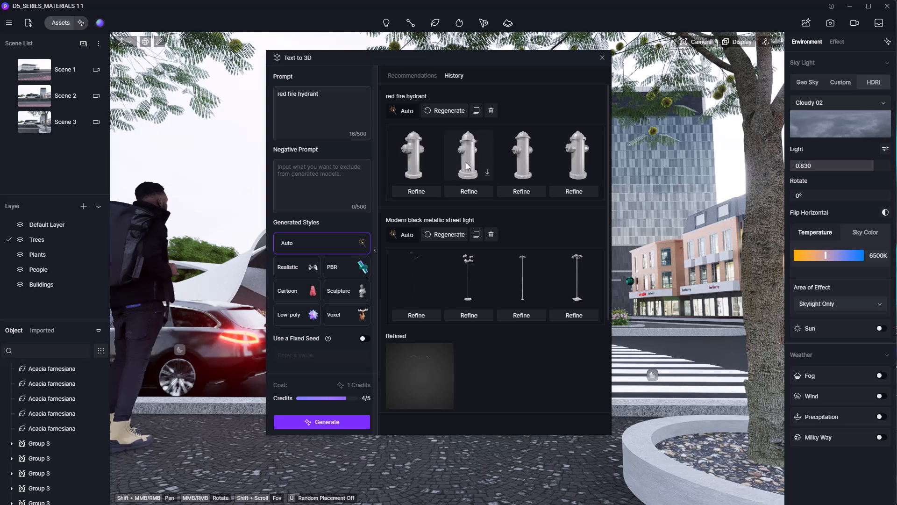
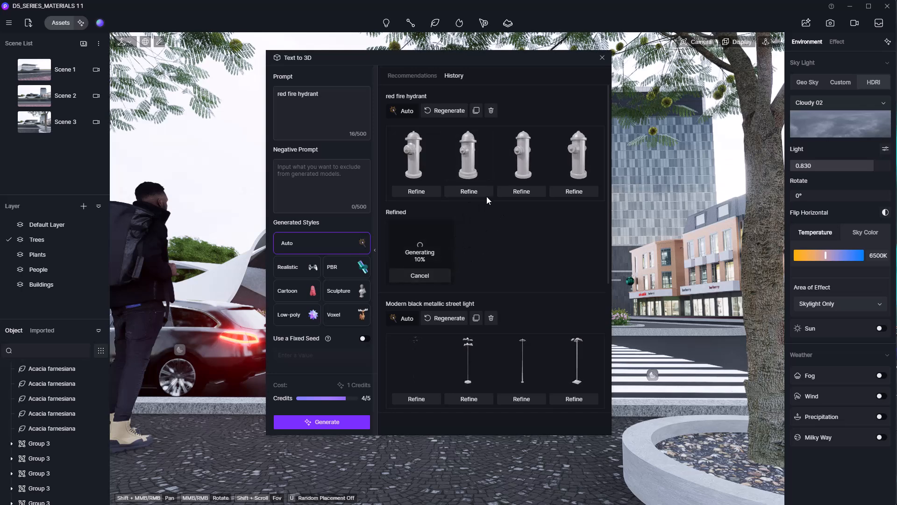
pyautogui.click(486, 173)
pyautogui.click(487, 173)
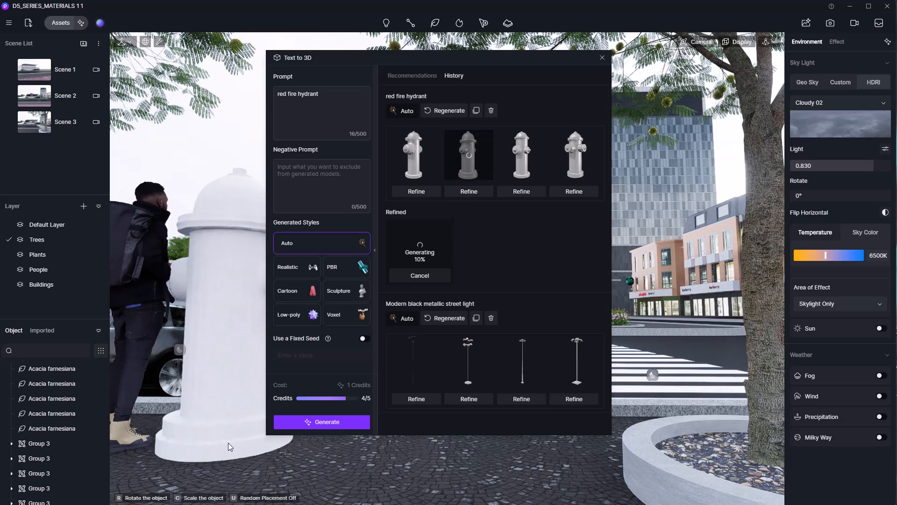
pyautogui.click(228, 442)
pyautogui.click(602, 57)
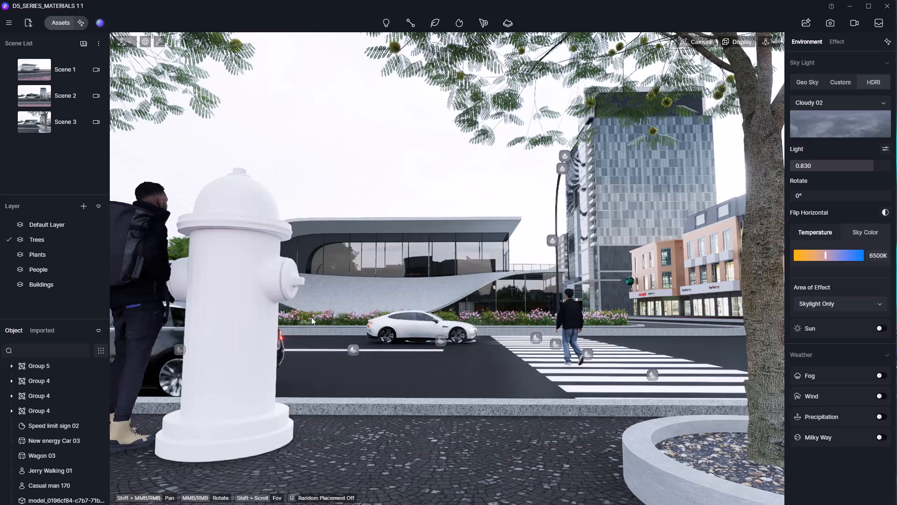
# Scale the fire hydrant down uniformly to a height of about 743
pyautogui.click(234, 347)
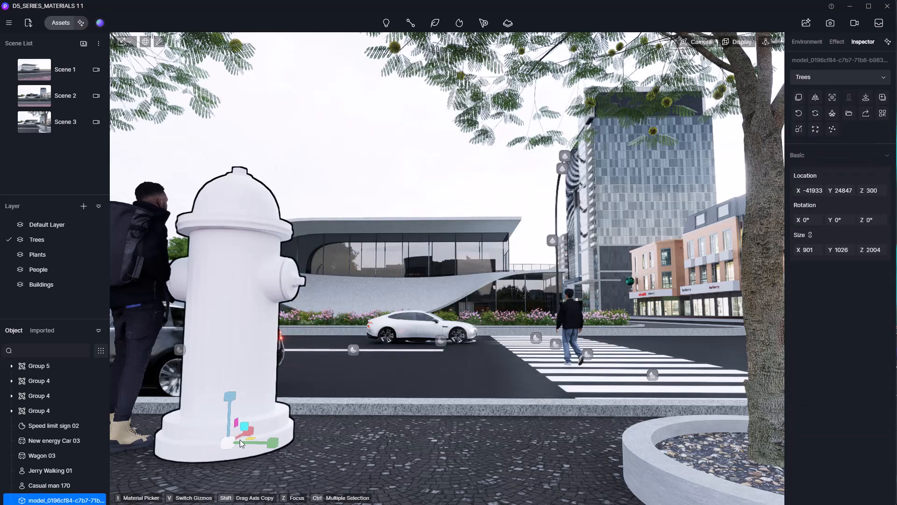
pyautogui.press('v')
pyautogui.moveTo(273, 445); pyautogui.dragTo(248, 437)
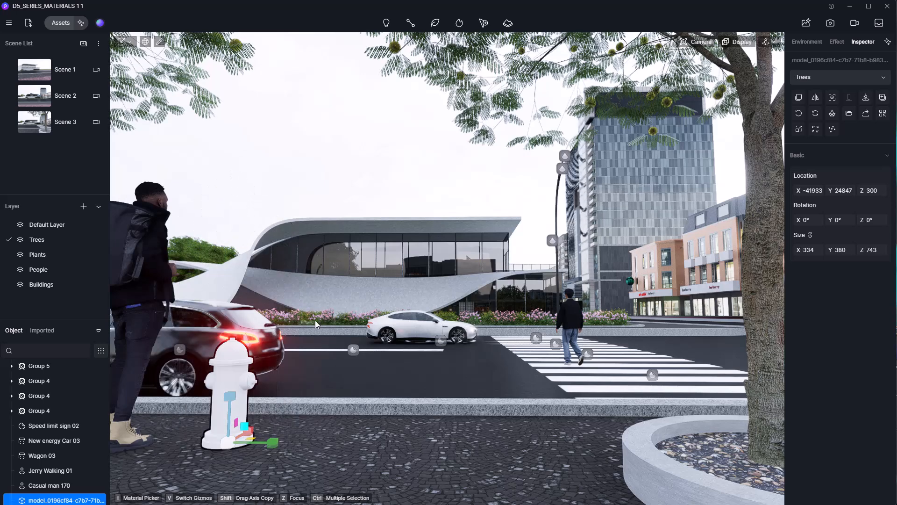
# Apply the Black Iron metal material from the asset library to the fire hydrant, and close the library
pyautogui.click(60, 23)
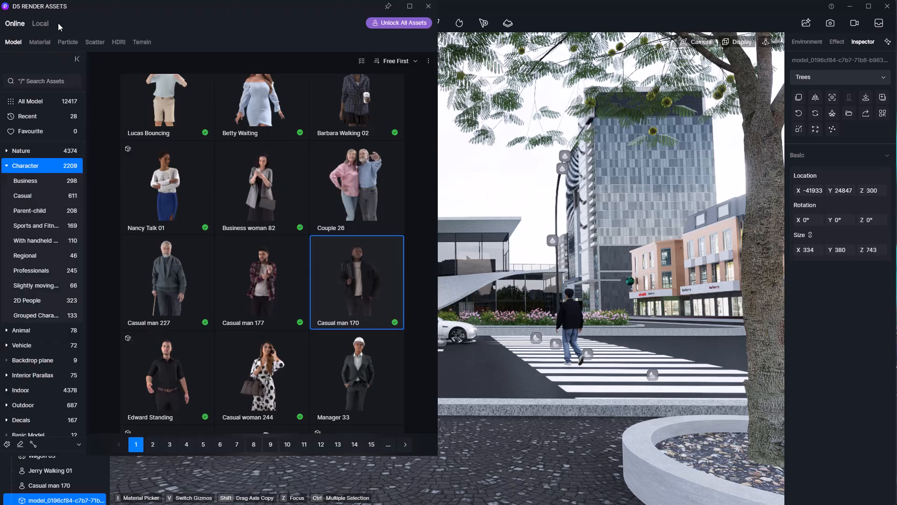
pyautogui.click(37, 43)
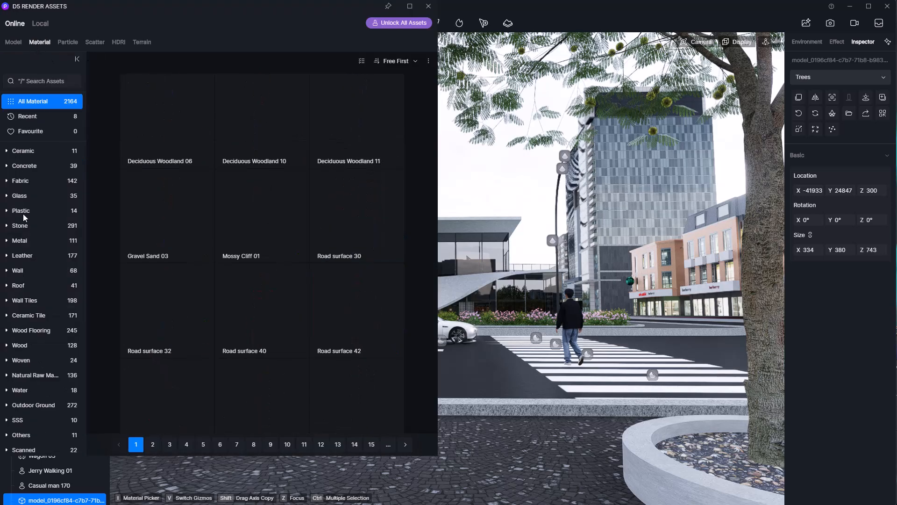
pyautogui.click(29, 240)
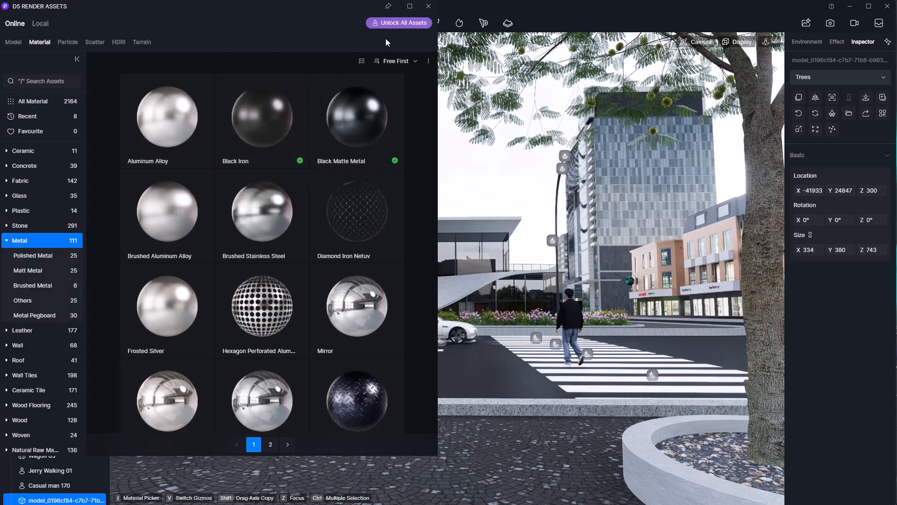
pyautogui.moveTo(390, 10); pyautogui.dragTo(405, 27)
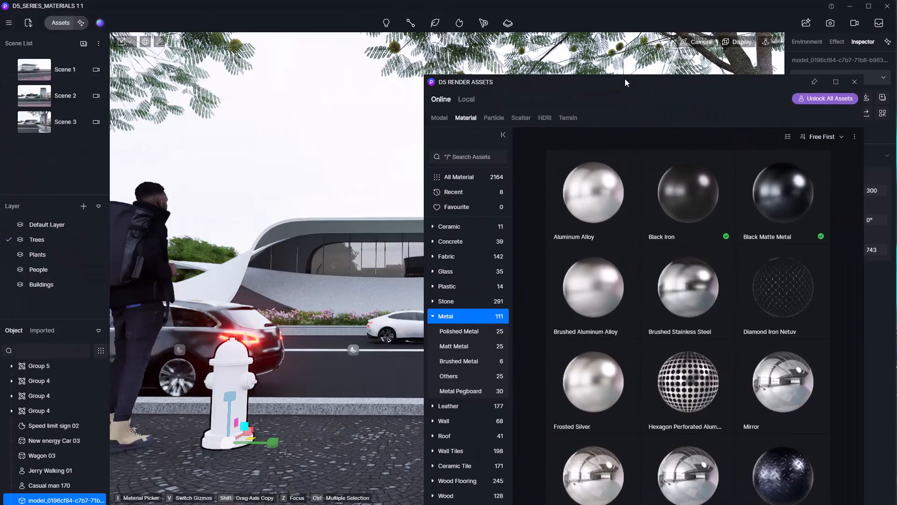
pyautogui.moveTo(820, 41); pyautogui.dragTo(851, 48)
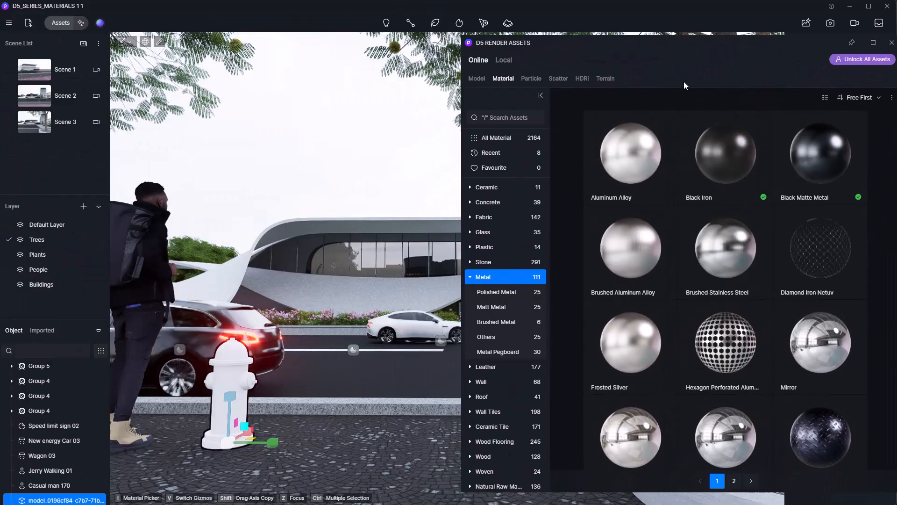
pyautogui.moveTo(762, 200); pyautogui.dragTo(245, 414)
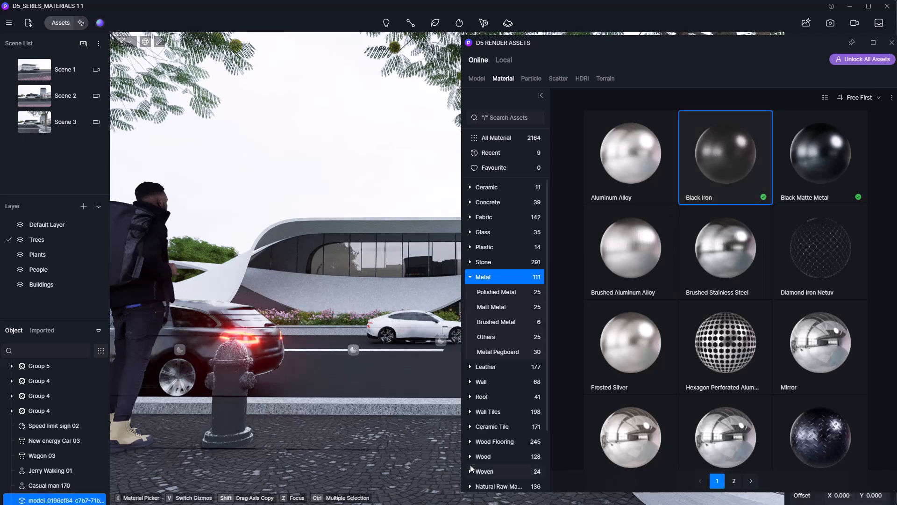
pyautogui.click(891, 42)
pyautogui.press('Escape')
# Sample the fire hydrant's Black Iron material and remove its base color map
pyautogui.press('i')
pyautogui.click(238, 391)
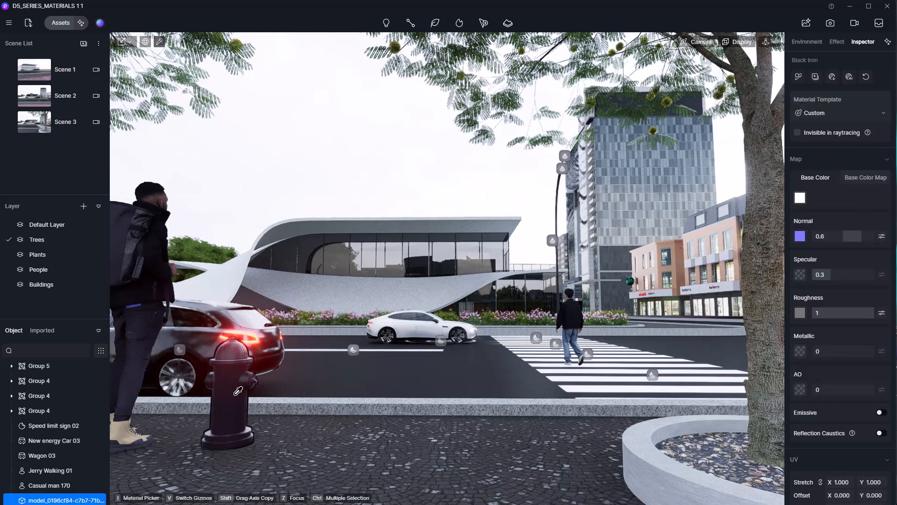
pyautogui.click(870, 179)
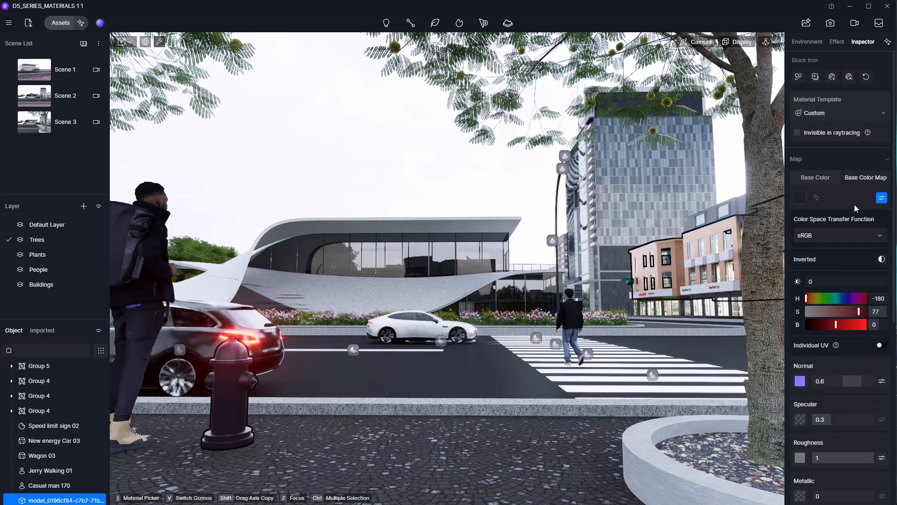
pyautogui.rightClick(801, 198)
pyautogui.click(821, 279)
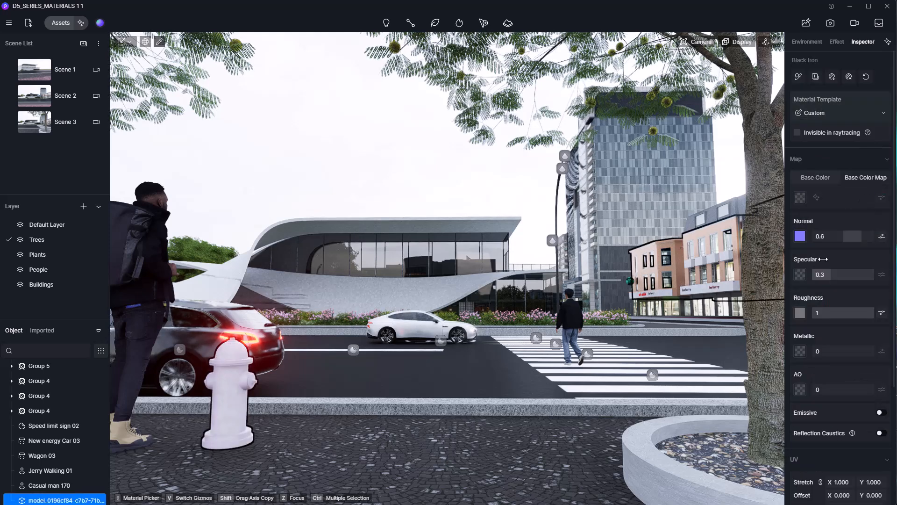
# Set the base color of the fire hydrant's material to red
pyautogui.click(829, 181)
pyautogui.click(799, 198)
pyautogui.moveTo(844, 243); pyautogui.dragTo(866, 254)
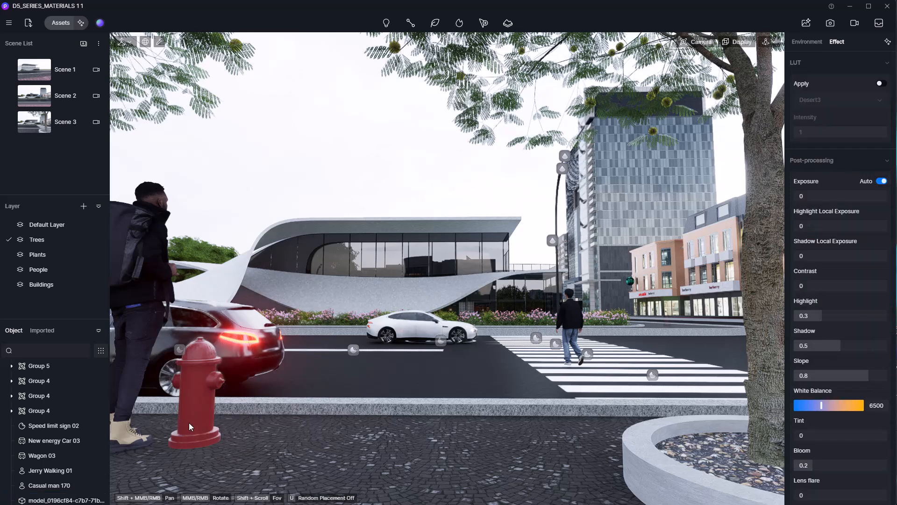
# Move the red fire hydrant from the foreground pavement across the street onto the curb of the far sidewalk
pyautogui.click(191, 420)
pyautogui.moveTo(203, 447); pyautogui.dragTo(680, 320)
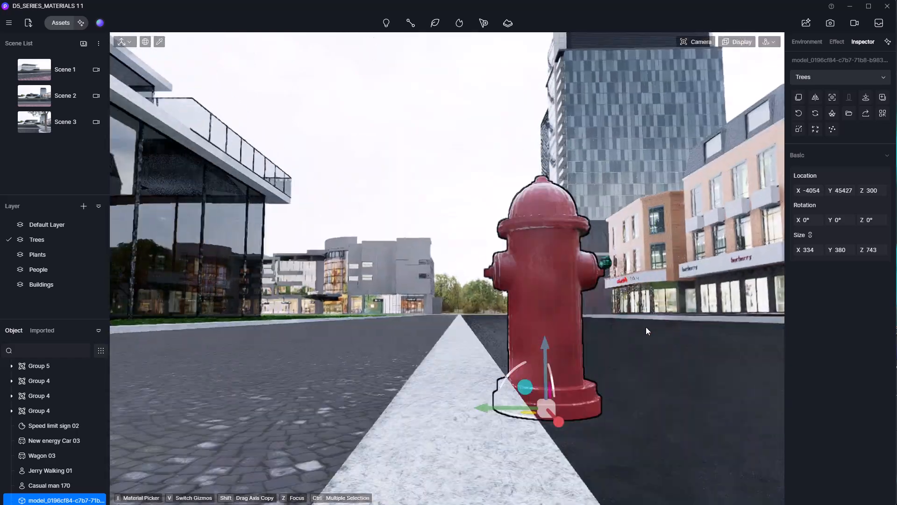
pyautogui.scroll(2, 646, 328)
pyautogui.scroll(-6, 556, 361)
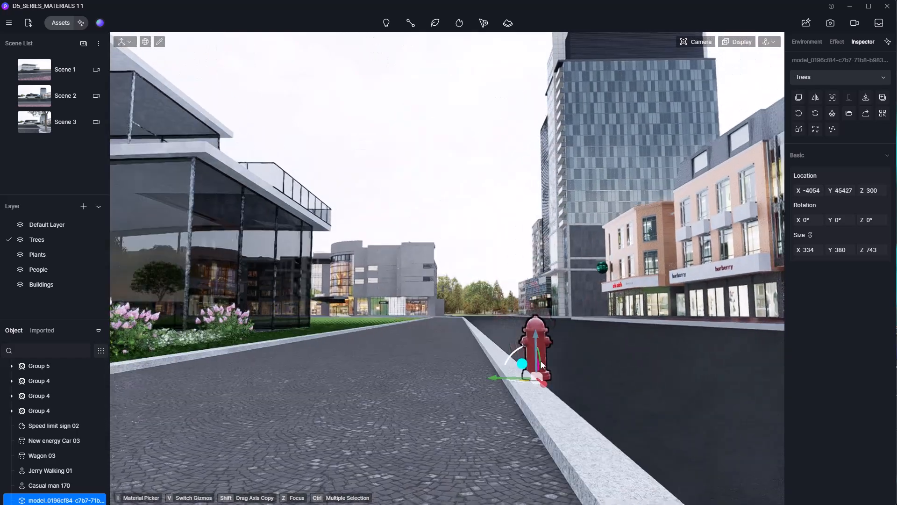
pyautogui.press('Escape')
pyautogui.moveTo(540, 360); pyautogui.dragTo(514, 380, button='middle')
# Reposition the fire hydrant along the walkway edge beside the building's flower bed, and return to the Scene 3 view
pyautogui.click(537, 363)
pyautogui.scroll(-3, 540, 356)
pyautogui.moveTo(518, 386); pyautogui.dragTo(260, 448)
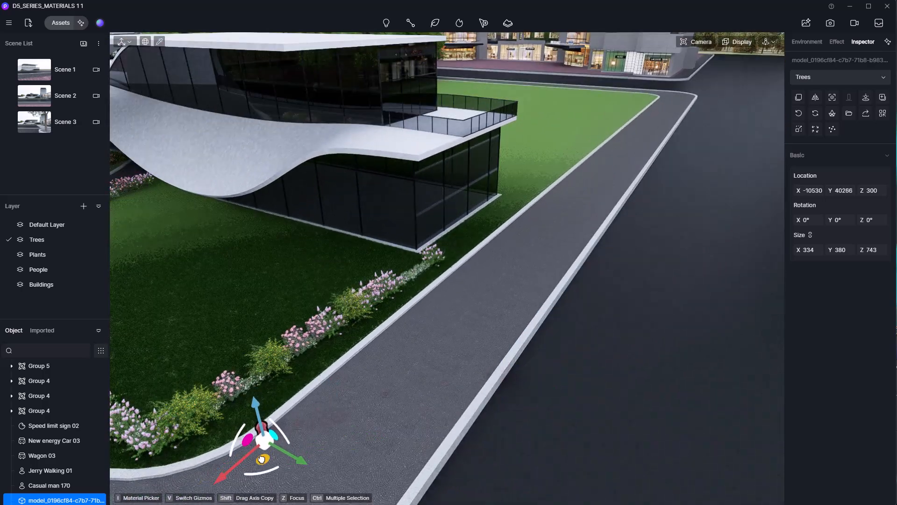
pyautogui.scroll(-3, 395, 384)
pyautogui.moveTo(289, 448); pyautogui.dragTo(534, 332, button='middle')
pyautogui.click(65, 124)
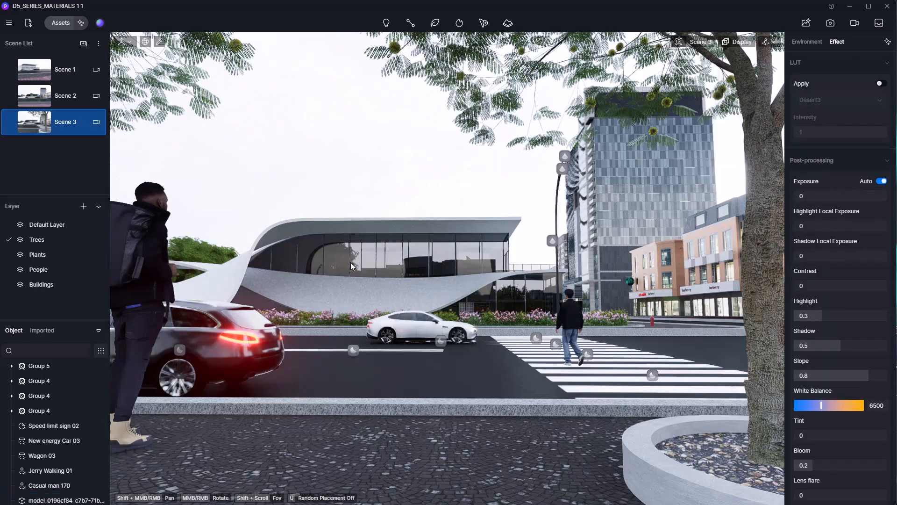
# Render Scene 3 as a still image with a 16:9 aspect ratio at the 2k preset size
pyautogui.click(831, 23)
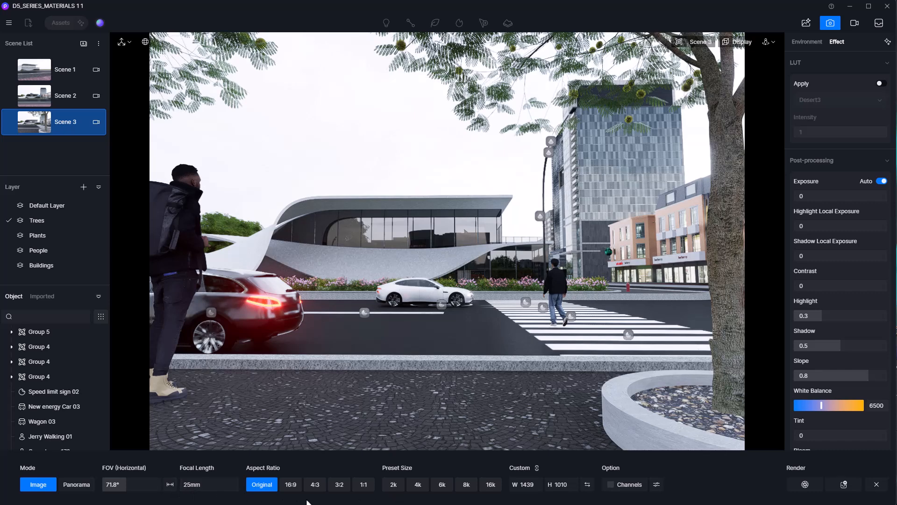
pyautogui.click(290, 485)
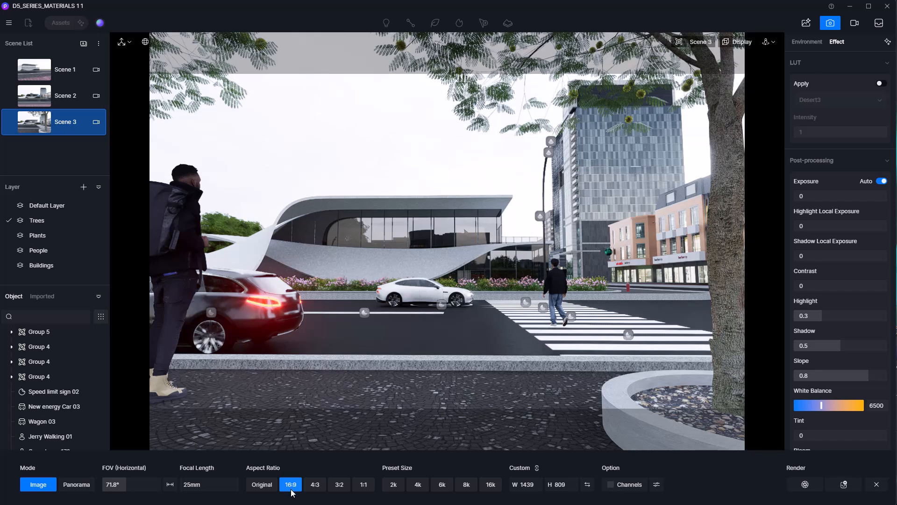
pyautogui.click(396, 486)
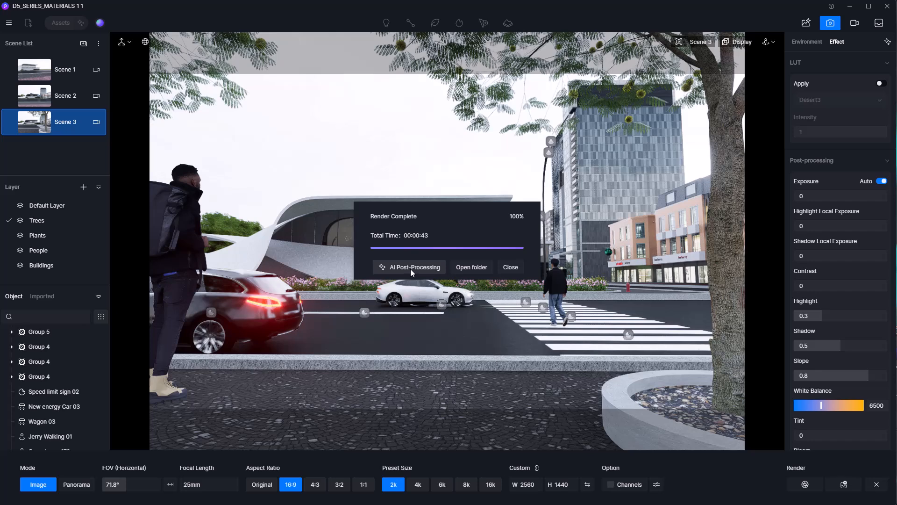
# Run the AI Enhancer on the Scene 3 render with an enhancement weight of 1, inspect the before/after comparison and close AI Post-Processing
pyautogui.click(410, 268)
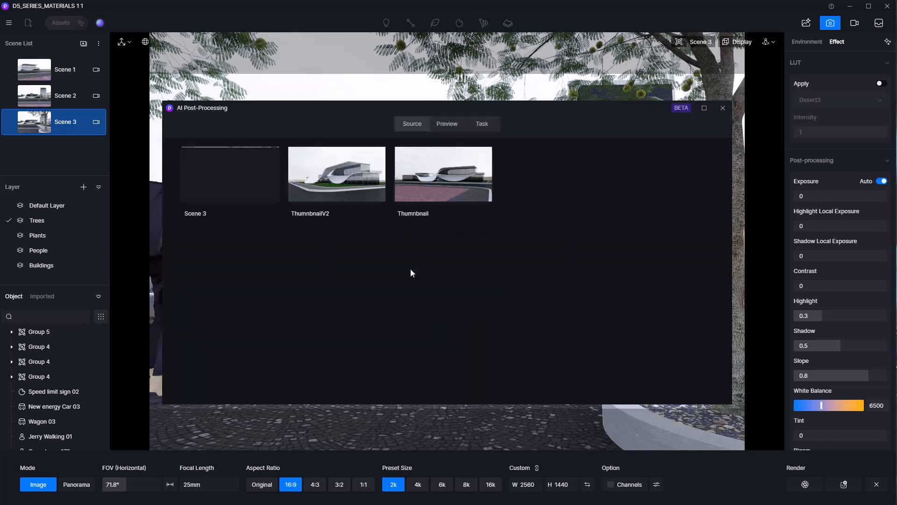
pyautogui.click(233, 193)
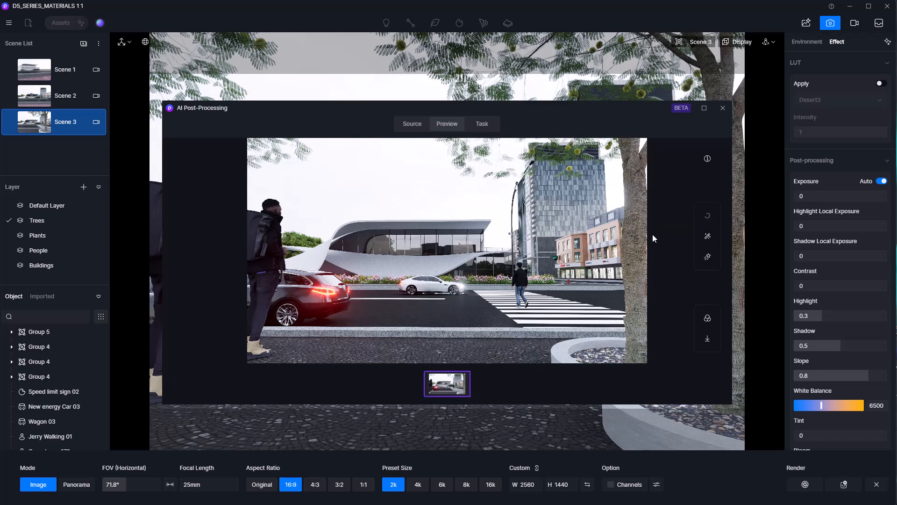
pyautogui.click(708, 217)
pyautogui.moveTo(665, 295); pyautogui.dragTo(683, 296)
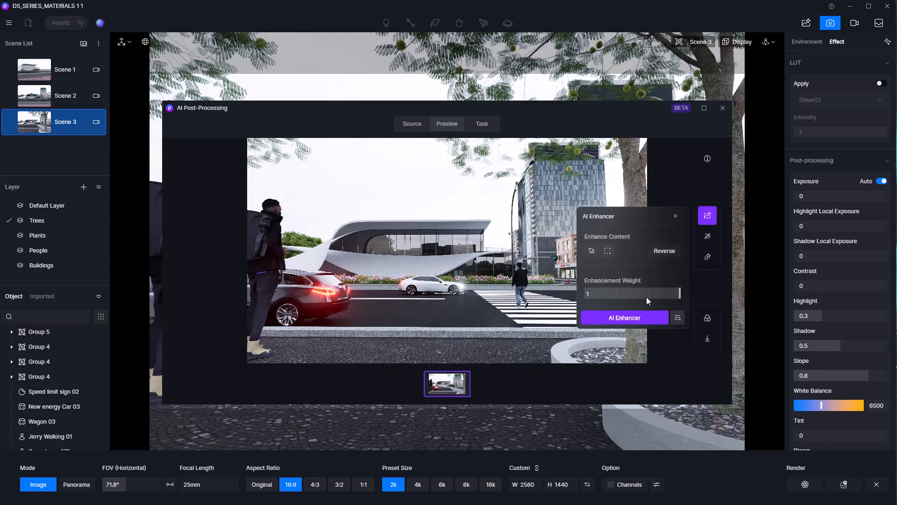
pyautogui.click(637, 322)
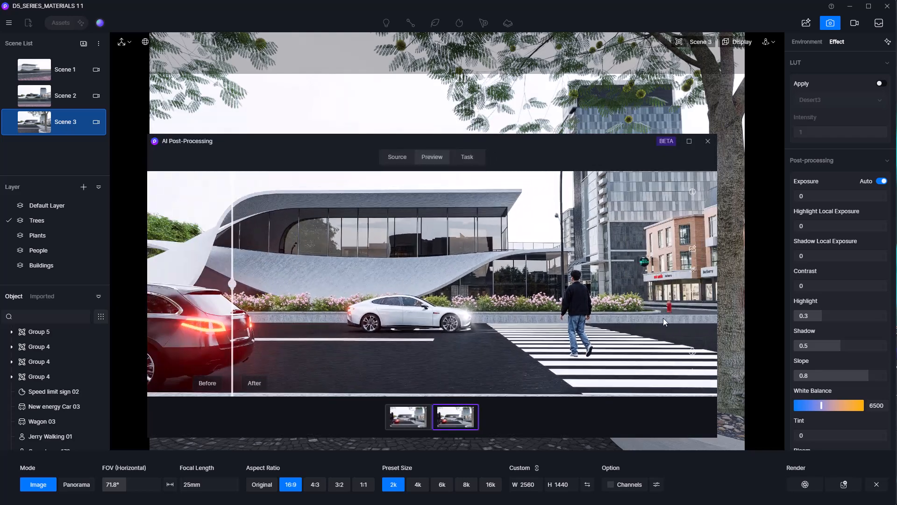
pyautogui.scroll(4, 601, 304)
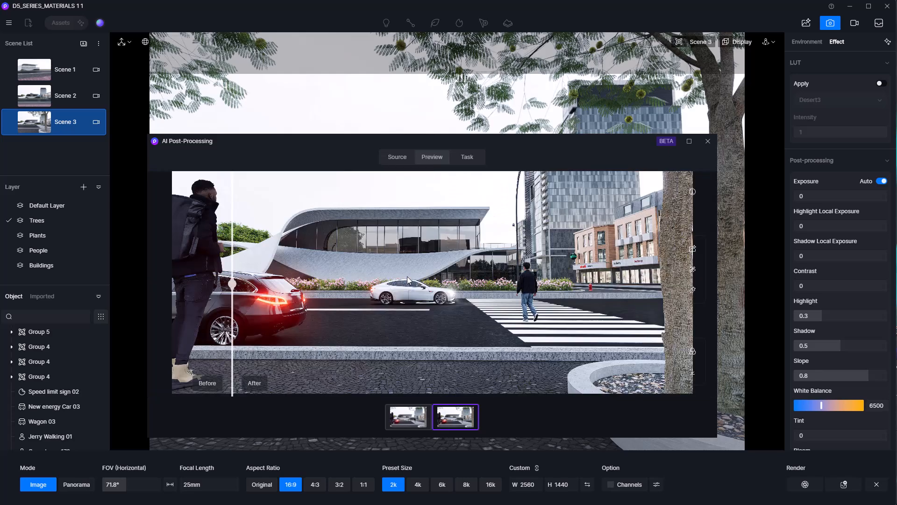
pyautogui.click(708, 141)
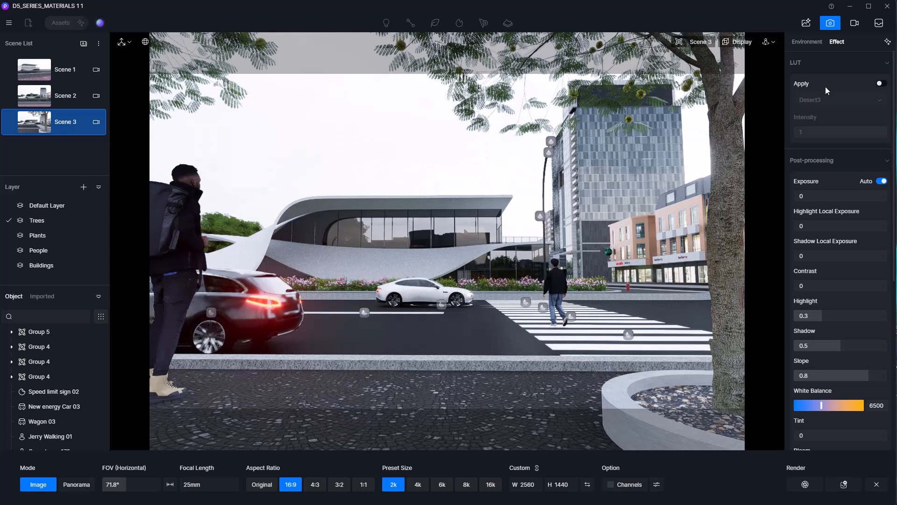
# Change the environment's sky HDRI to Midday and set its light intensity to 0.490
pyautogui.click(811, 42)
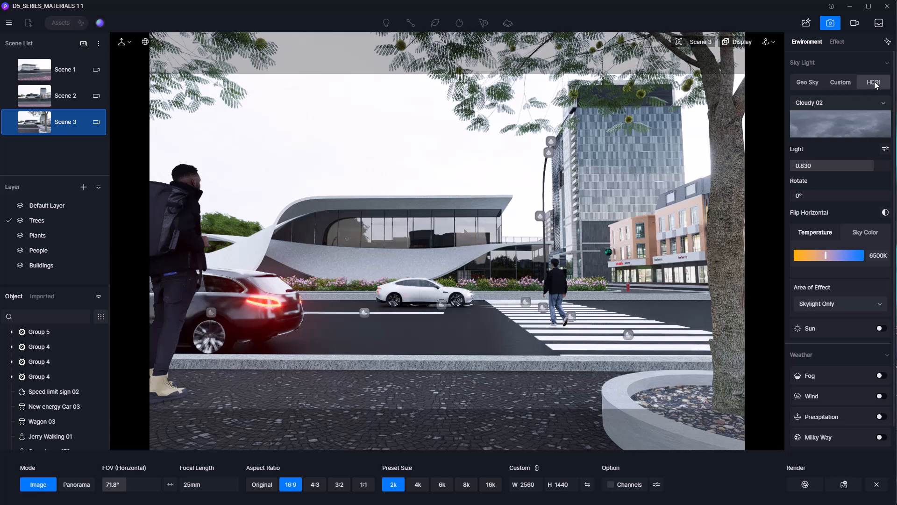
pyautogui.click(882, 104)
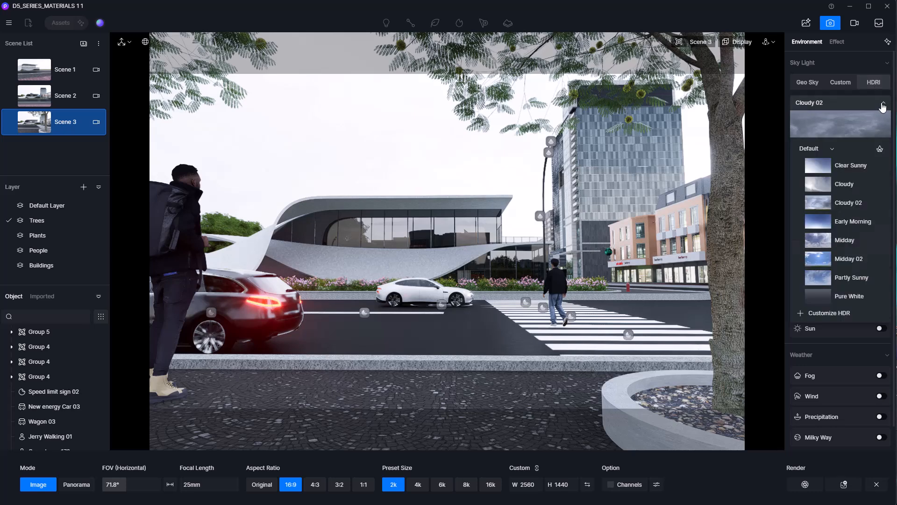
pyautogui.click(851, 240)
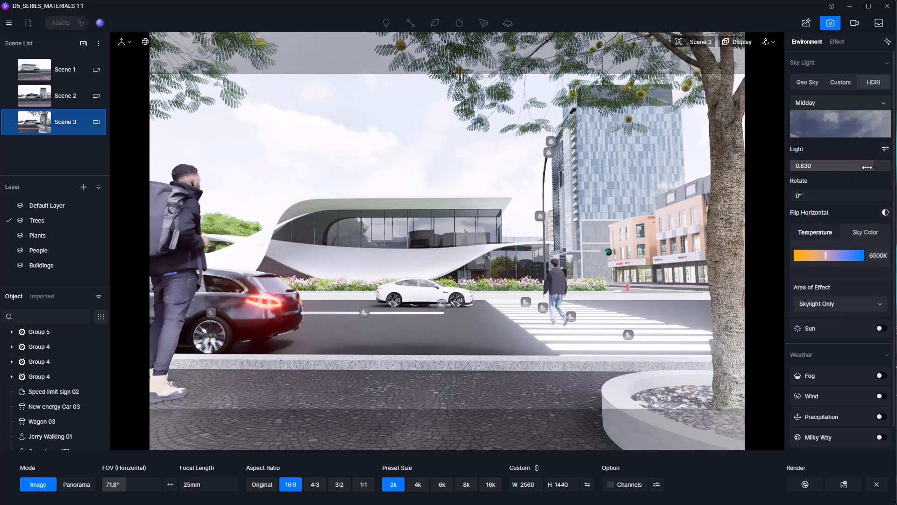
pyautogui.moveTo(866, 168); pyautogui.dragTo(837, 166)
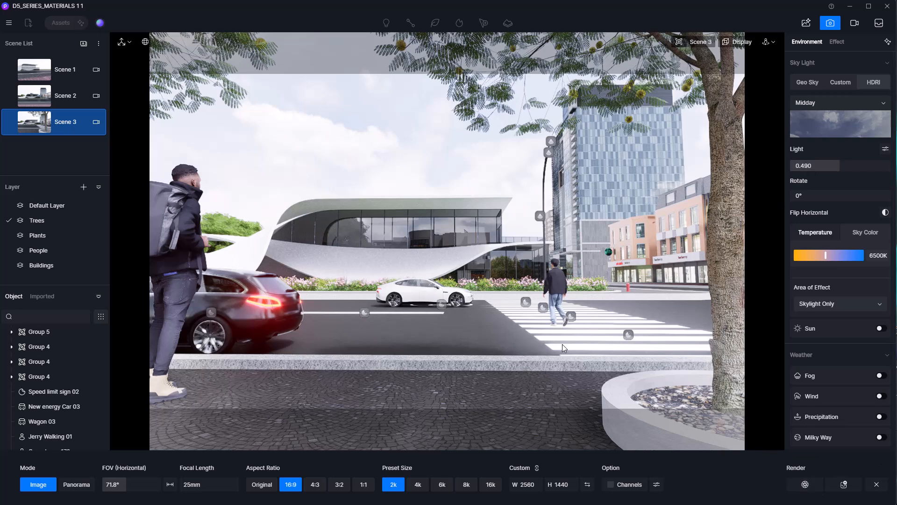